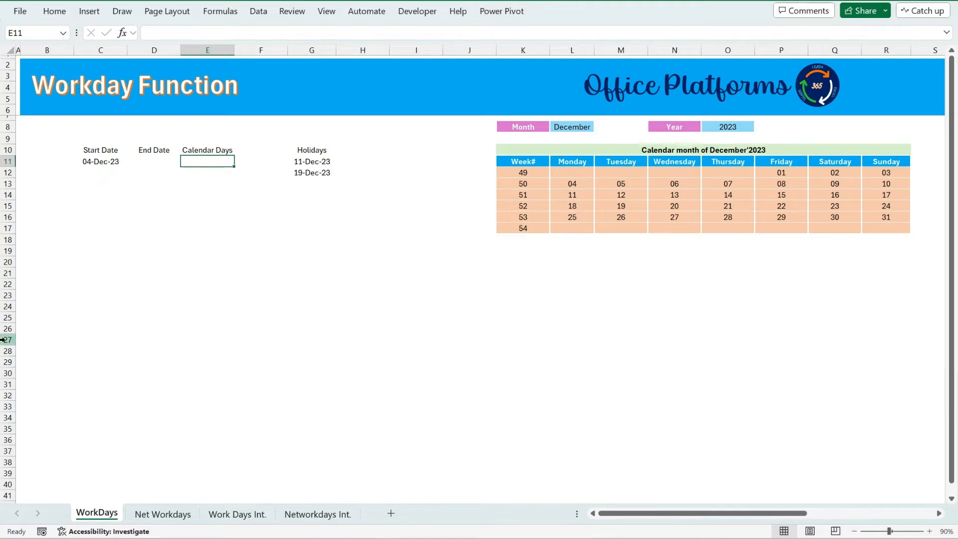
# Enter 5 as the number of Calendar Days next to the start date.
pyautogui.click(112, 161)
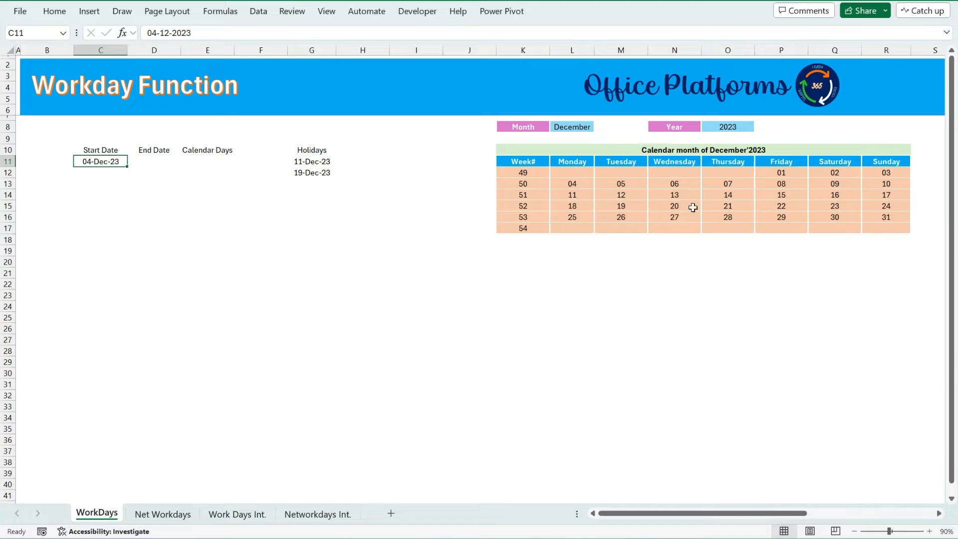
pyautogui.click(566, 186)
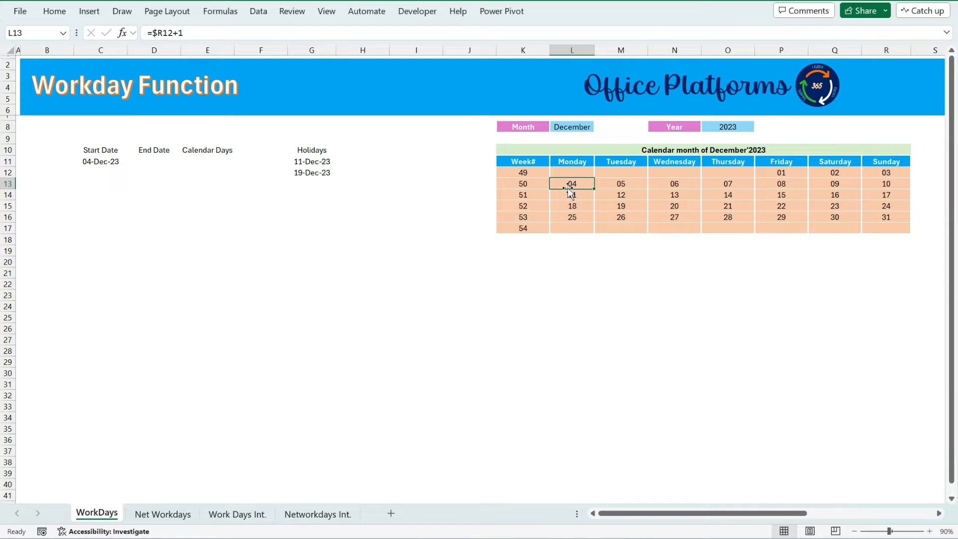
pyautogui.click(204, 160)
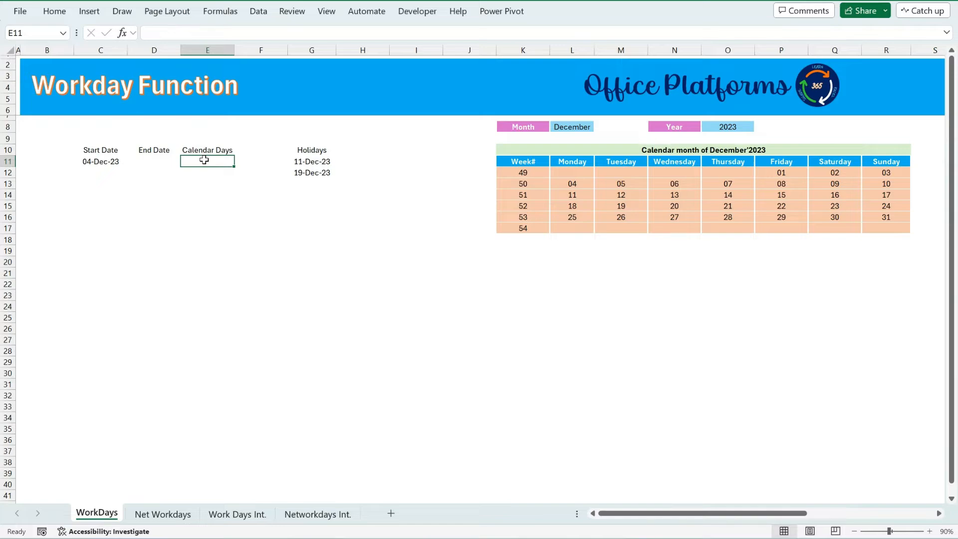
pyautogui.click(106, 161)
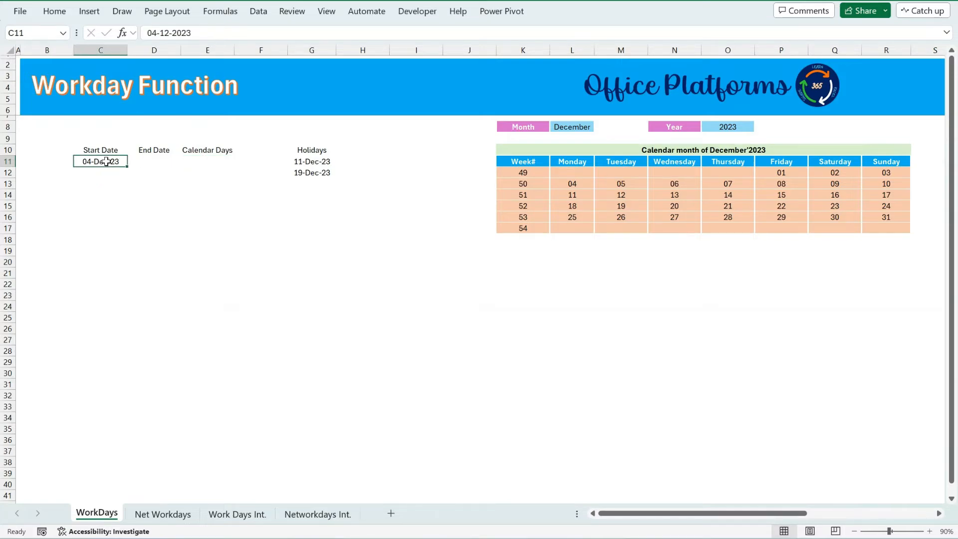
pyautogui.click(194, 158)
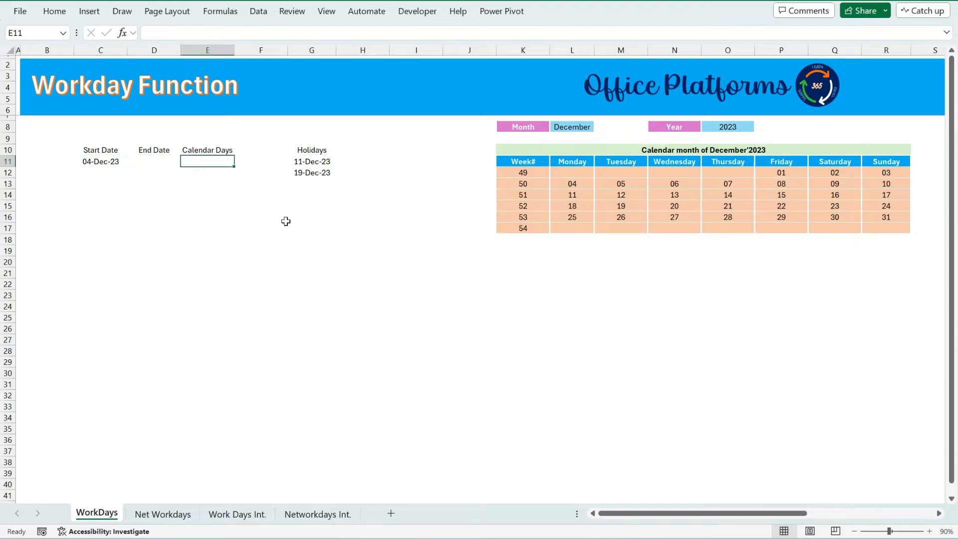
pyautogui.write('5')
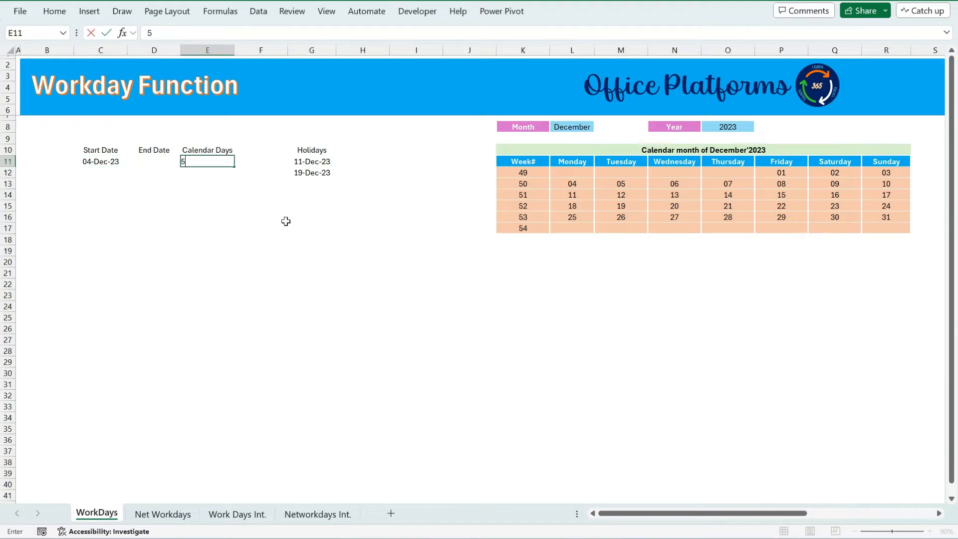
pyautogui.press('Tab')
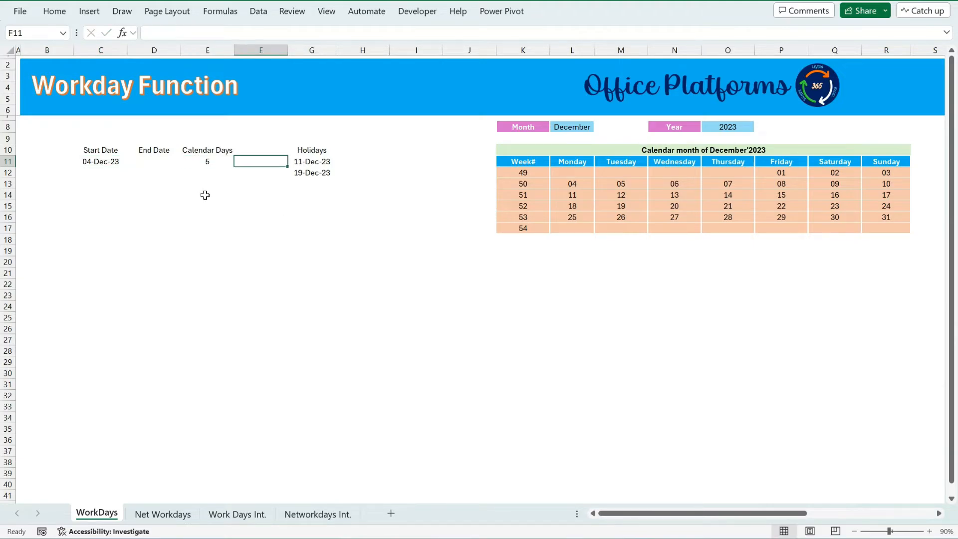
# Calculate the End Date with a WORKDAY formula using the start date C11 and the days E11.
pyautogui.click(158, 163)
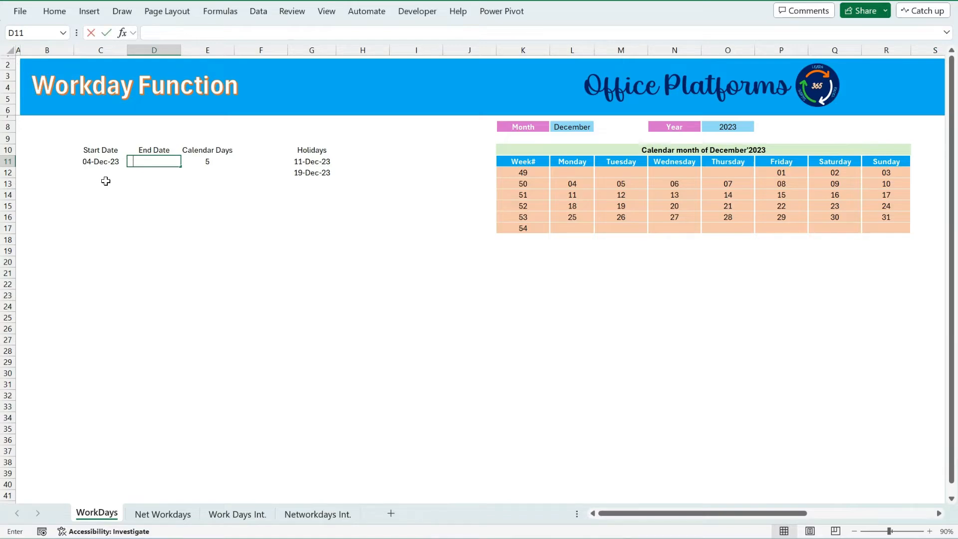
pyautogui.write('=wor')
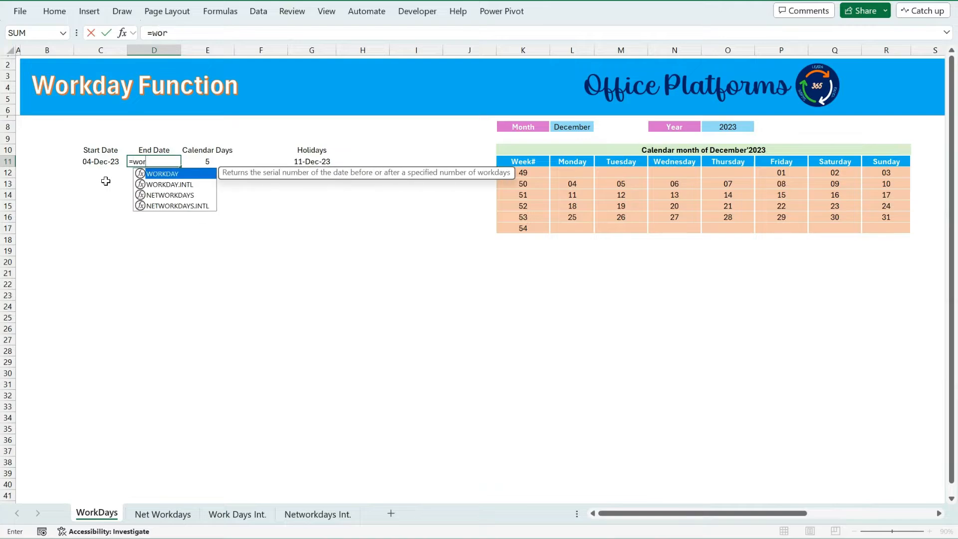
pyautogui.press('Tab')
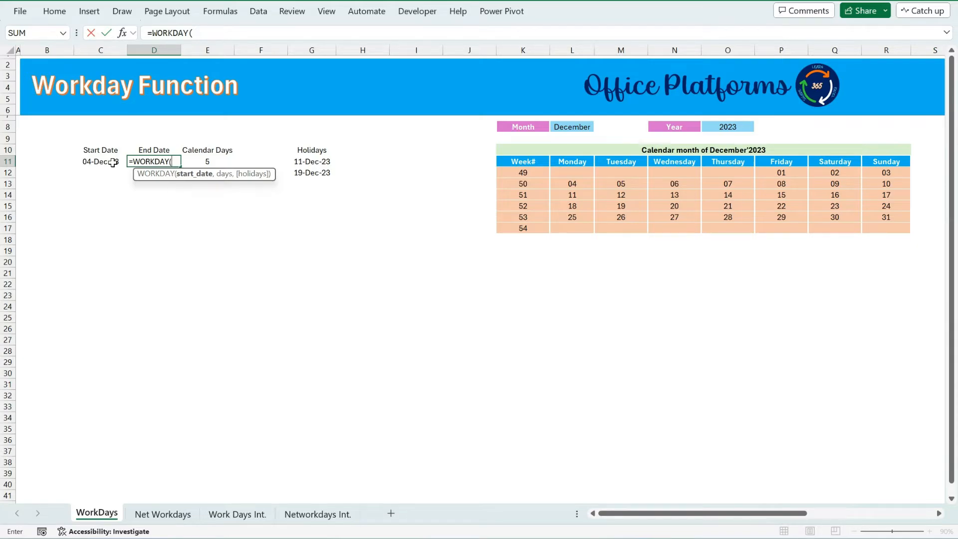
pyautogui.click(114, 162)
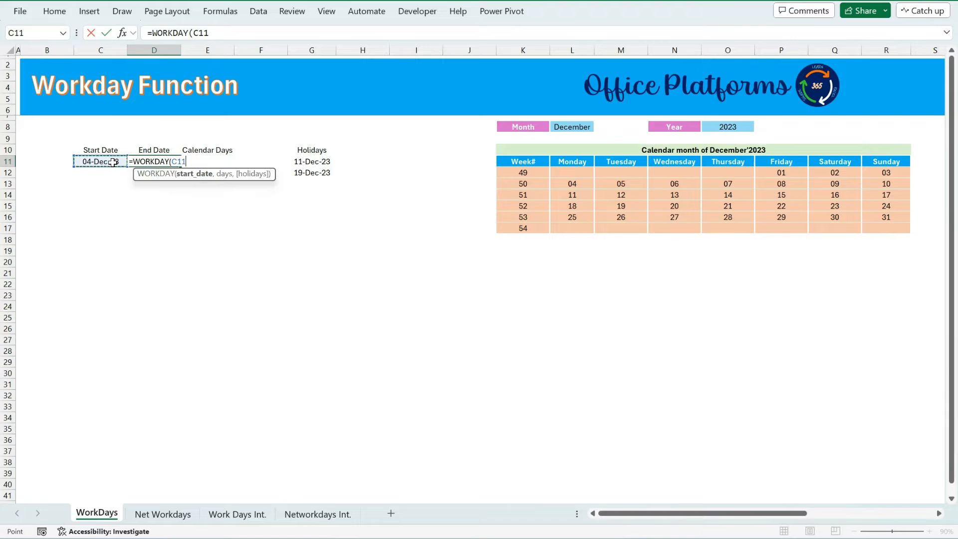
pyautogui.write(',')
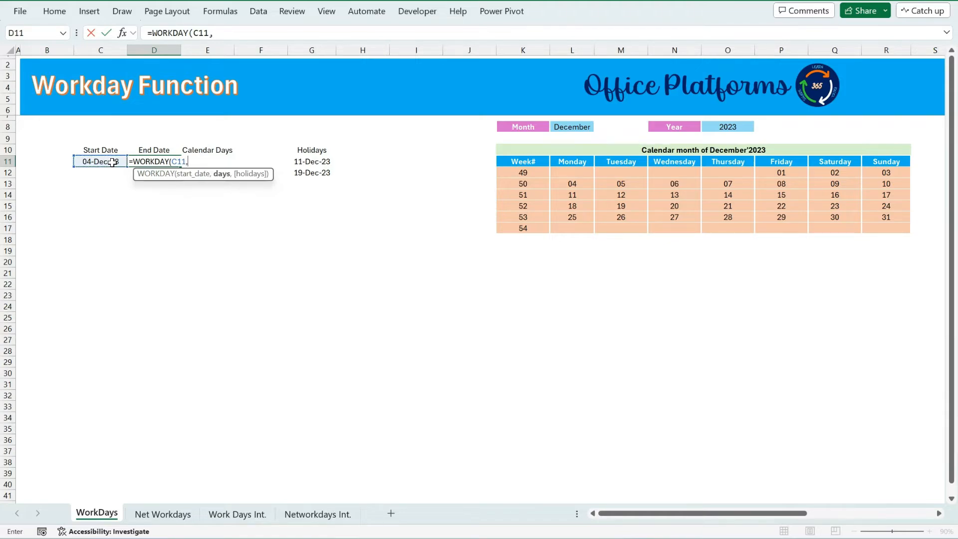
pyautogui.click(206, 149)
pyautogui.press('Down')
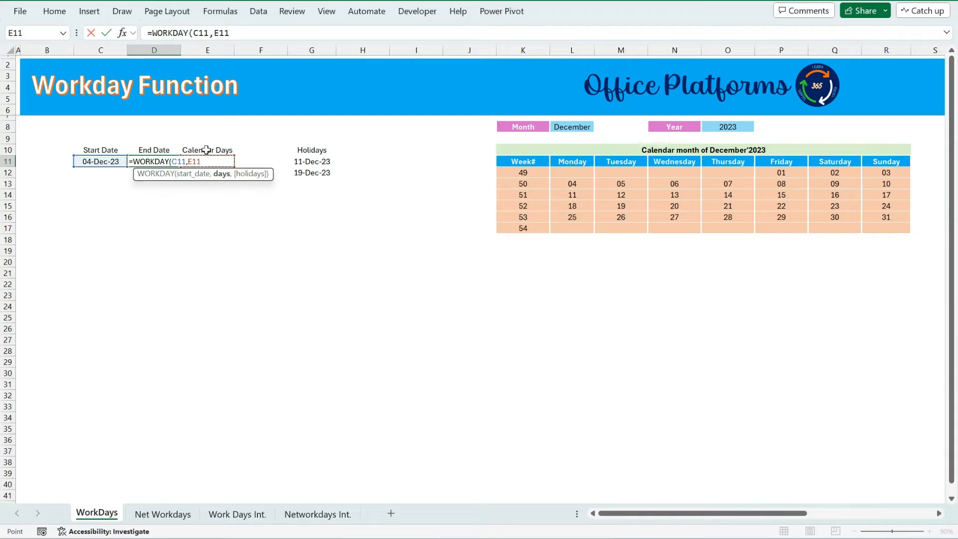
pyautogui.write(')')
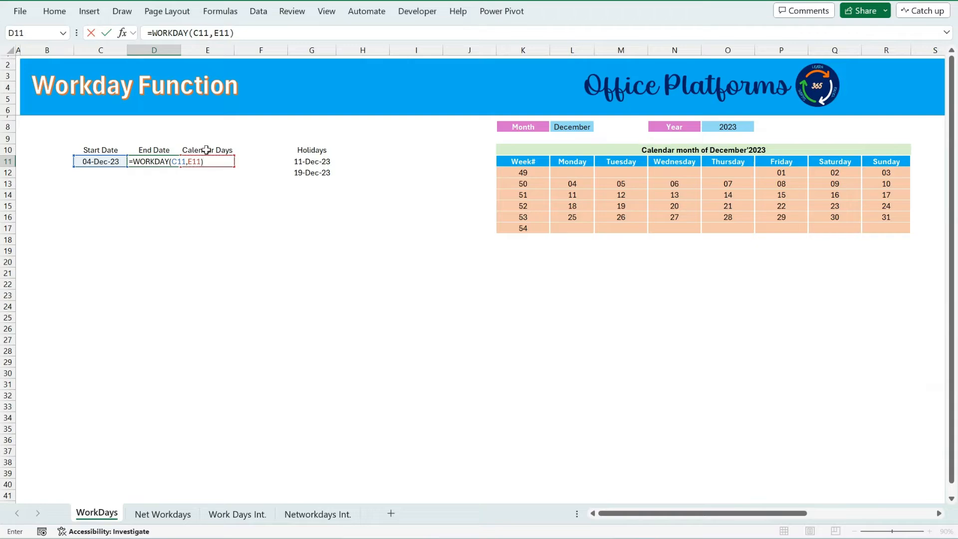
pyautogui.press('Return')
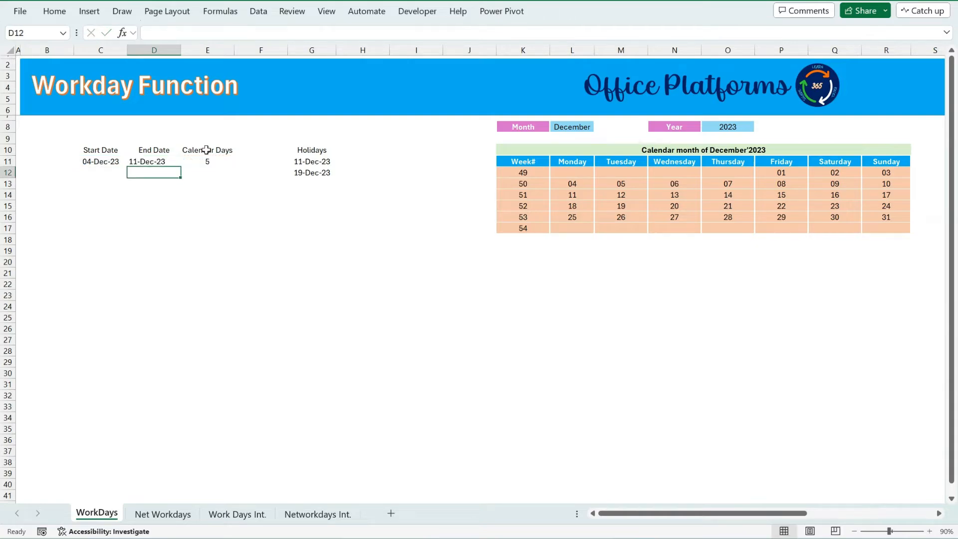
# Compare the calculated end date against the weekdays of week 50 in the December 2023 calendar.
pyautogui.click(169, 161)
pyautogui.click(69, 12)
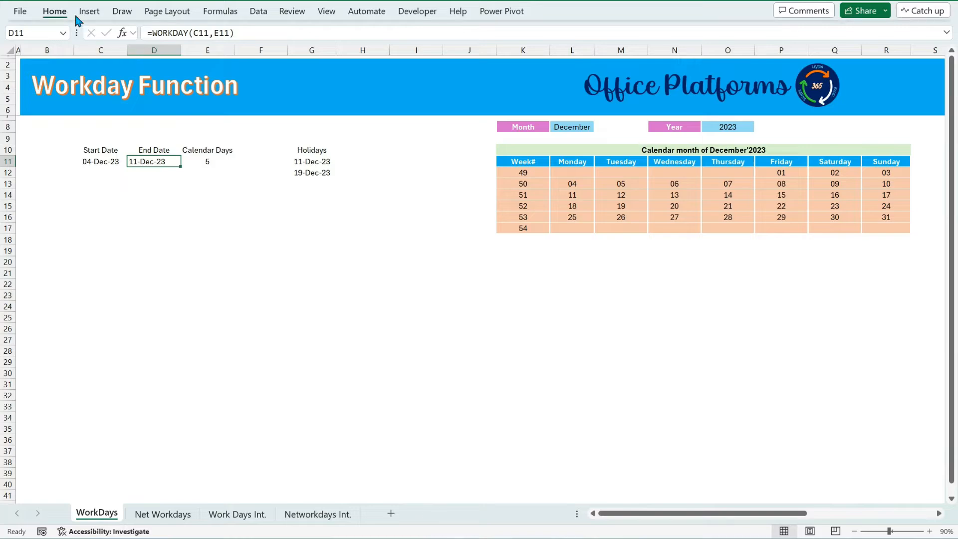
pyautogui.click(249, 59)
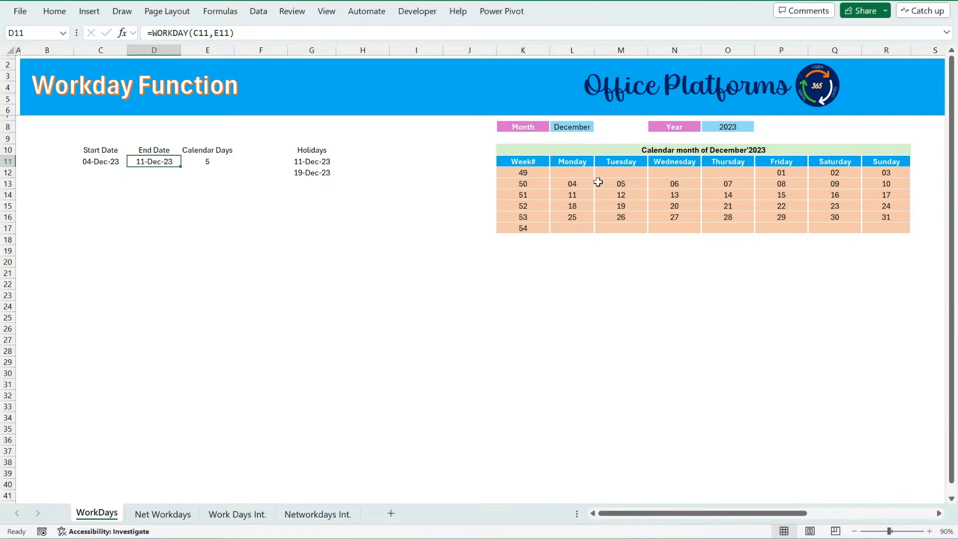
pyautogui.click(618, 184)
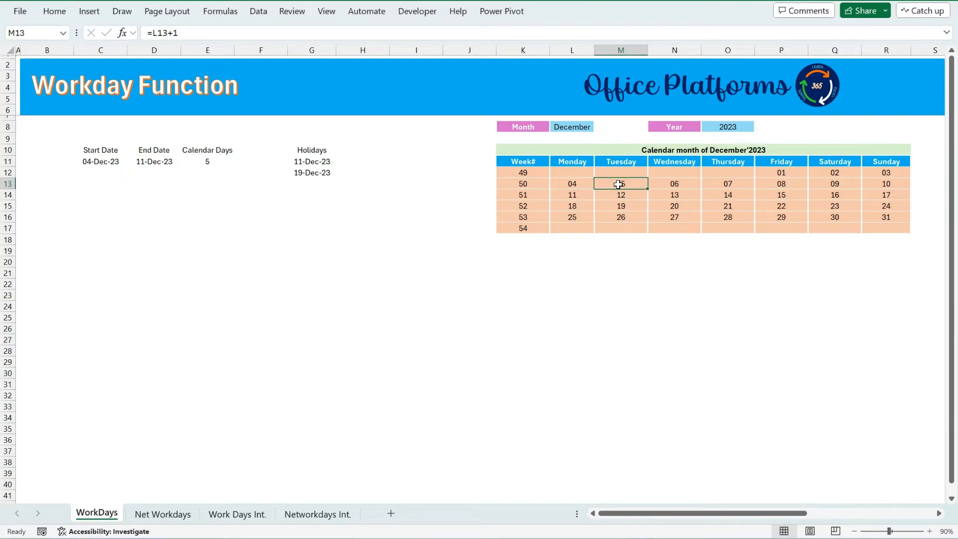
pyautogui.keyDown('ctrl'); pyautogui.click(570, 195); pyautogui.keyUp('ctrl')
pyautogui.moveTo(621, 183); pyautogui.dragTo(781, 185)
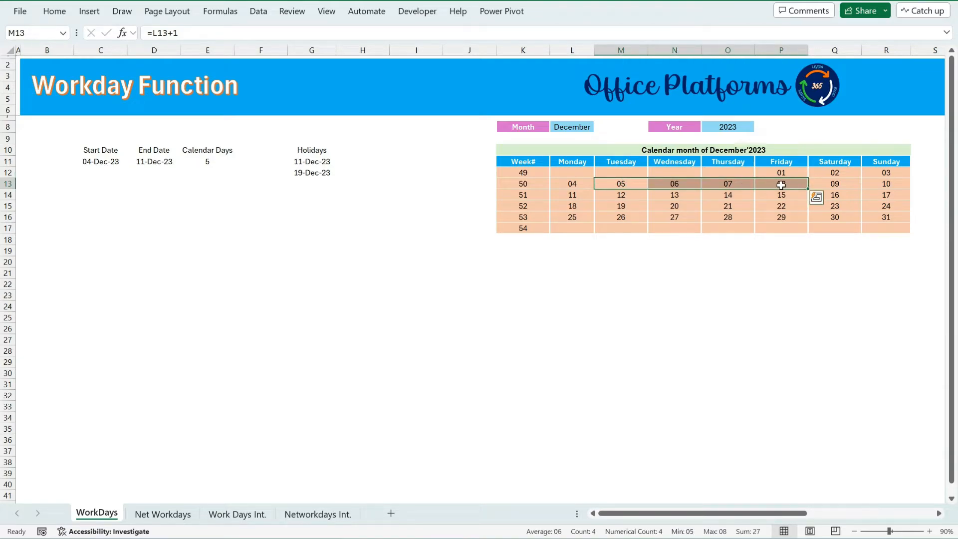
pyautogui.click(585, 195)
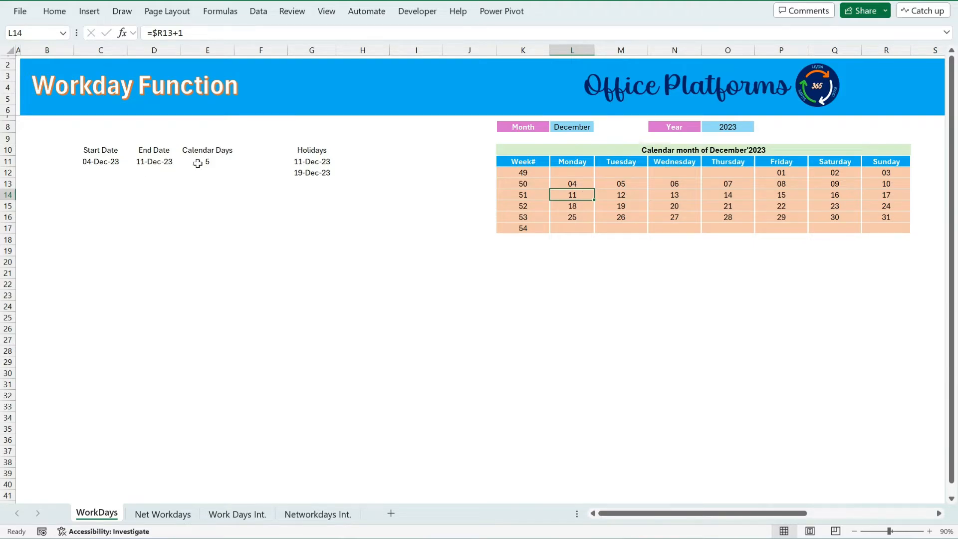
# Change the start date to 03-12-2023.
pyautogui.click(106, 163)
pyautogui.click(200, 161)
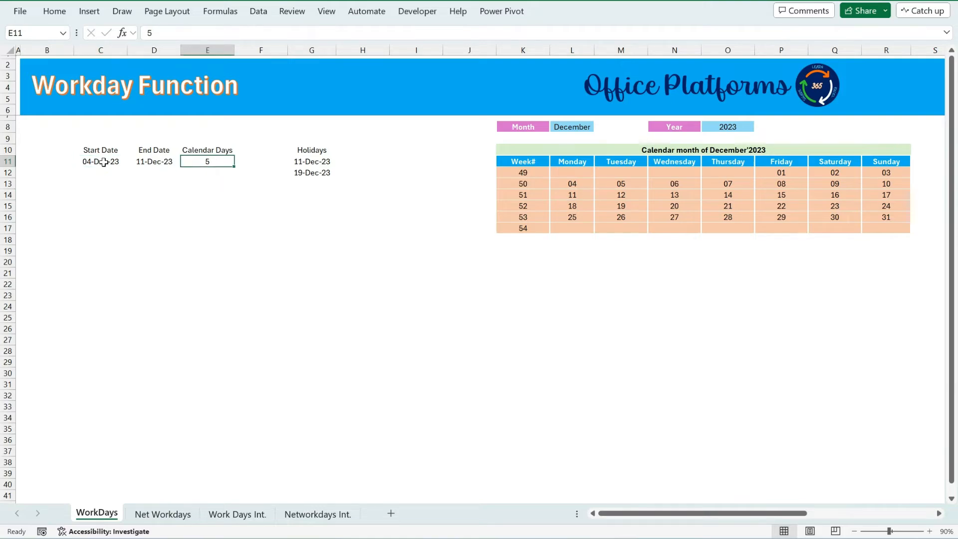
pyautogui.click(103, 162)
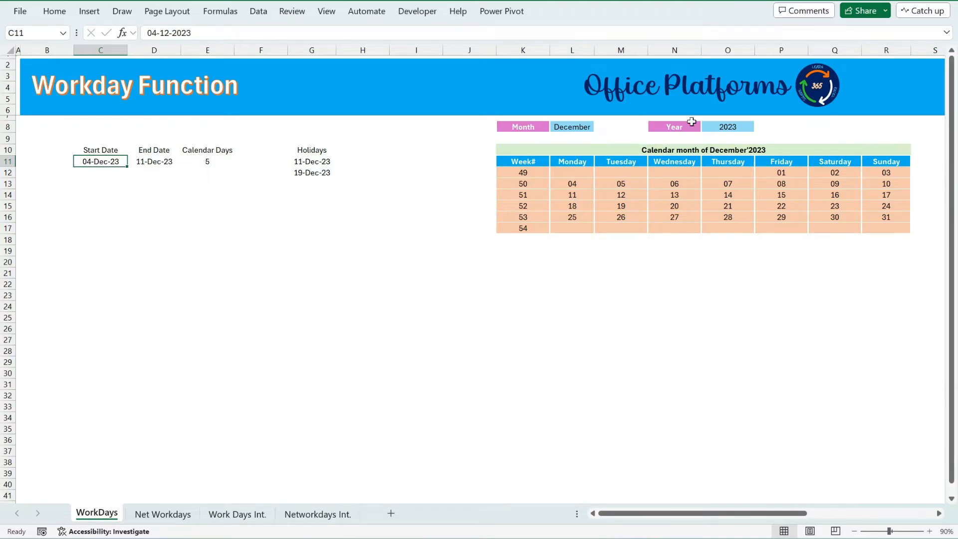
pyautogui.click(886, 174)
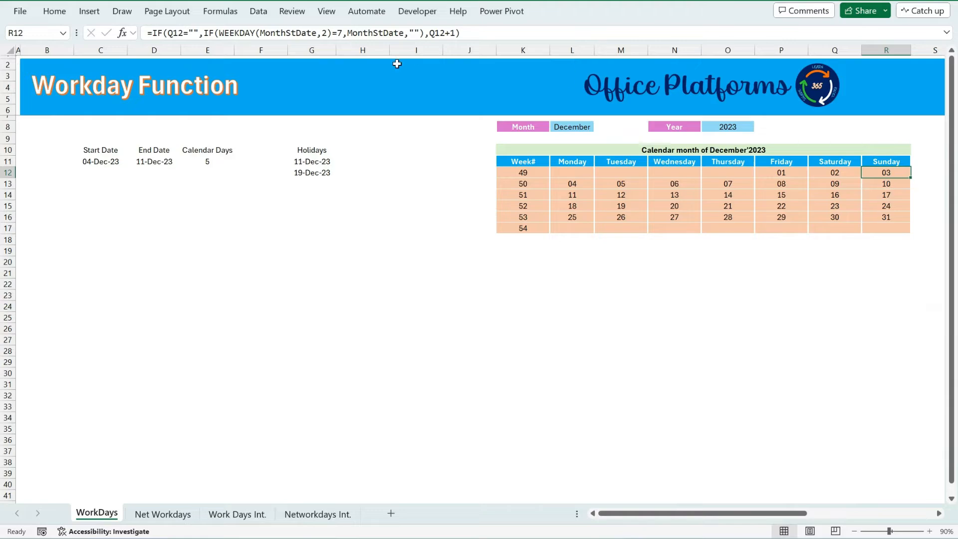
pyautogui.click(103, 163)
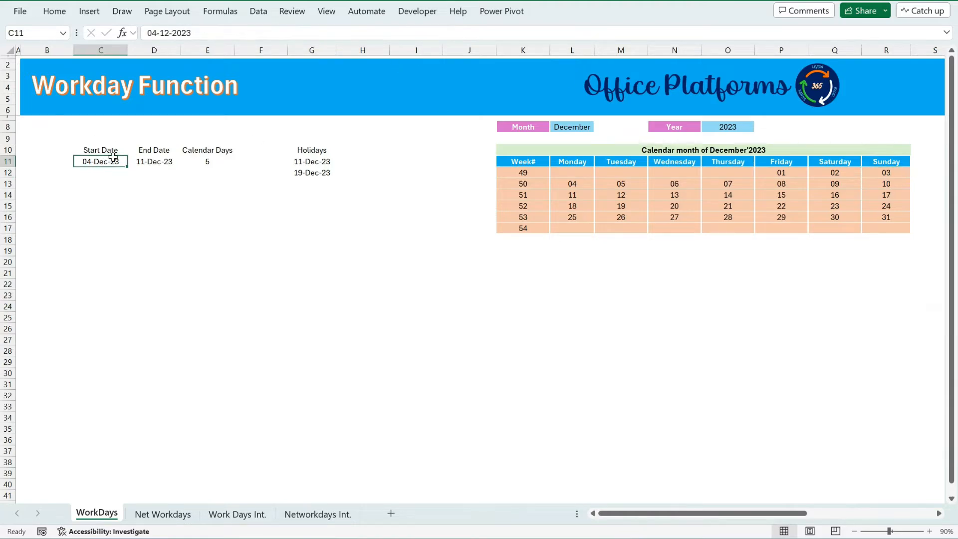
pyautogui.click(156, 33)
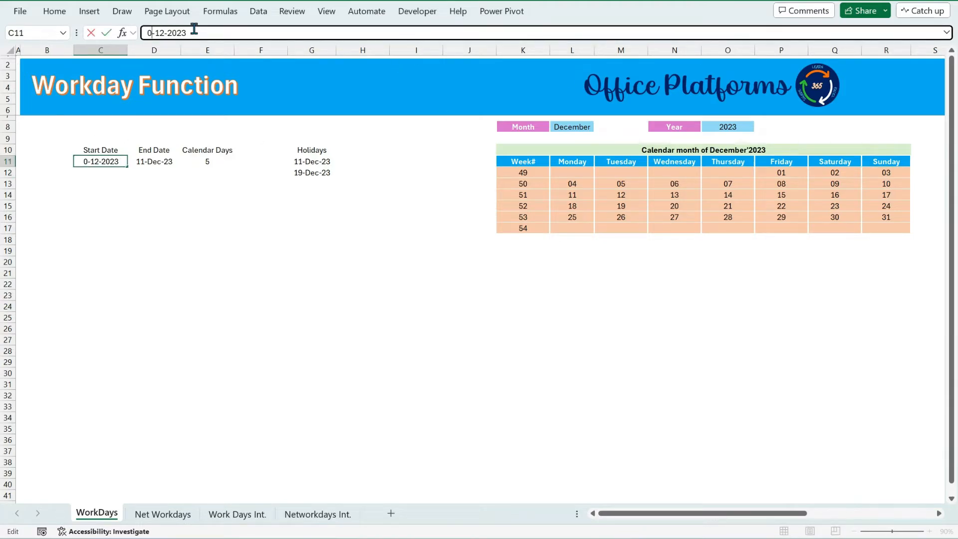
pyautogui.press('Escape')
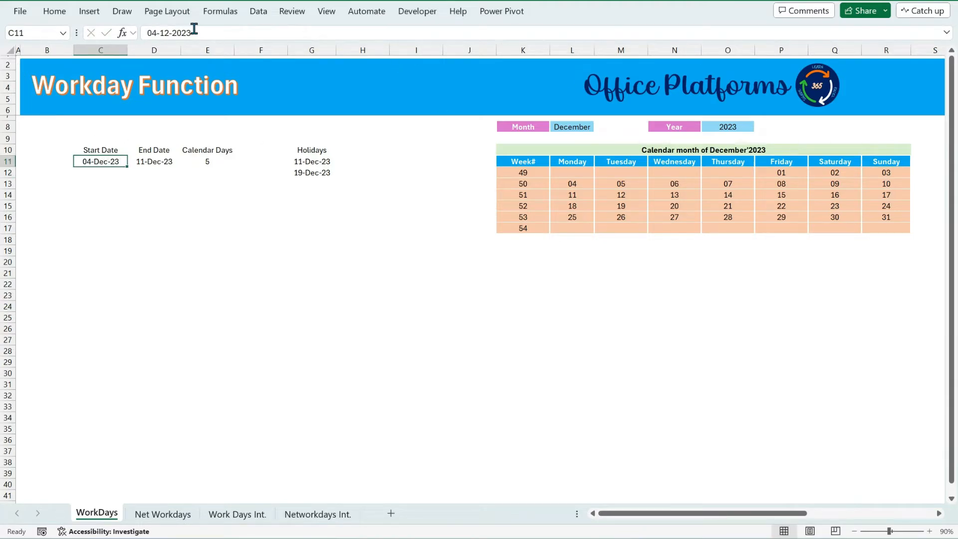
pyautogui.click(158, 31)
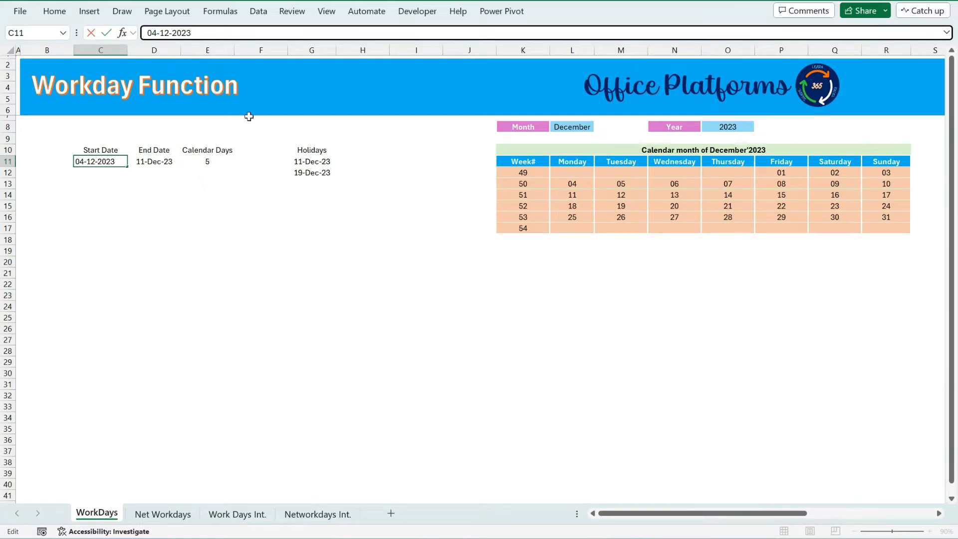
pyautogui.press('BackSpace')
pyautogui.write('3')
pyautogui.press('Return')
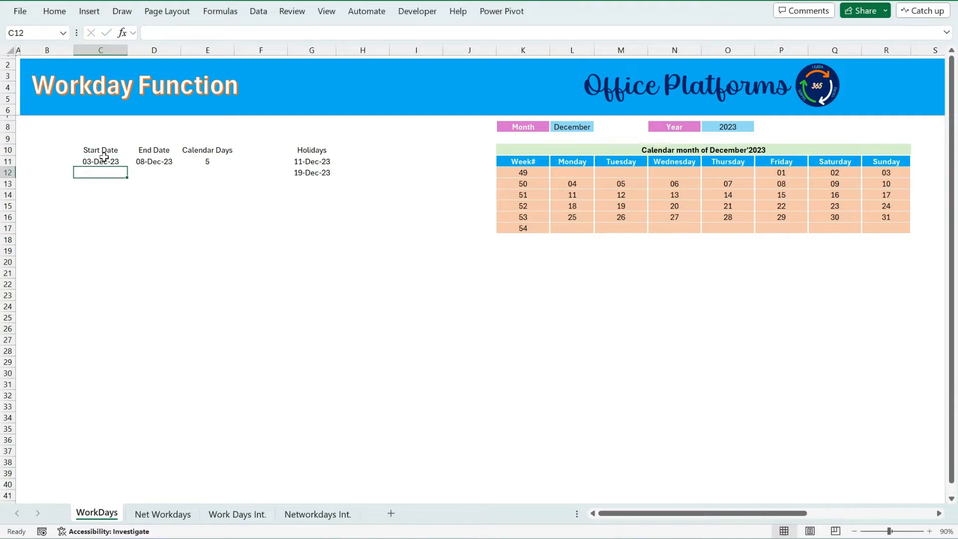
# Check the new end date against the Monday-to-Friday dates of week 50 in the calendar.
pyautogui.click(154, 161)
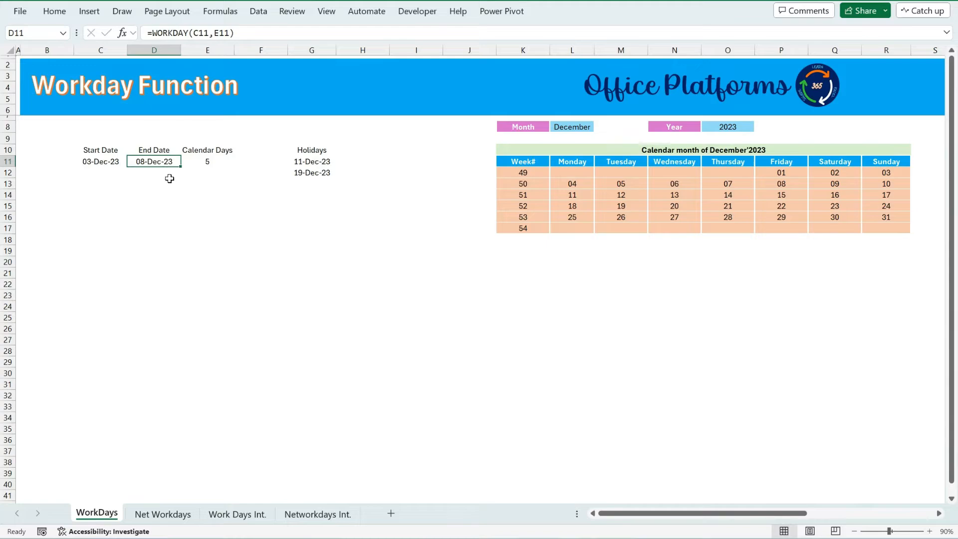
pyautogui.click(571, 183)
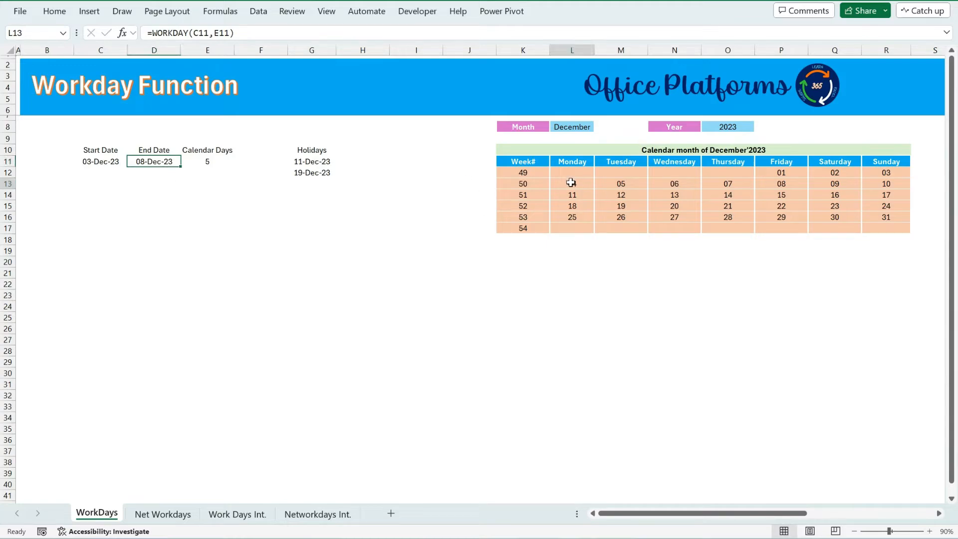
pyautogui.moveTo(571, 182); pyautogui.dragTo(796, 181)
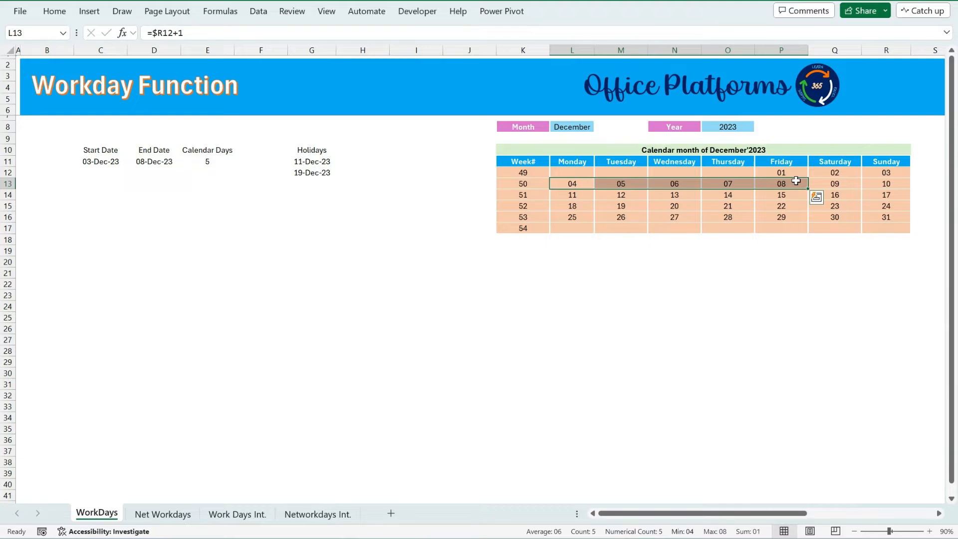
pyautogui.click(156, 162)
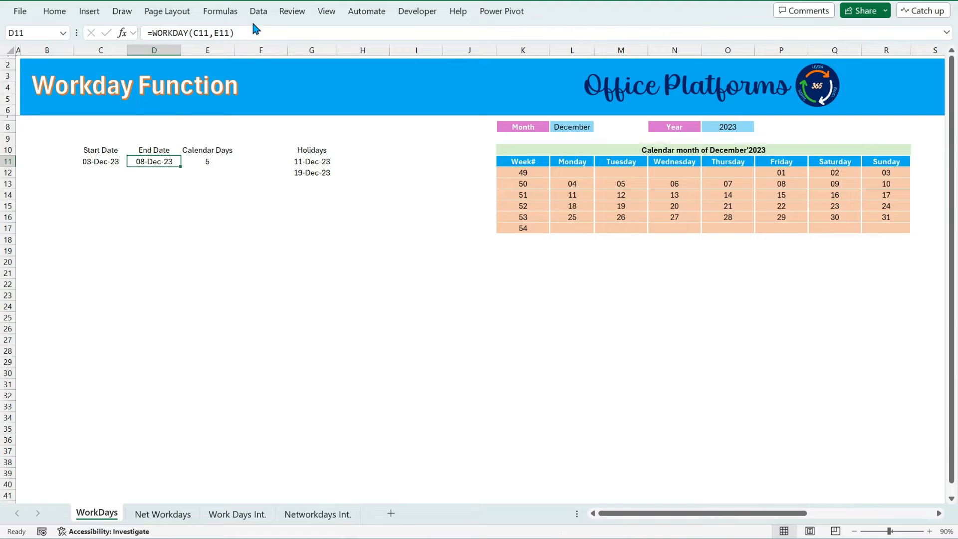
# Add the holiday range G11:G12 as an absolute third argument to the End Date WORKDAY formula.
pyautogui.click(260, 32)
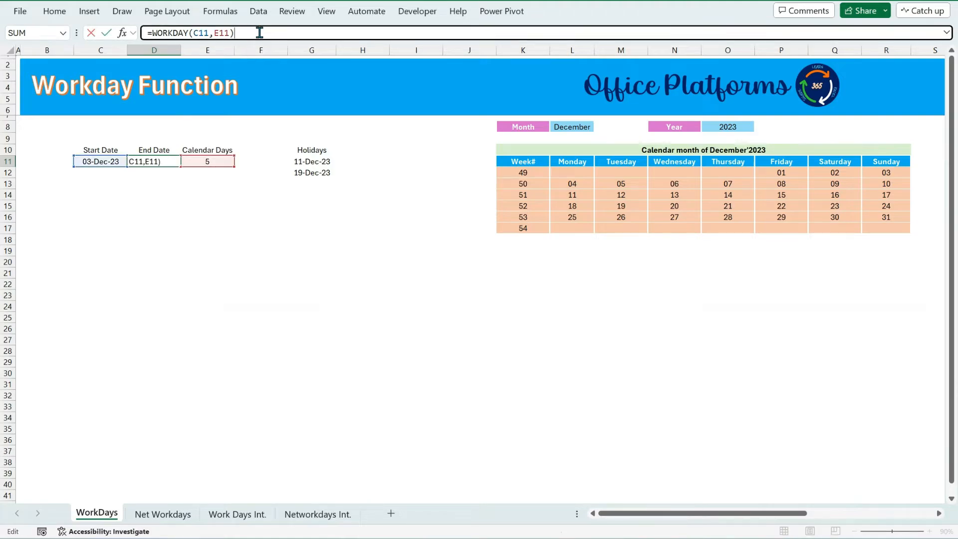
pyautogui.press('BackSpace')
pyautogui.write(',')
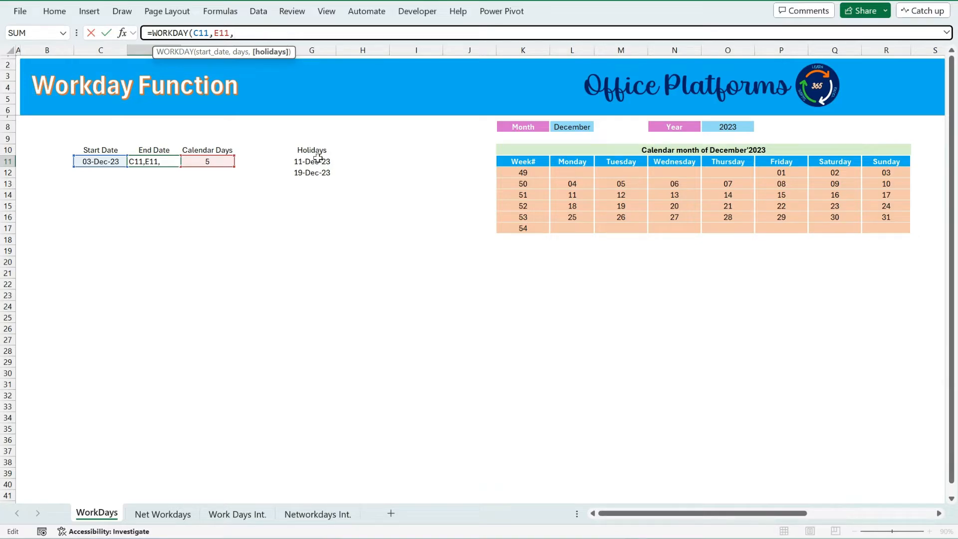
pyautogui.moveTo(317, 158); pyautogui.dragTo(319, 178)
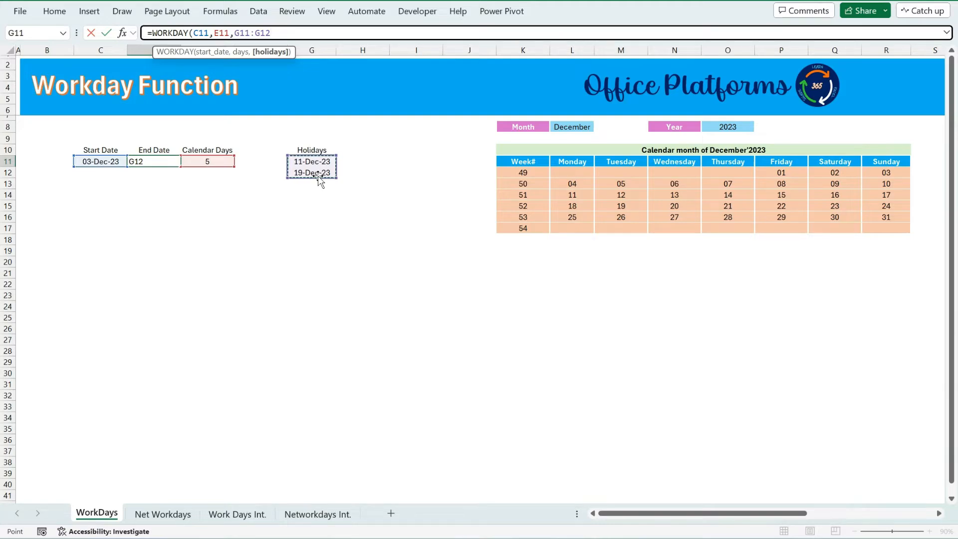
pyautogui.press('F4')
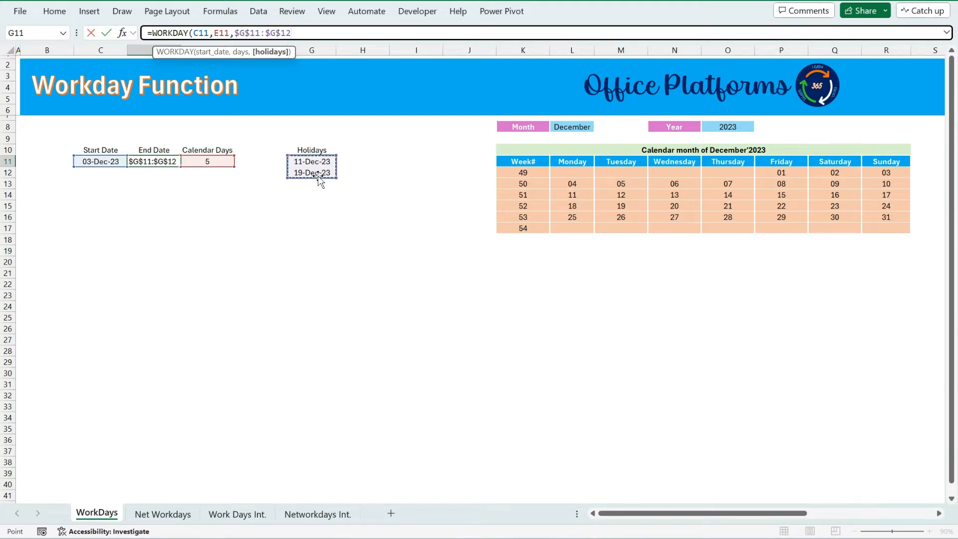
pyautogui.write(')')
pyautogui.press('Return')
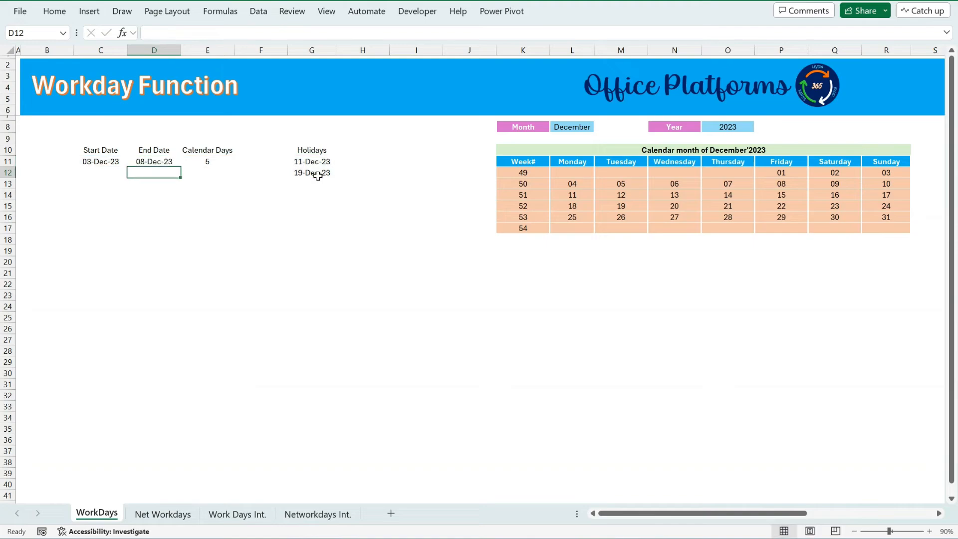
# Review the start date, end date formula and holiday cells of the first row.
pyautogui.click(144, 163)
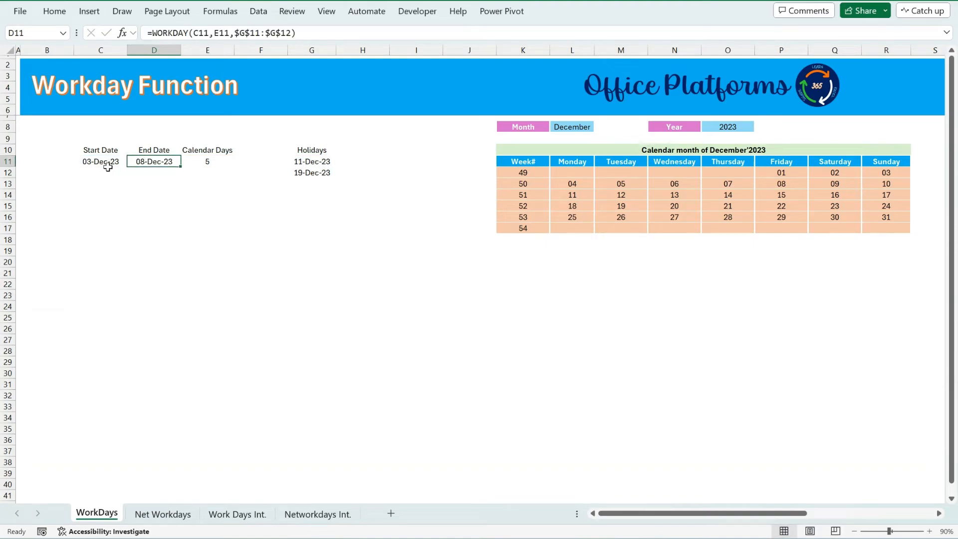
pyautogui.click(103, 167)
pyautogui.click(168, 162)
pyautogui.click(315, 162)
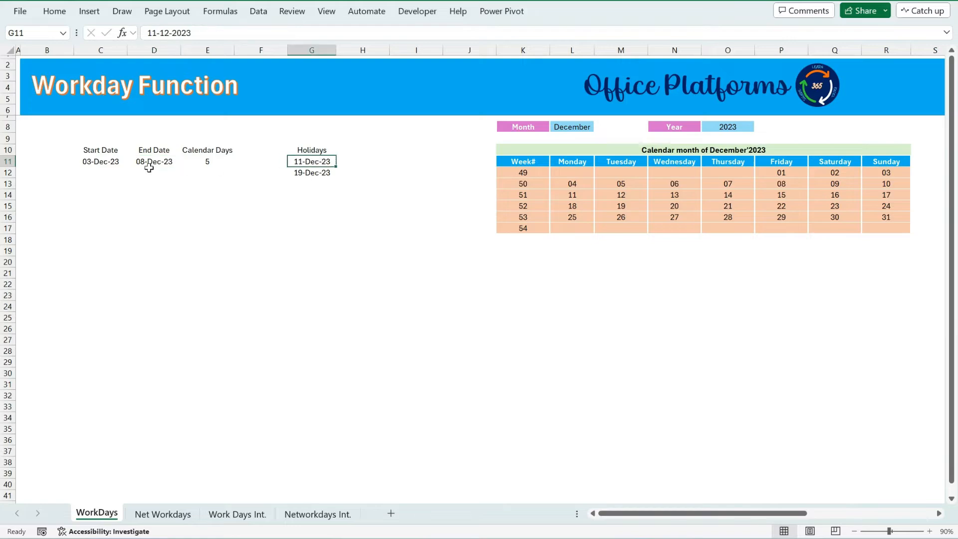
pyautogui.click(104, 163)
pyautogui.click(156, 164)
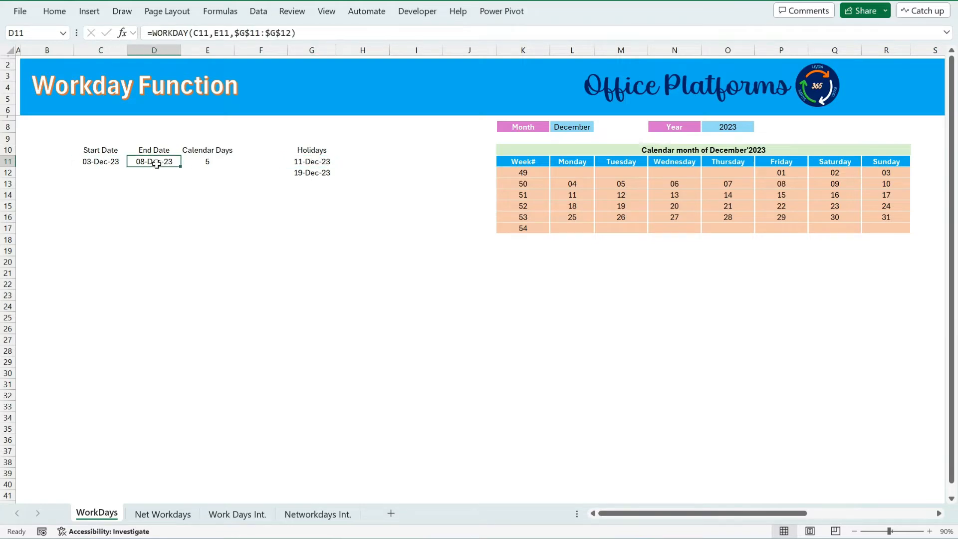
# Change the start date to 04-12-2023.
pyautogui.click(92, 161)
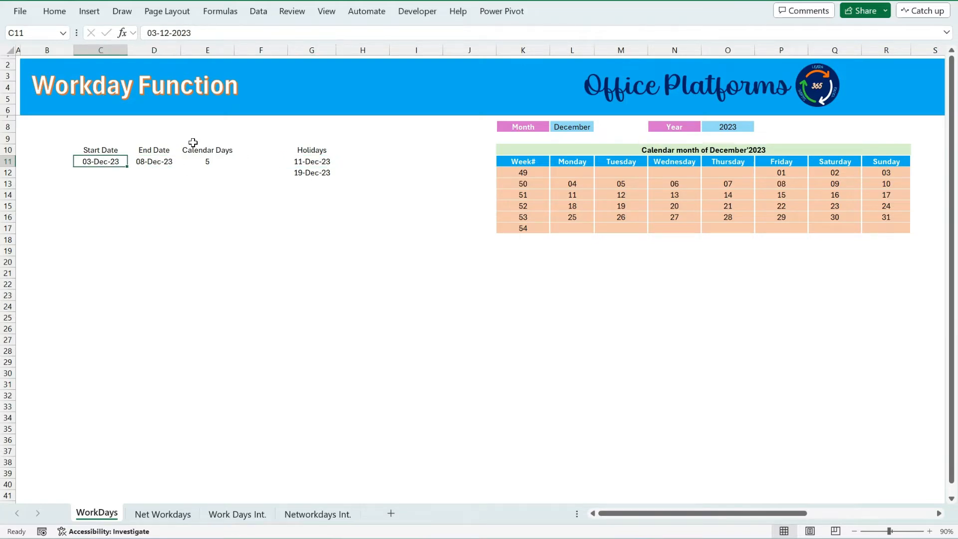
pyautogui.click(160, 32)
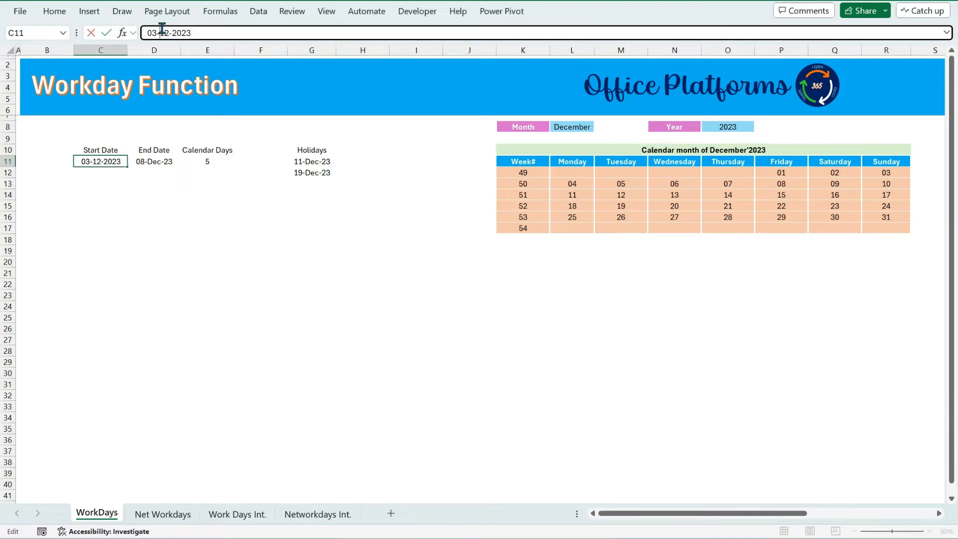
pyautogui.press('BackSpace')
pyautogui.press('BackSpace')
pyautogui.write('4')
pyautogui.write('/')
pyautogui.press('Return')
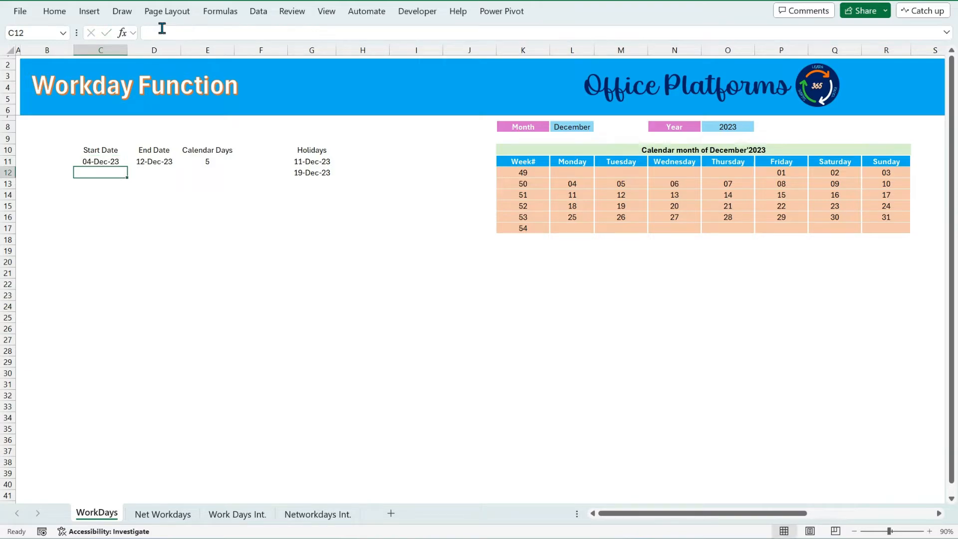
# Check the recalculated end date, then set the start date back to 03-12-2023.
pyautogui.click(155, 164)
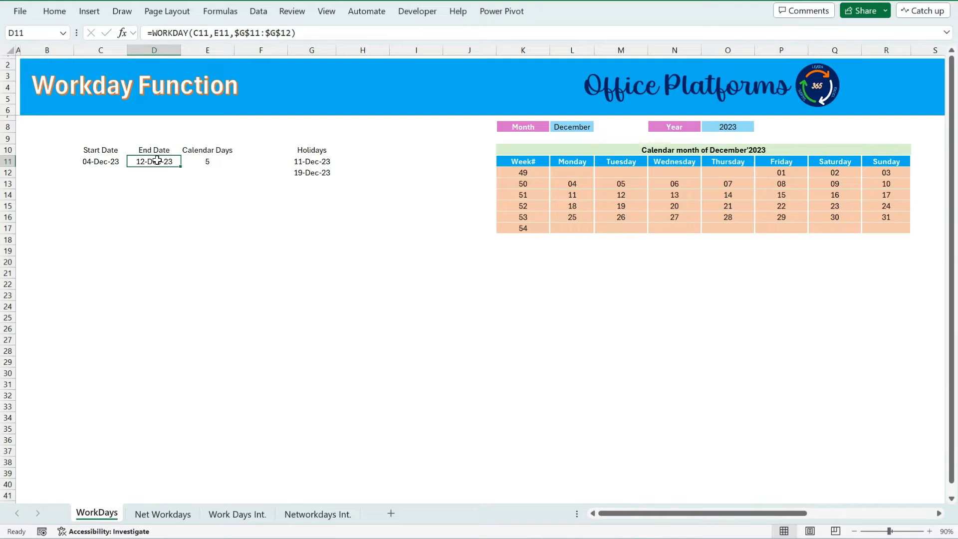
pyautogui.click(93, 166)
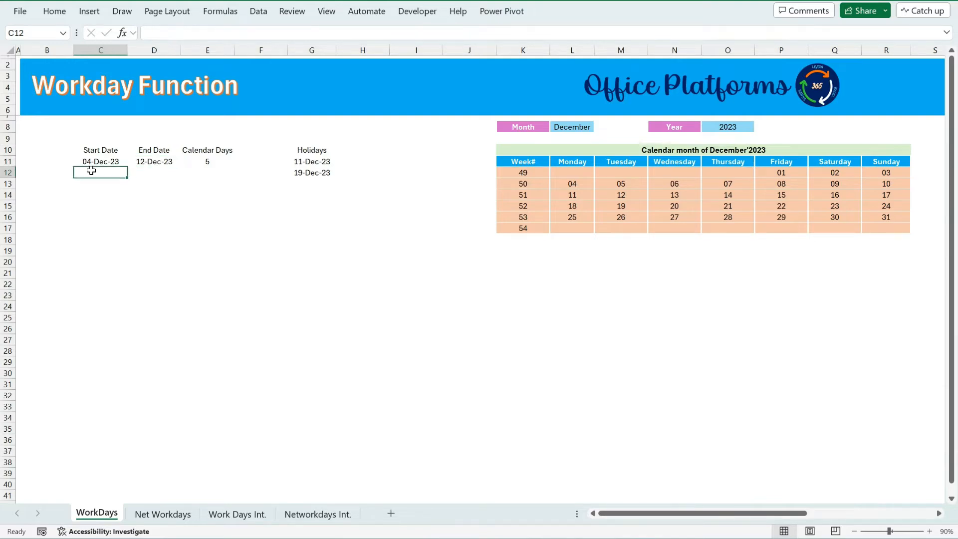
pyautogui.click(158, 32)
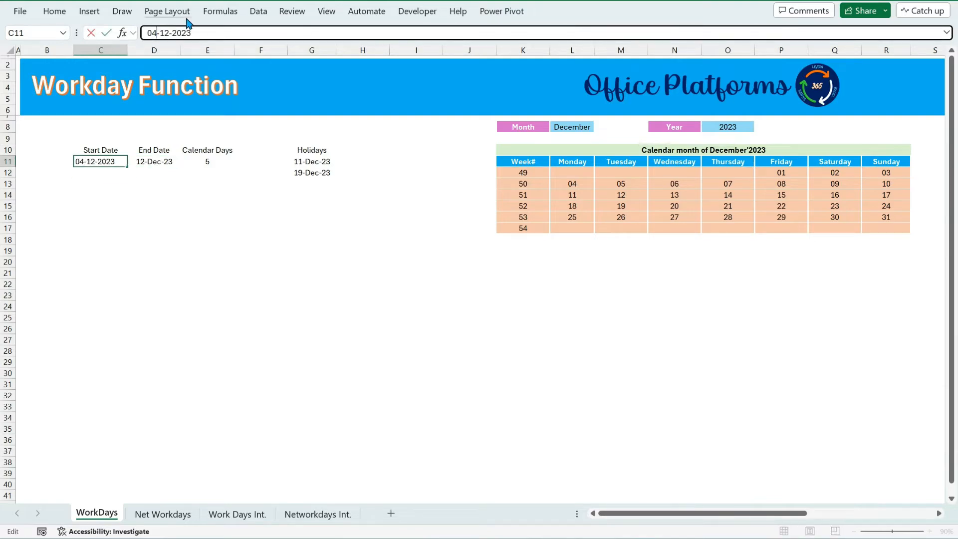
pyautogui.press('BackSpace')
pyautogui.write('3')
pyautogui.press('Return')
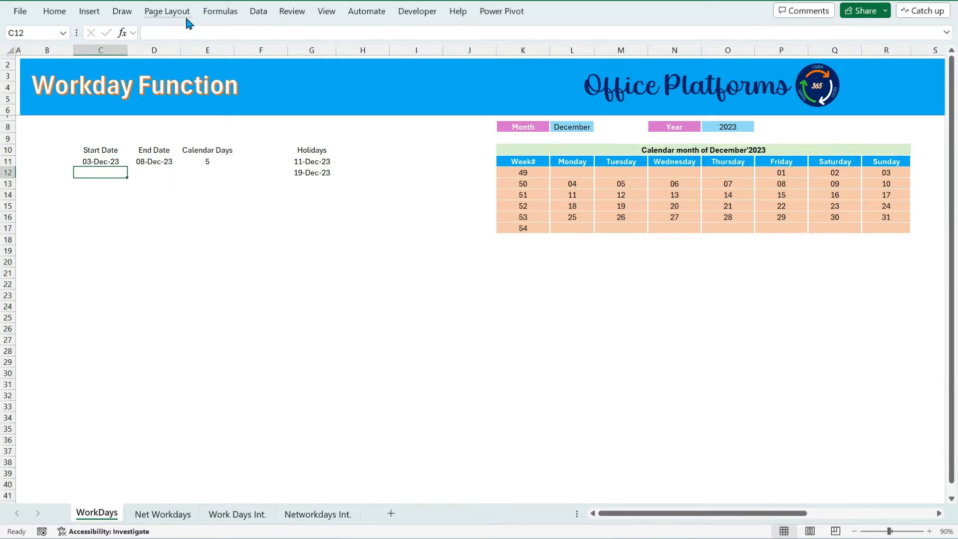
# Enter 04/12/2023 as the second row's start date and copy the 5 calendar days down into it.
pyautogui.write('04')
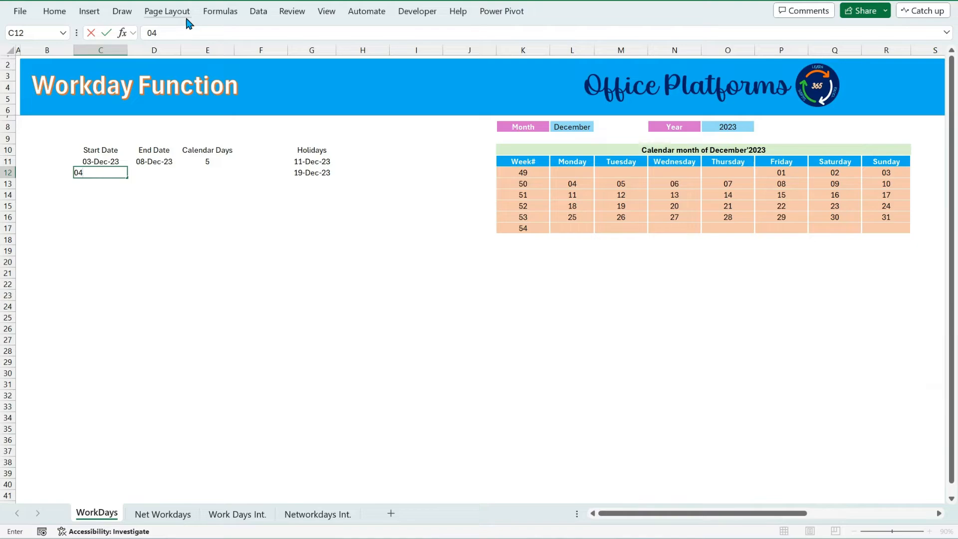
pyautogui.write('/12/2023')
pyautogui.press('Tab')
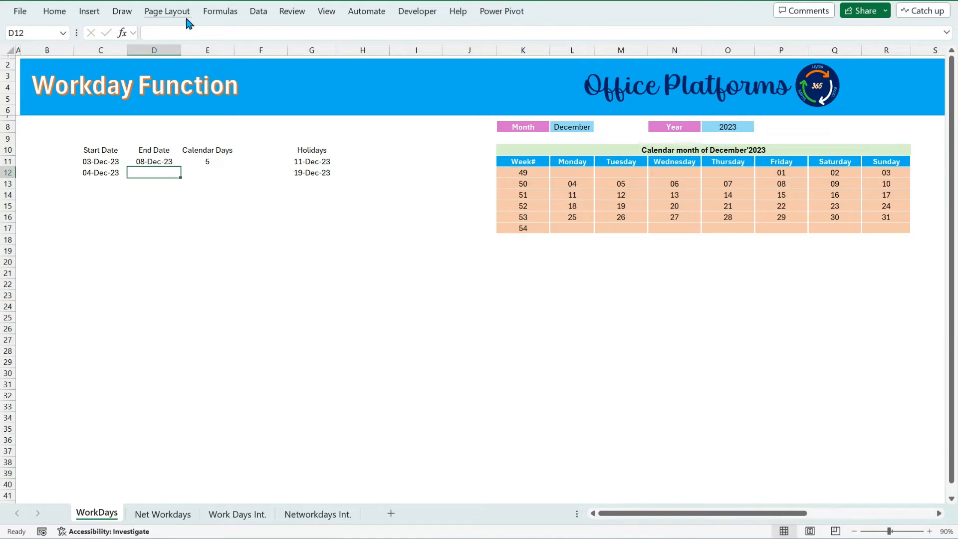
pyautogui.press('Tab')
pyautogui.hotkey('ctrl', 'd')
# Build a WORKDAY formula for the second row's End Date using C12, E12 and the absolute holiday range $G$11:$G$12.
pyautogui.press('Left')
pyautogui.write('=')
pyautogui.write('rk')
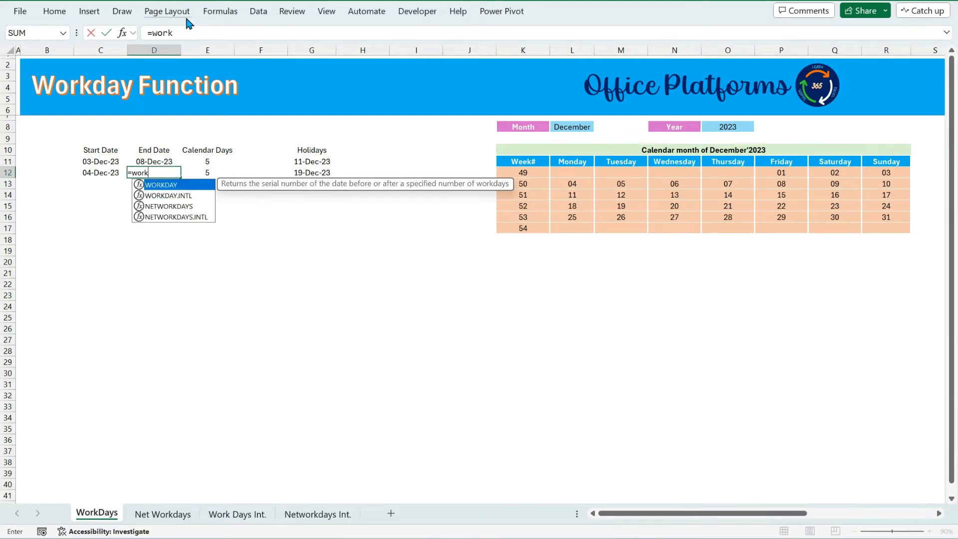
pyautogui.press('Tab')
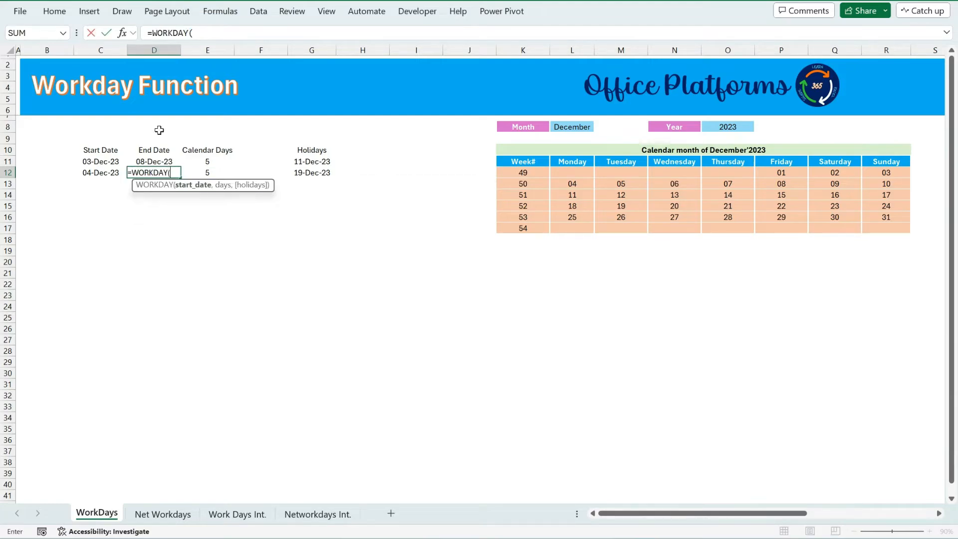
pyautogui.click(108, 172)
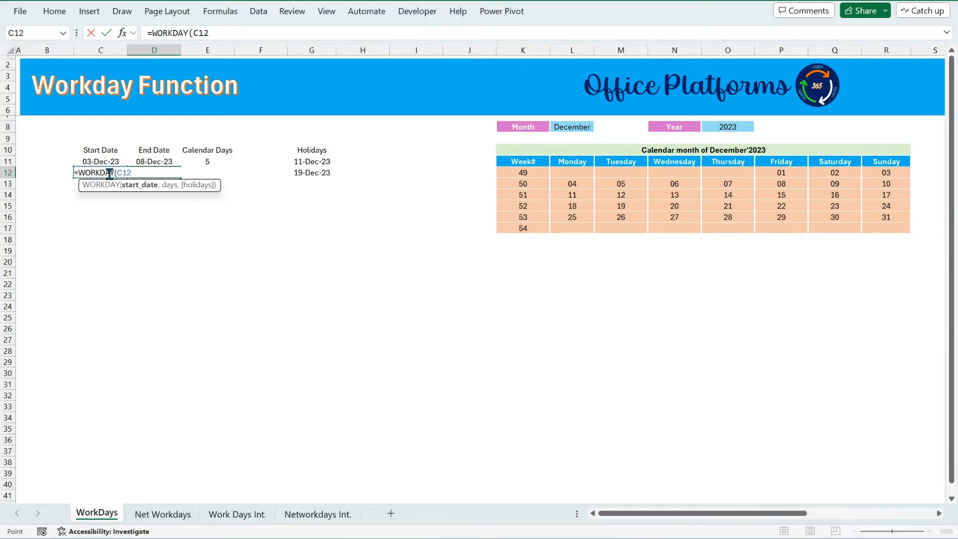
pyautogui.write(',')
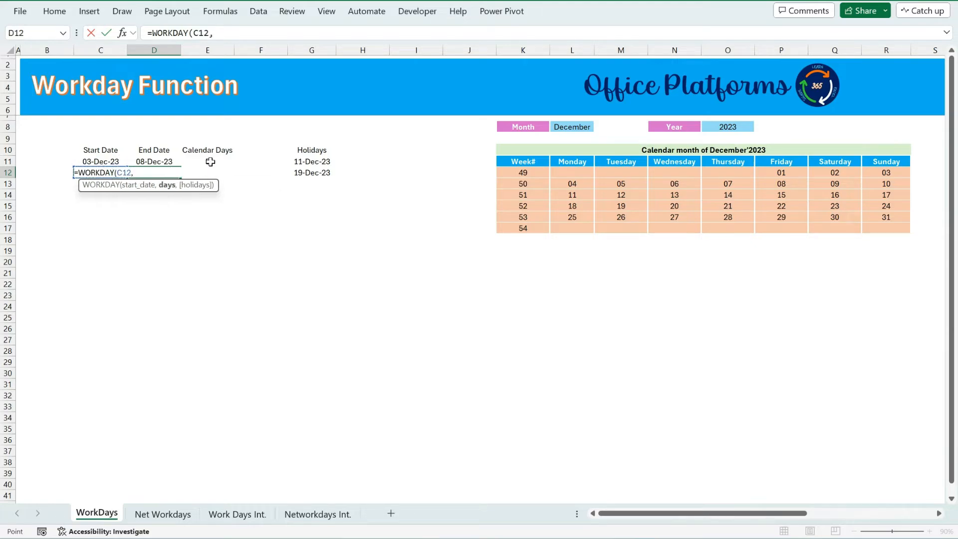
pyautogui.click(210, 162)
pyautogui.press('Down')
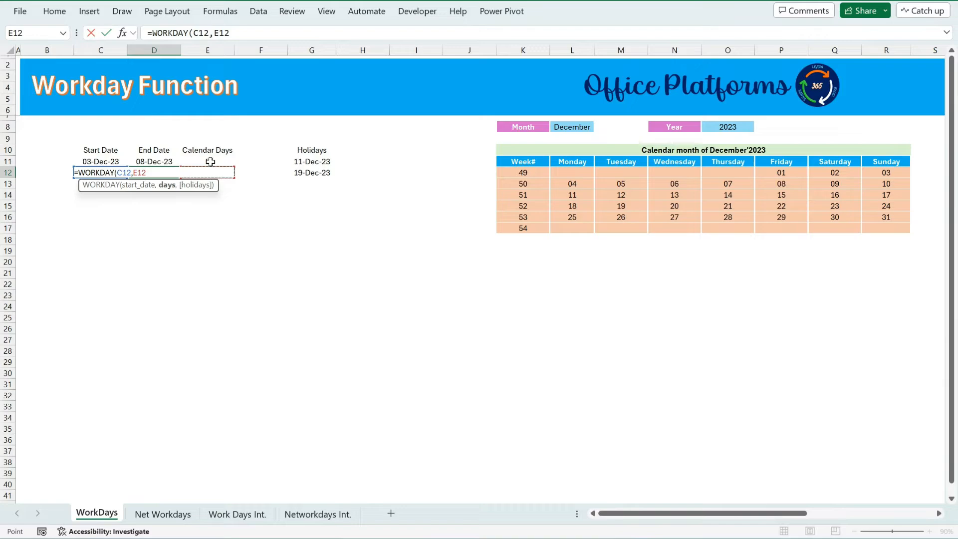
pyautogui.write(',')
pyautogui.moveTo(298, 163); pyautogui.dragTo(306, 177)
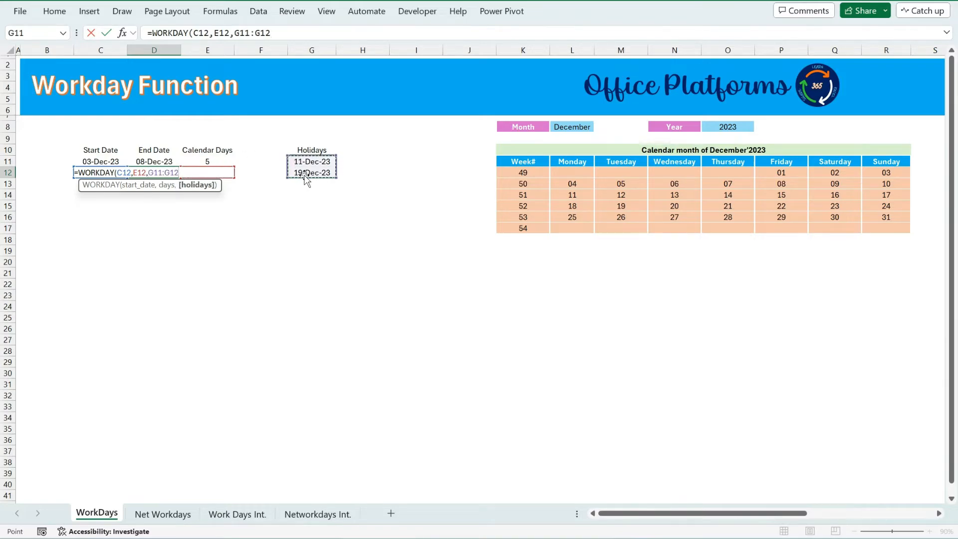
pyautogui.press('F4')
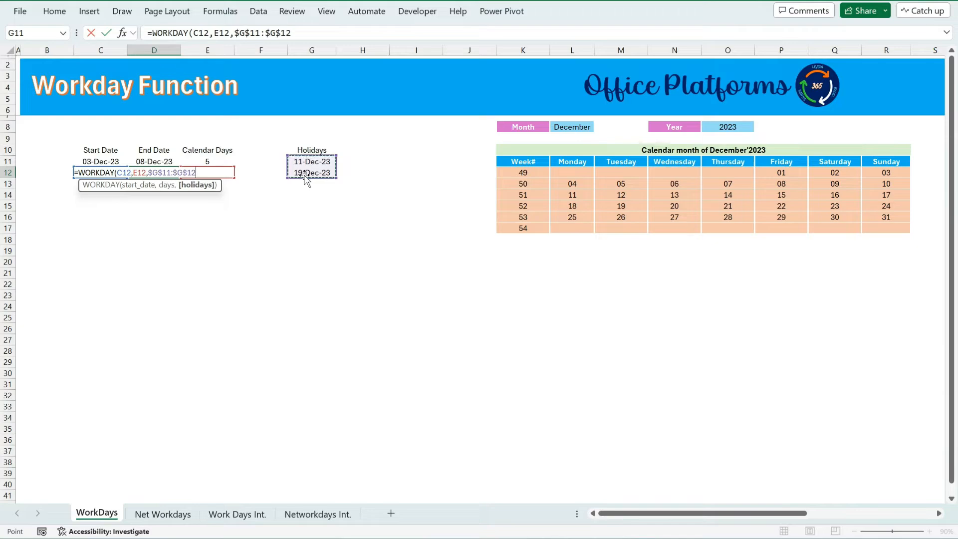
pyautogui.write(')')
pyautogui.press('Return')
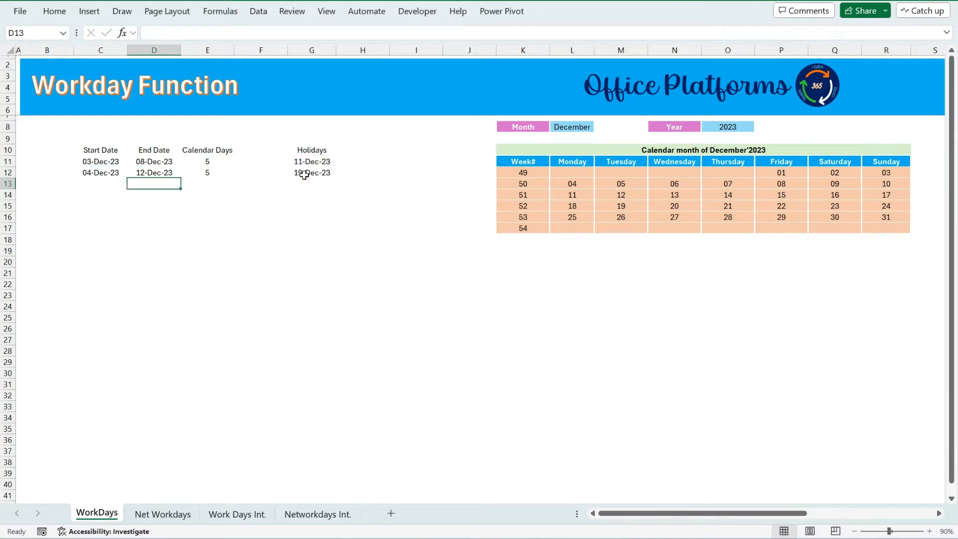
# Compare the second row's end date with the weekdays of weeks 50 and 51 in the calendar.
pyautogui.click(154, 174)
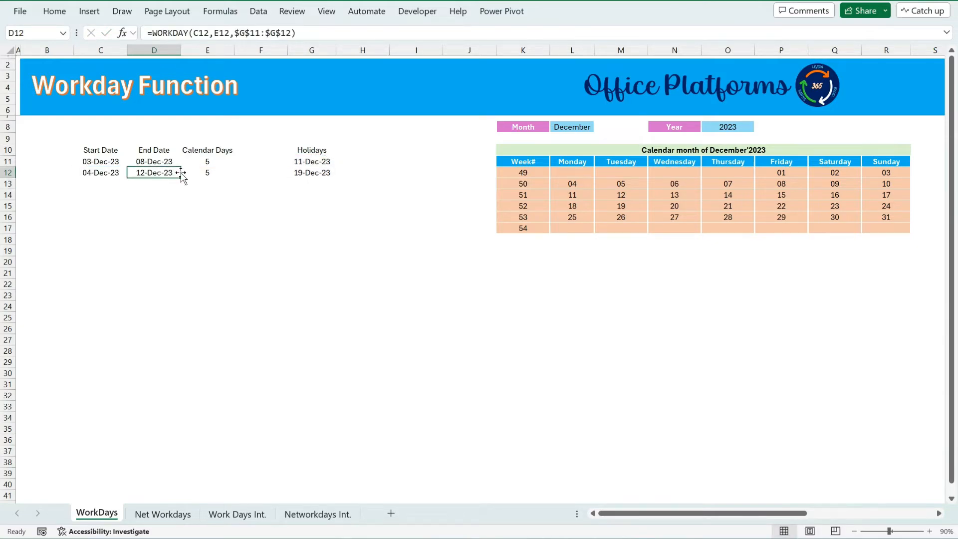
pyautogui.click(88, 174)
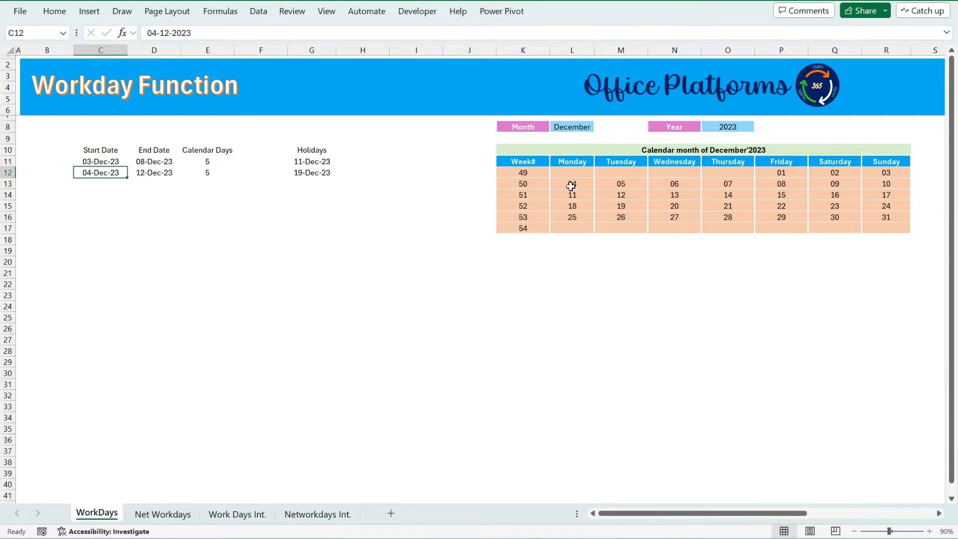
pyautogui.click(207, 174)
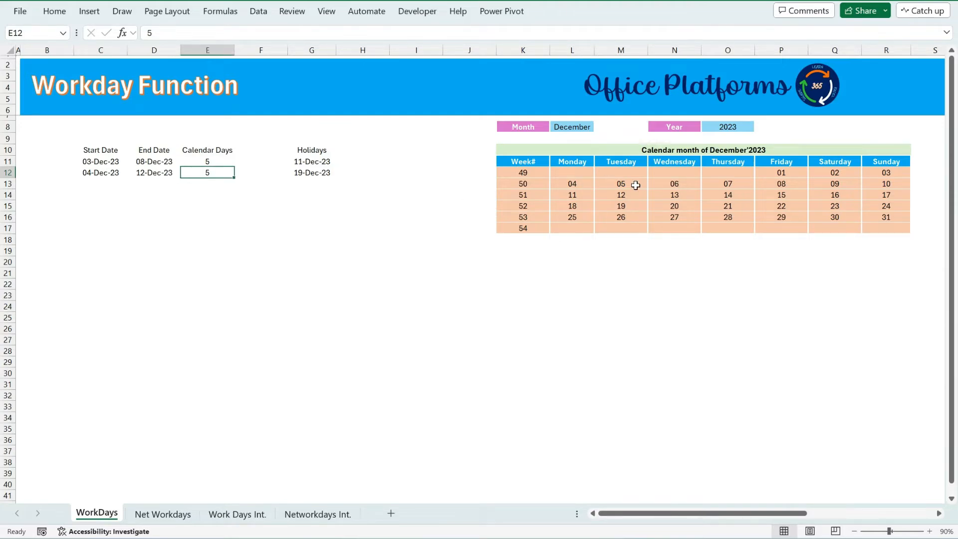
pyautogui.moveTo(627, 186); pyautogui.dragTo(773, 187)
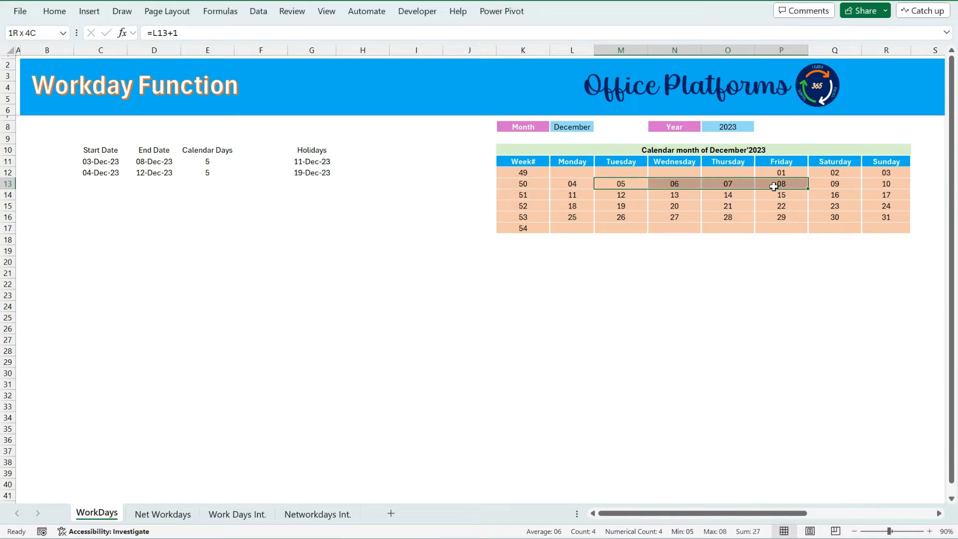
pyautogui.keyDown('ctrl'); pyautogui.click(574, 195); pyautogui.keyUp('ctrl')
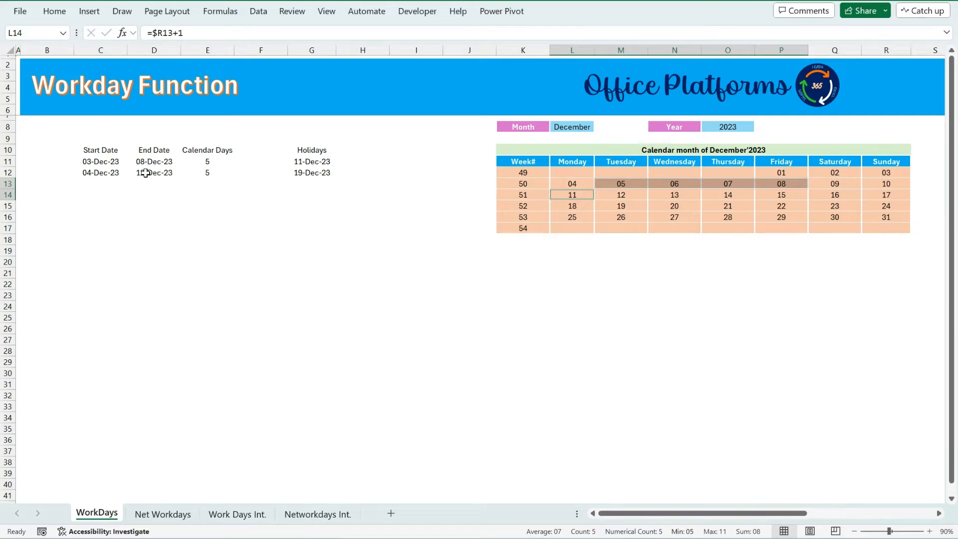
pyautogui.click(619, 196)
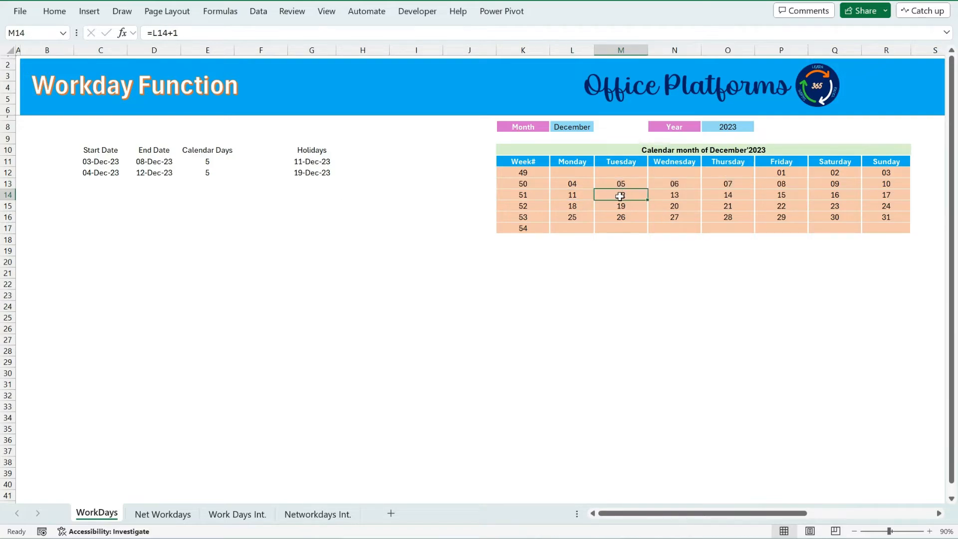
# Change the second holiday to 12-12-2023 and select the second row's end date.
pyautogui.click(313, 175)
pyautogui.click(156, 32)
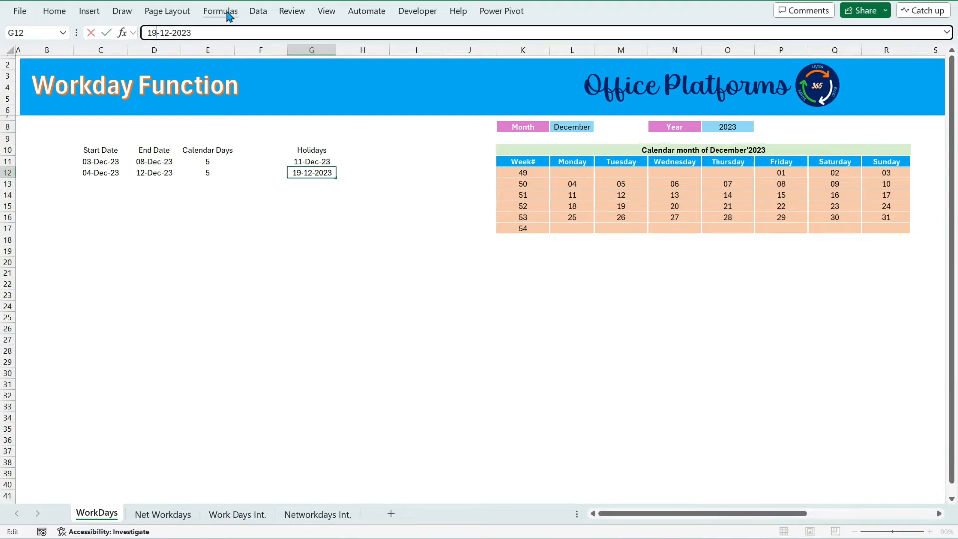
pyautogui.press('BackSpace')
pyautogui.write('2')
pyautogui.press('Return')
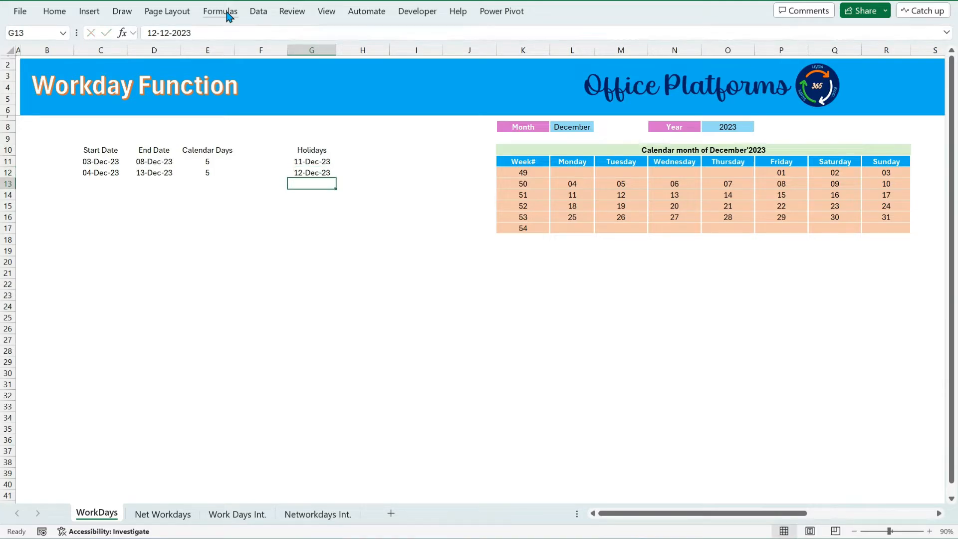
pyautogui.click(158, 172)
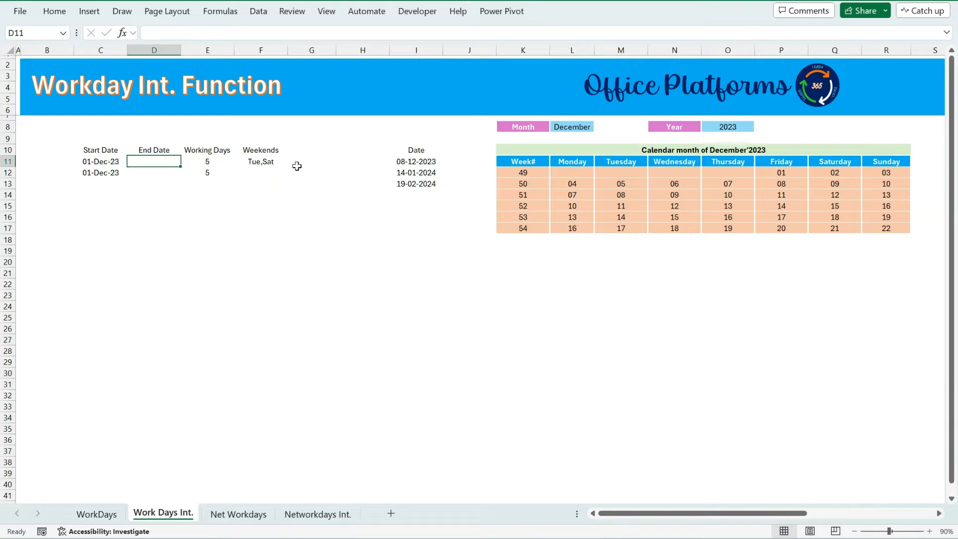
# Open the Work Days Int. sheet and inspect its Weekends entry.
pyautogui.click(262, 163)
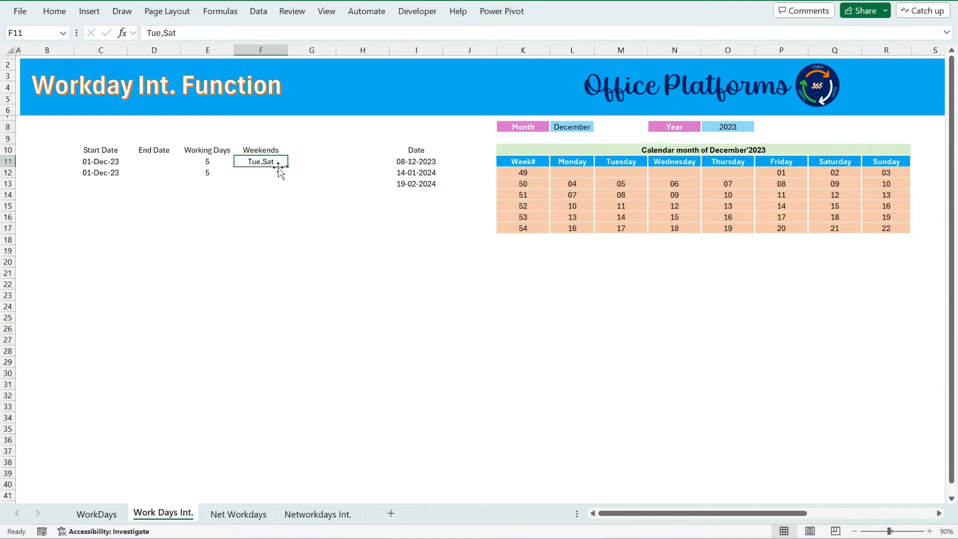
# Start a WORKDAY.INTL formula in the first row's End Date with C11 as start date and E11 as days.
pyautogui.click(157, 161)
pyautogui.click(204, 33)
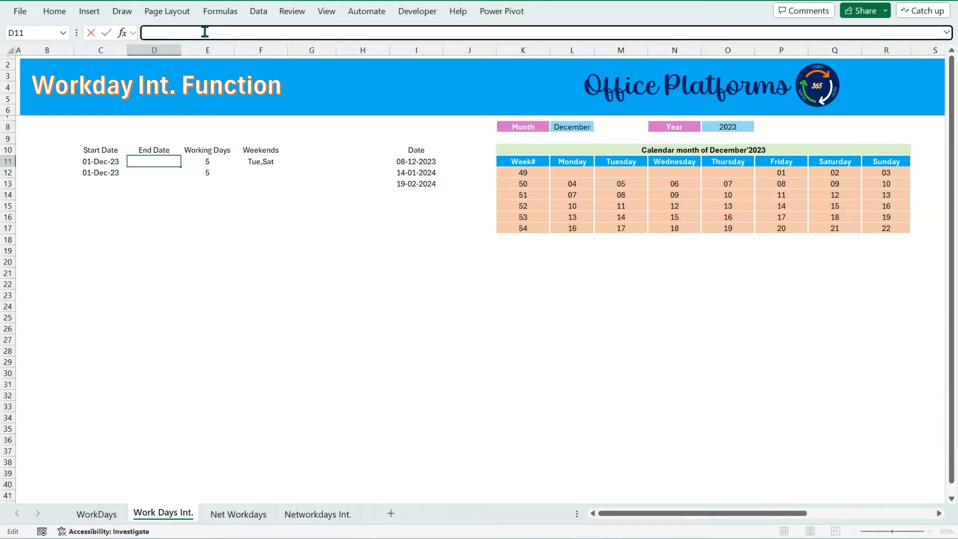
pyautogui.write('=work')
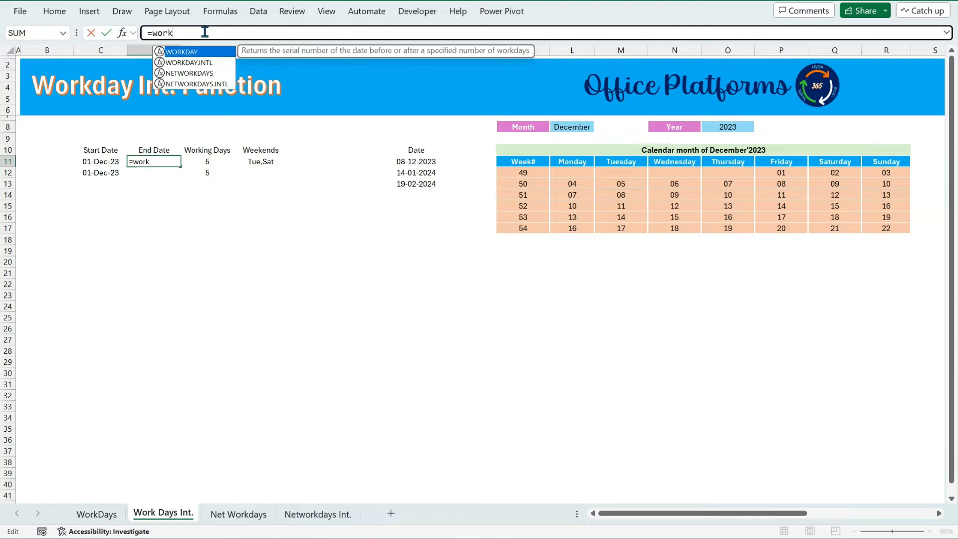
pyautogui.click(203, 64)
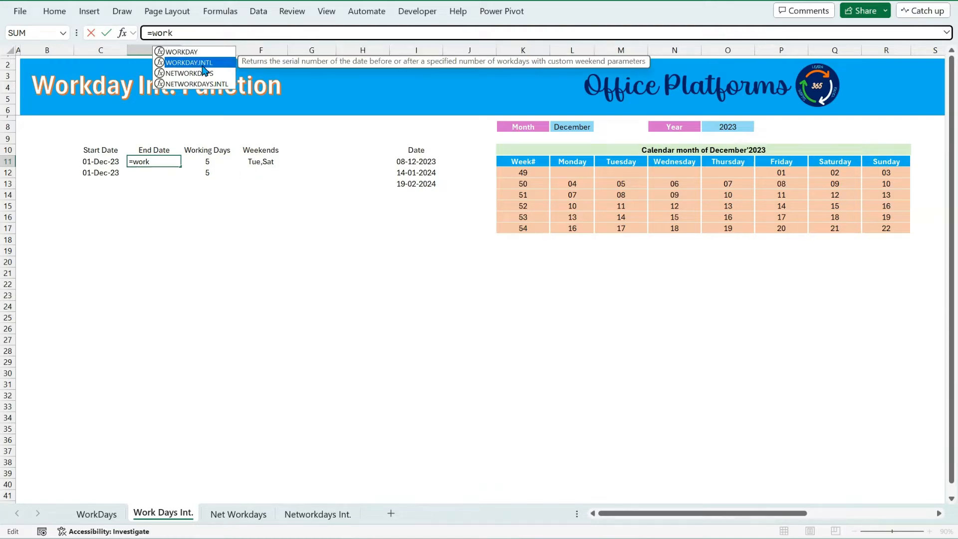
pyautogui.doubleClick(202, 68)
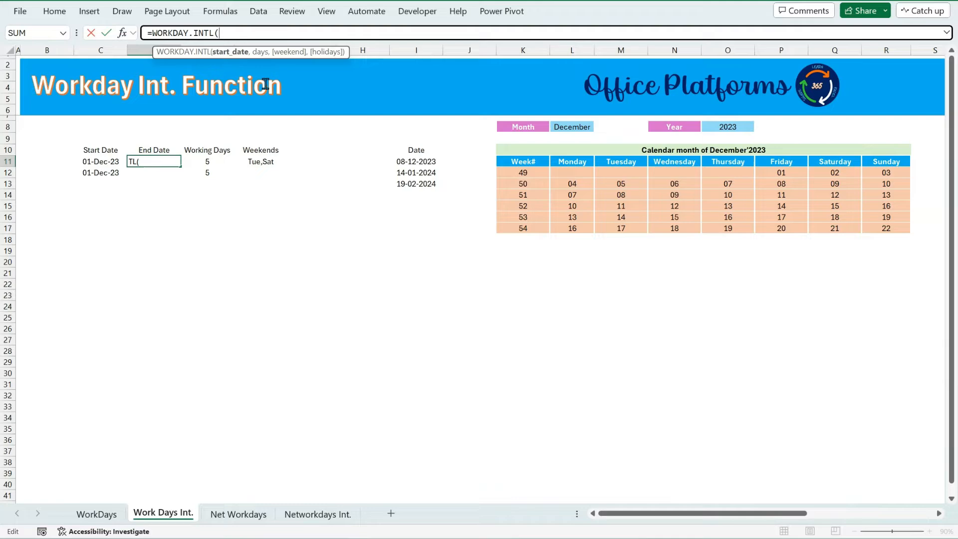
pyautogui.click(109, 162)
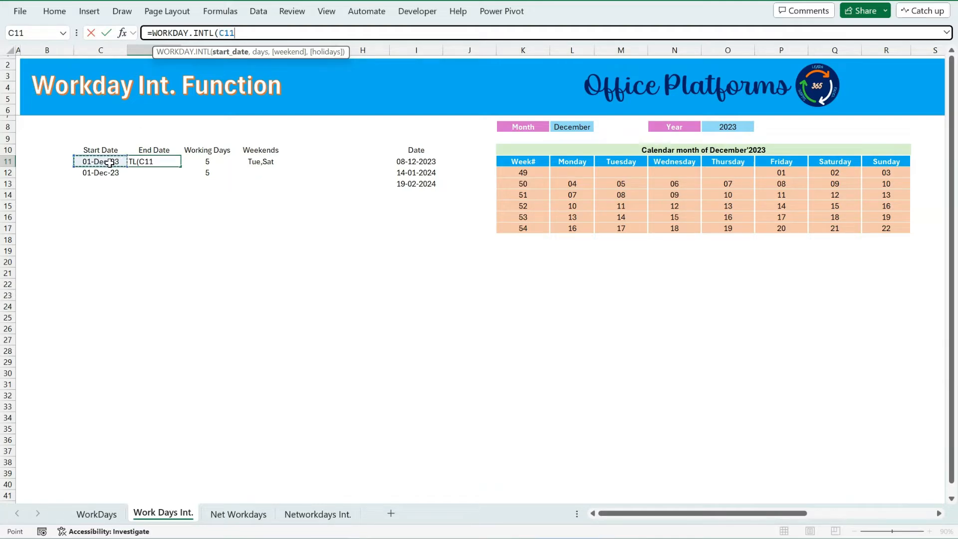
pyautogui.write(',')
pyautogui.click(222, 160)
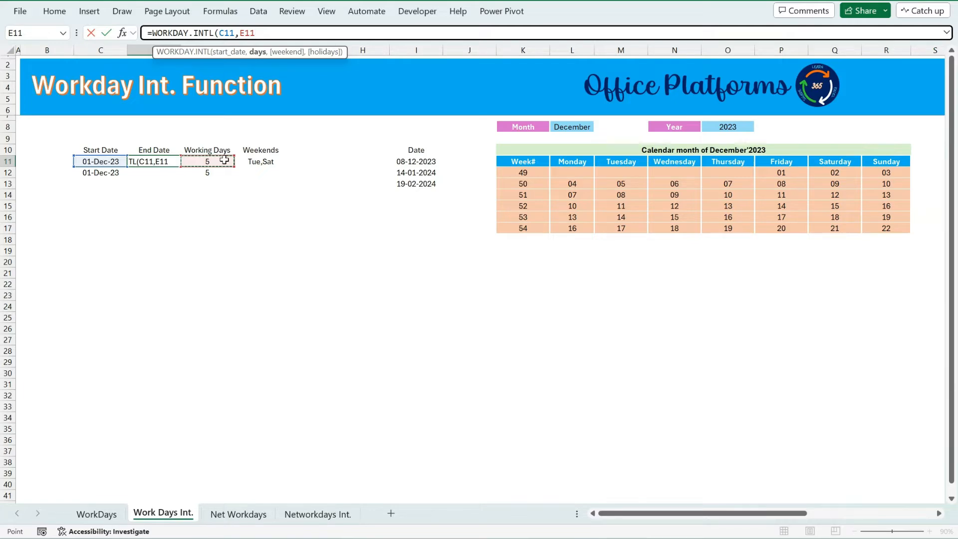
pyautogui.write(',')
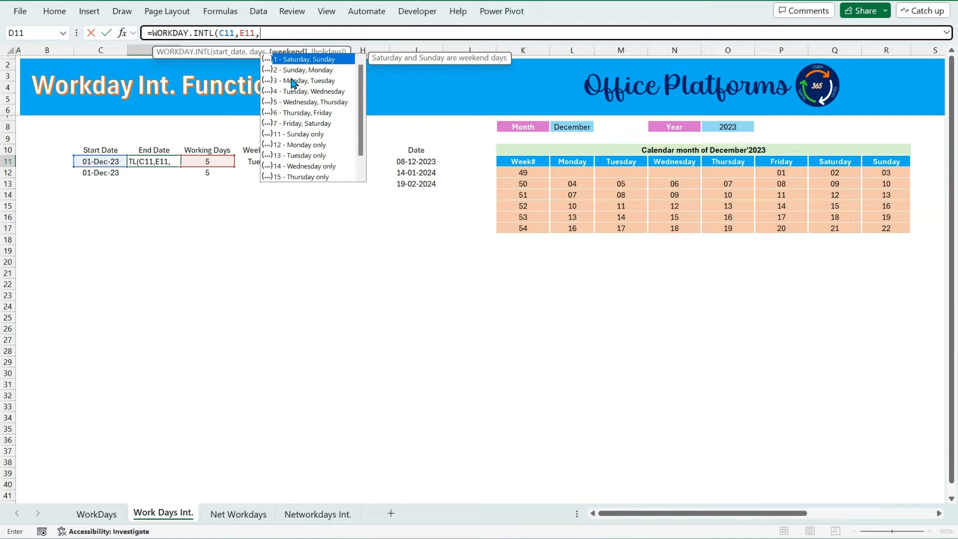
# Browse the weekend options, then finish the formula with the weekend string "0100010".
pyautogui.scroll(-1, 306, 91)
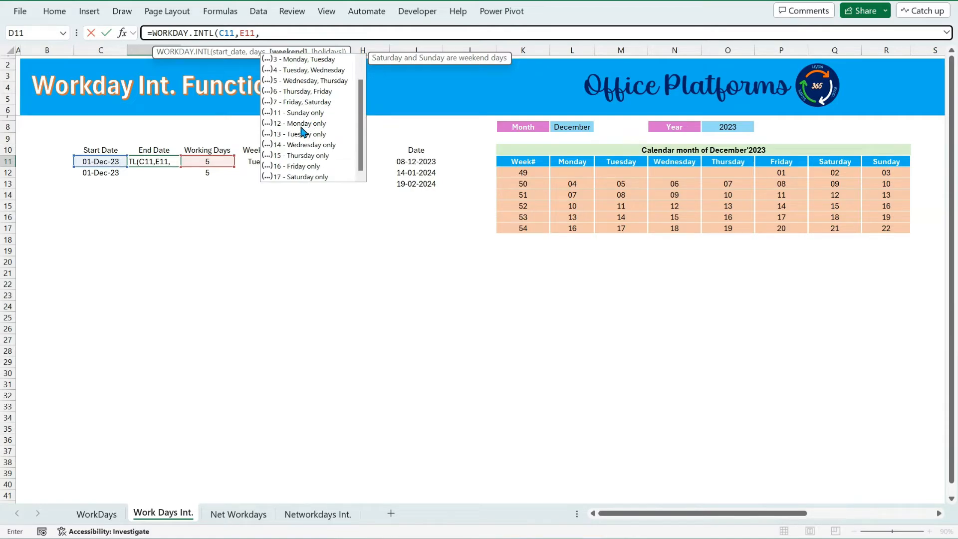
pyautogui.scroll(1, 303, 139)
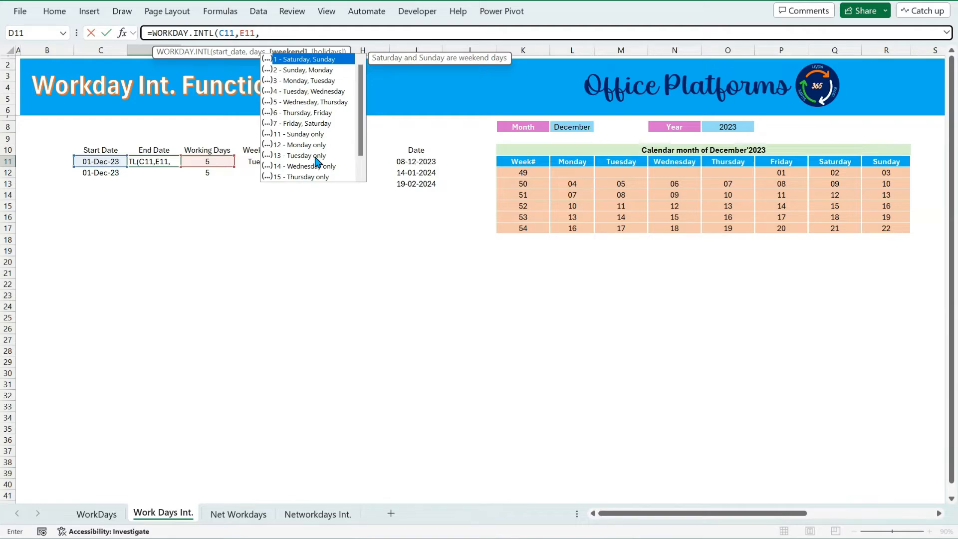
pyautogui.write('"')
pyautogui.write('1')
pyautogui.write('00010')
pyautogui.write(')')
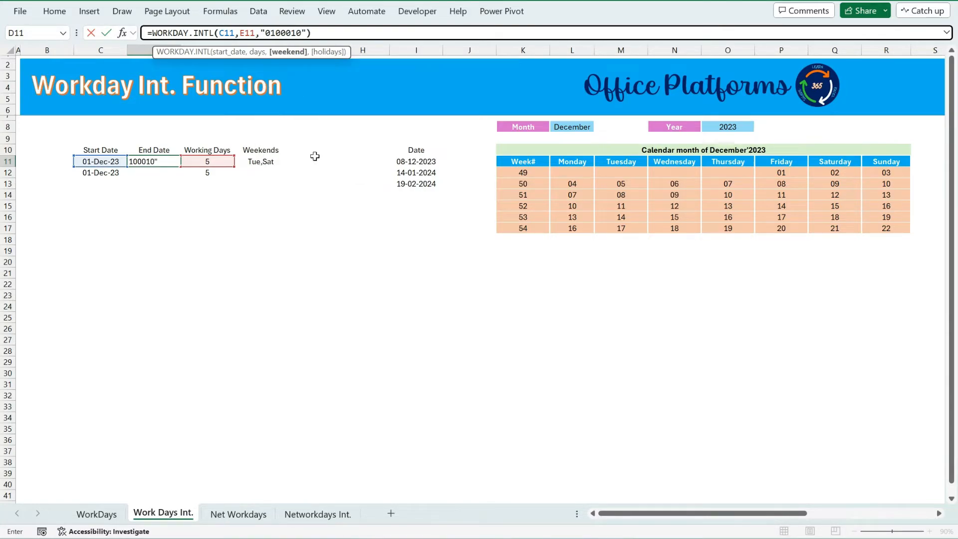
pyautogui.press('Return')
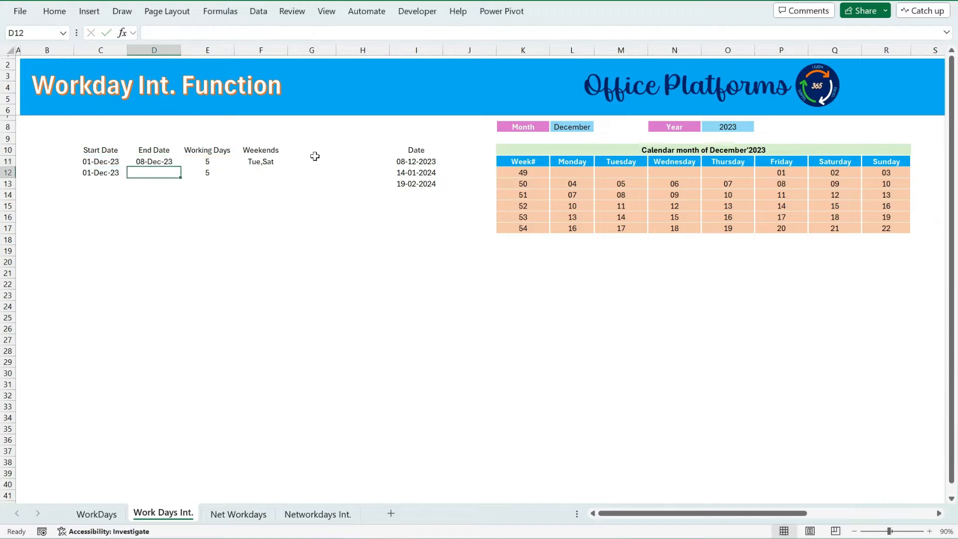
# Compare the first row's end date with its inputs and the calendar days of weeks 49 and 50.
pyautogui.click(158, 163)
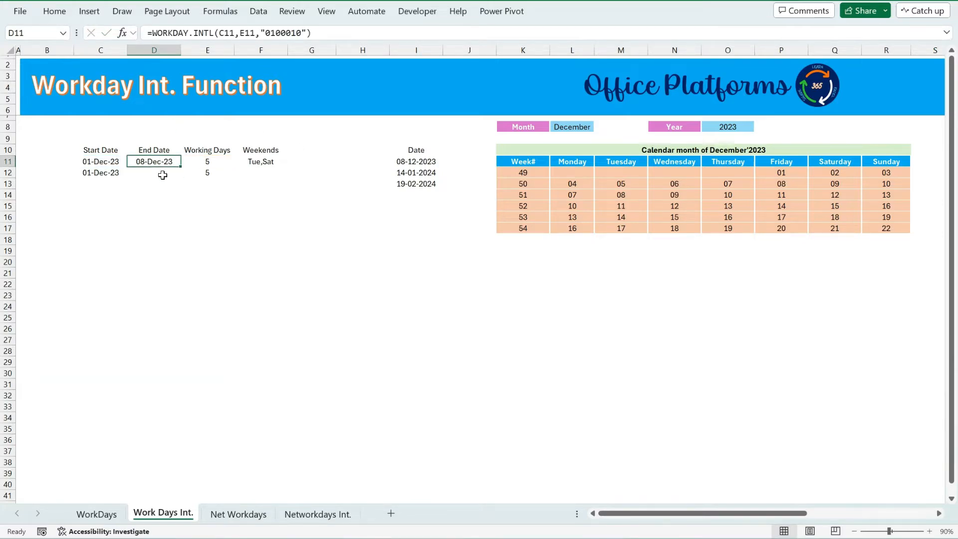
pyautogui.click(163, 175)
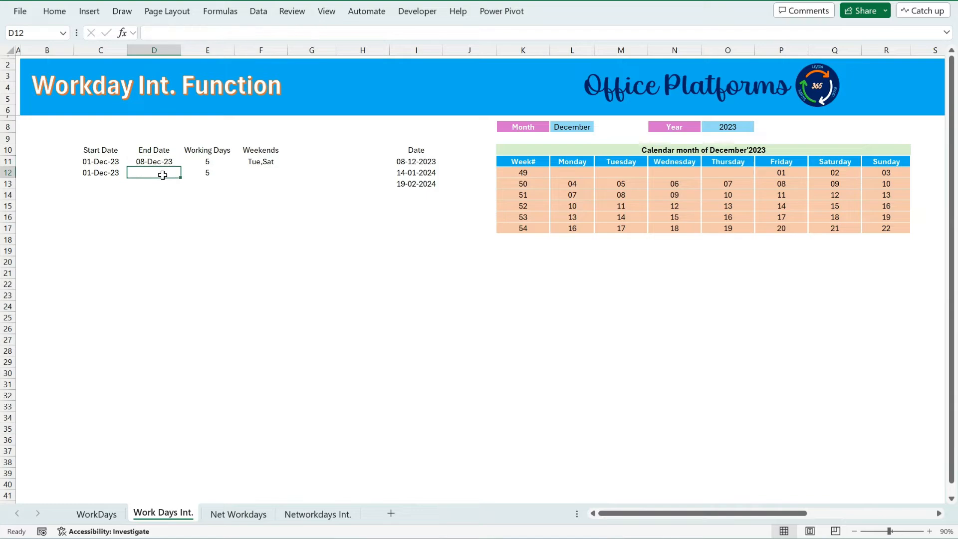
pyautogui.click(213, 159)
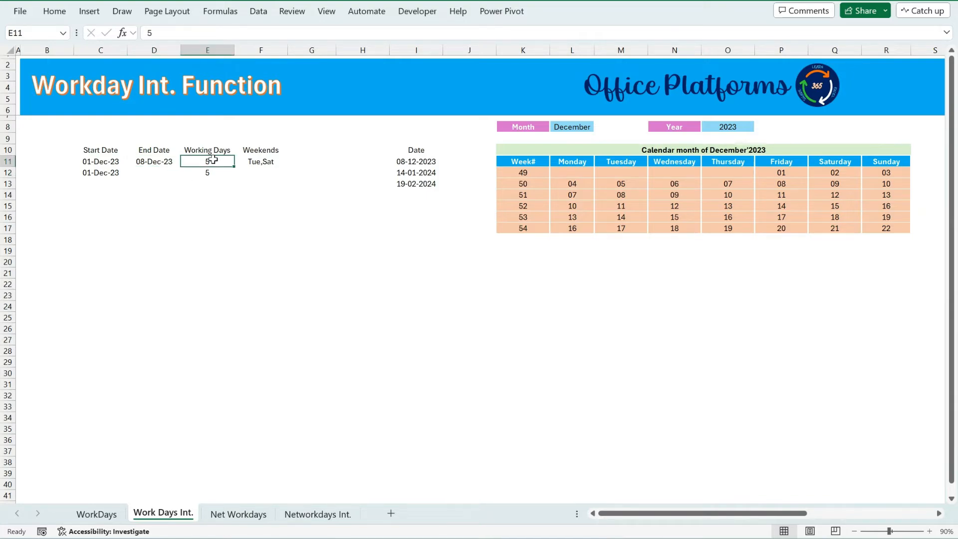
pyautogui.click(152, 162)
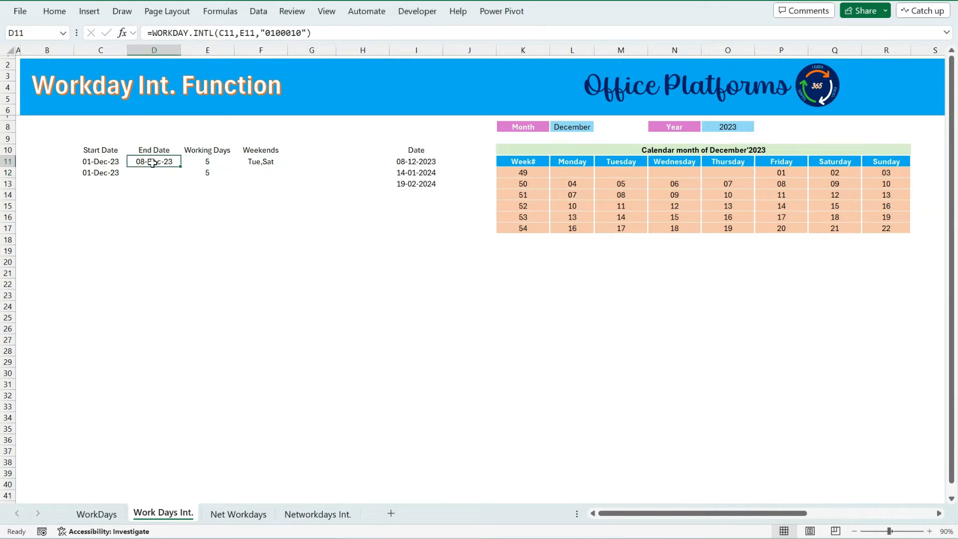
pyautogui.click(258, 166)
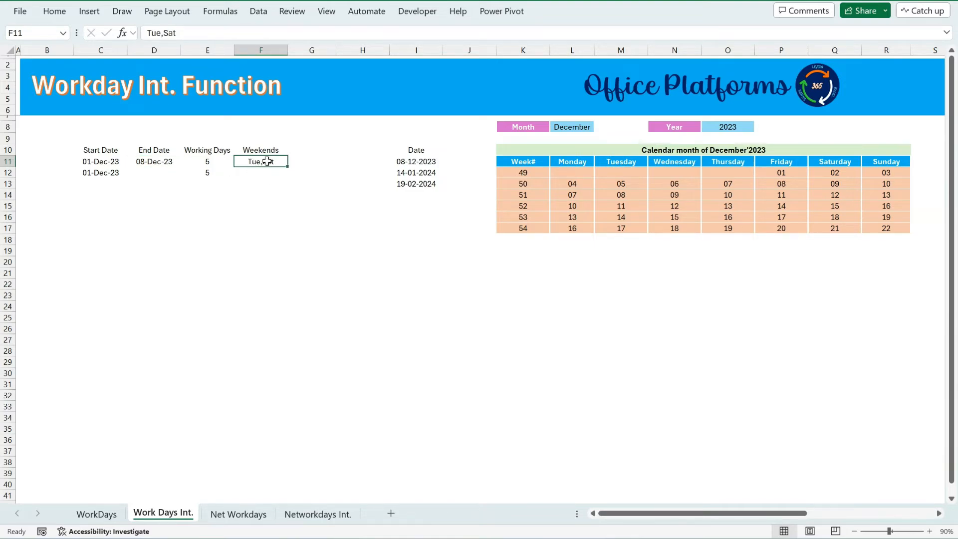
pyautogui.click(95, 161)
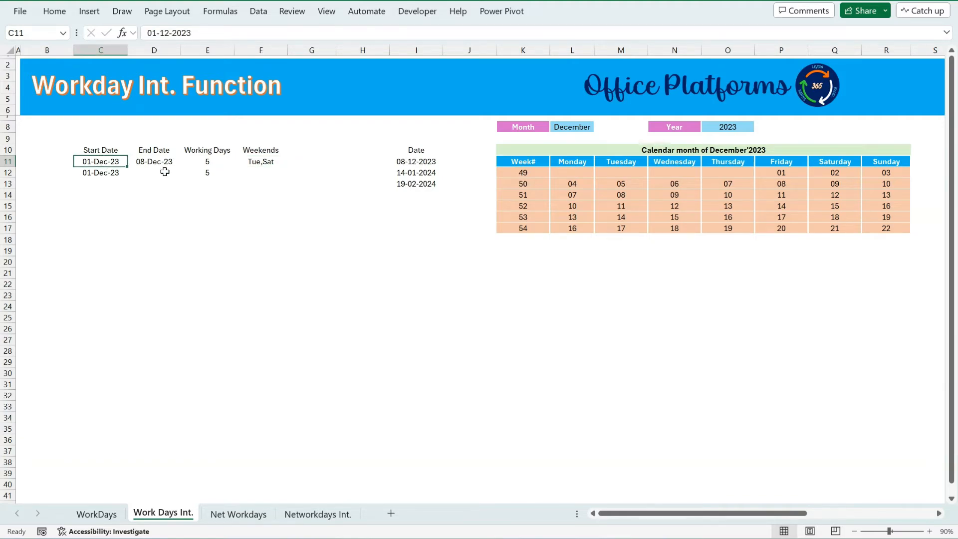
pyautogui.click(797, 175)
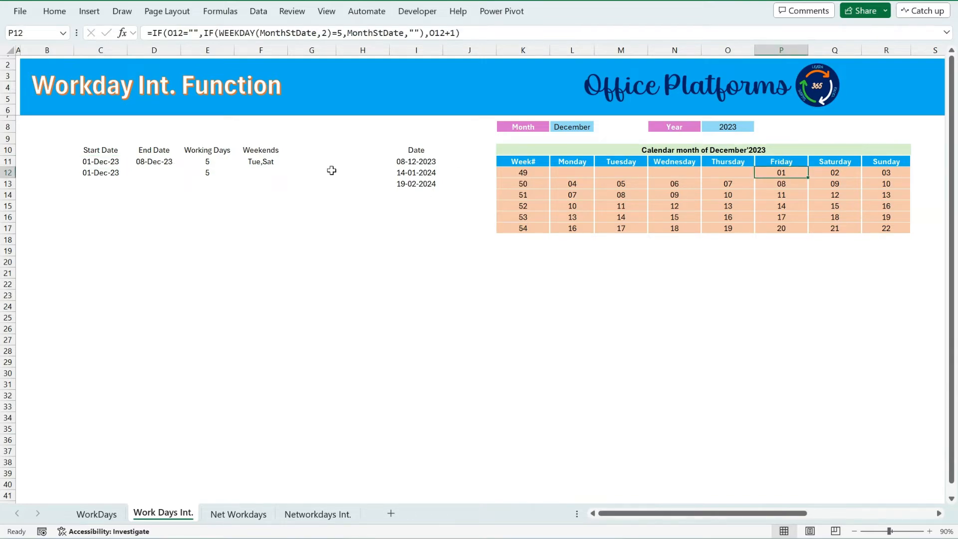
pyautogui.click(162, 164)
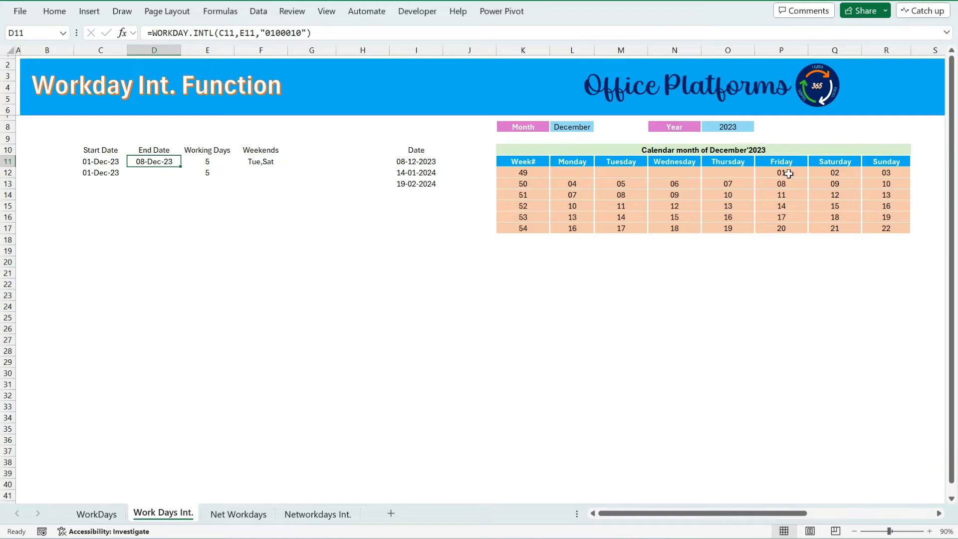
pyautogui.click(787, 187)
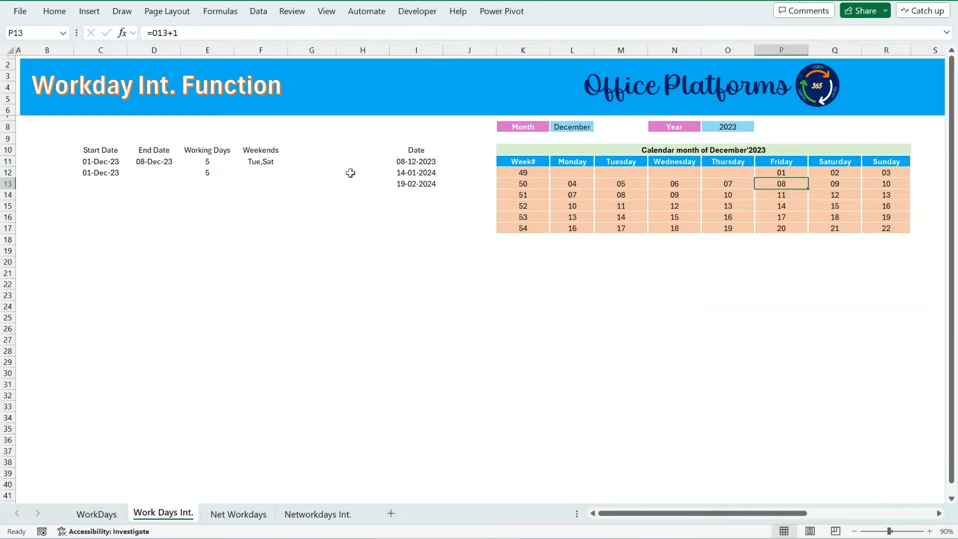
pyautogui.click(202, 164)
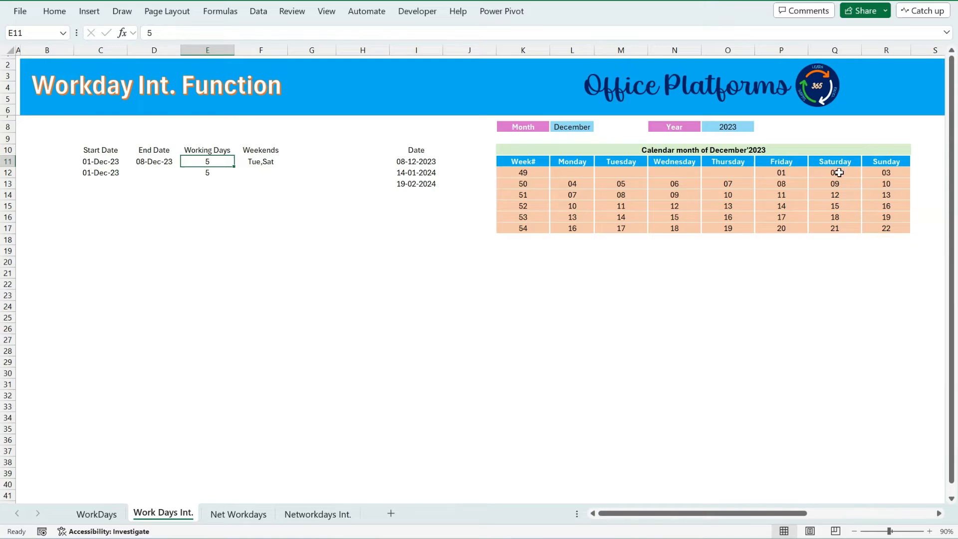
pyautogui.click(571, 185)
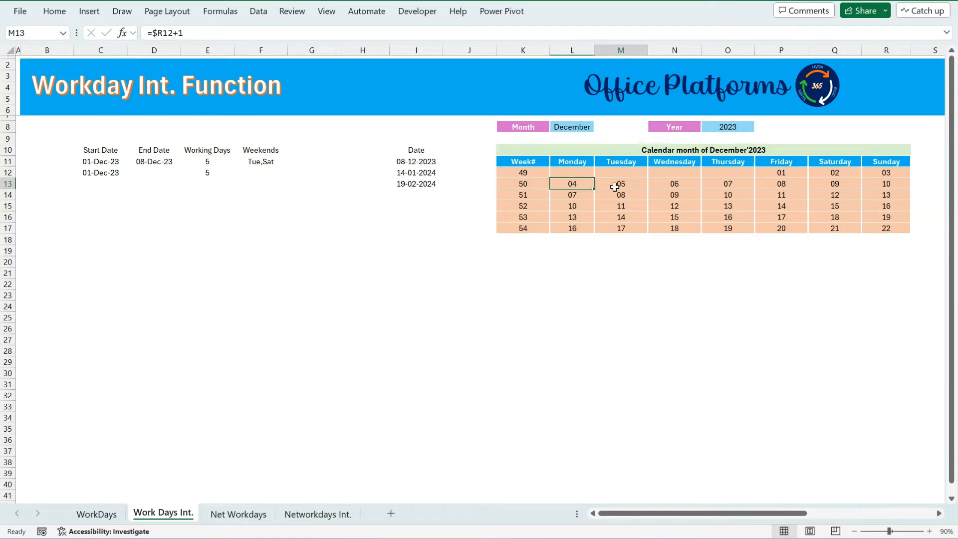
pyautogui.click(617, 185)
pyautogui.click(679, 185)
pyautogui.click(729, 185)
pyautogui.click(802, 185)
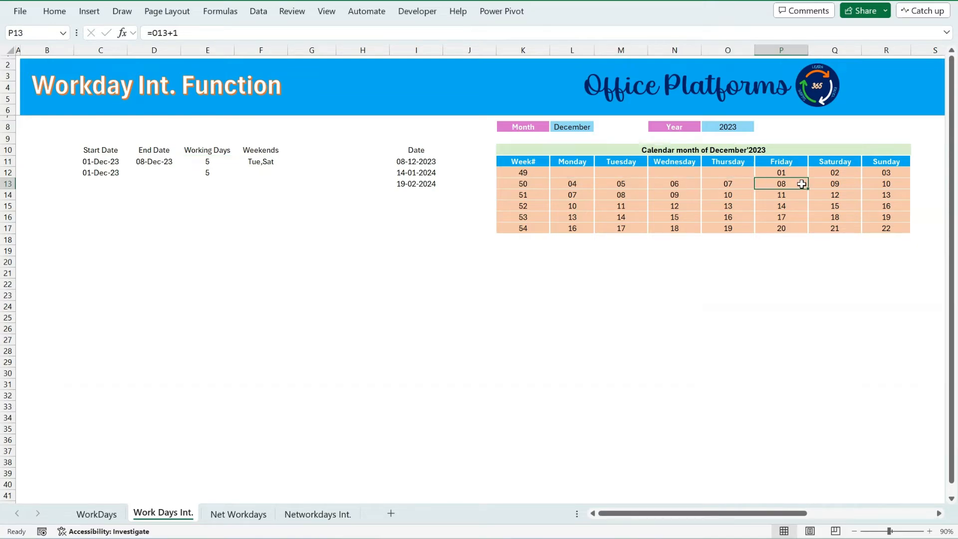
pyautogui.click(155, 162)
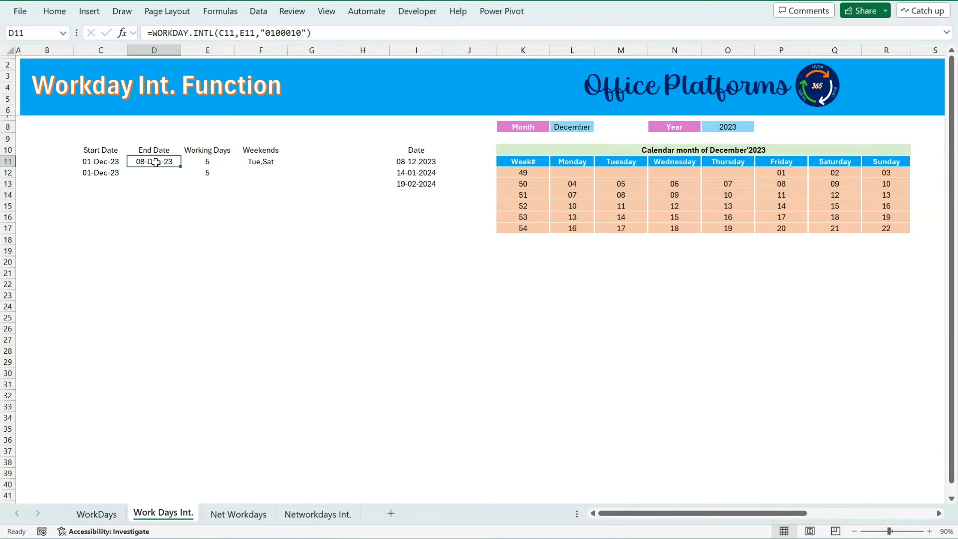
# Start a WORKDAY.INTL formula in C18 with C11 as start date and a SEQUENCE function as the days argument.
pyautogui.click(90, 240)
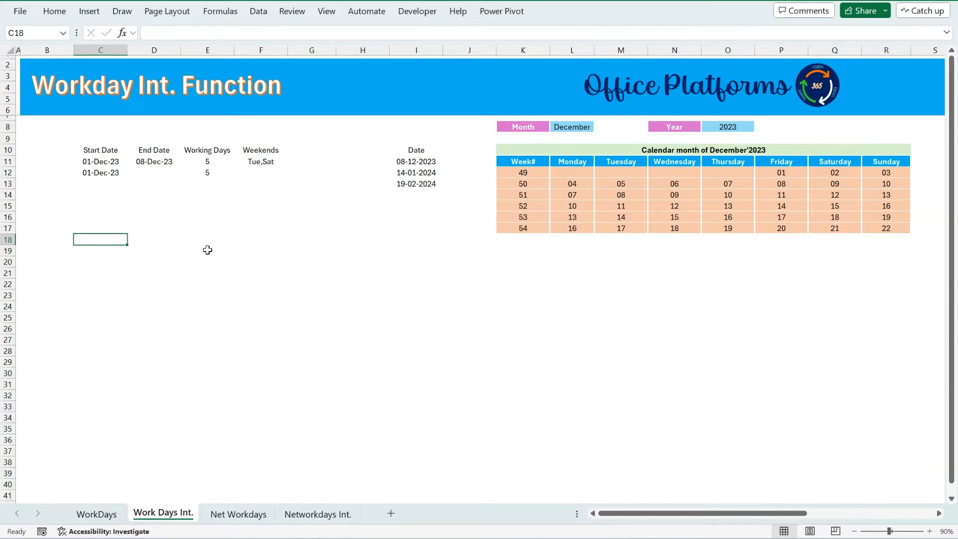
pyautogui.write('=work')
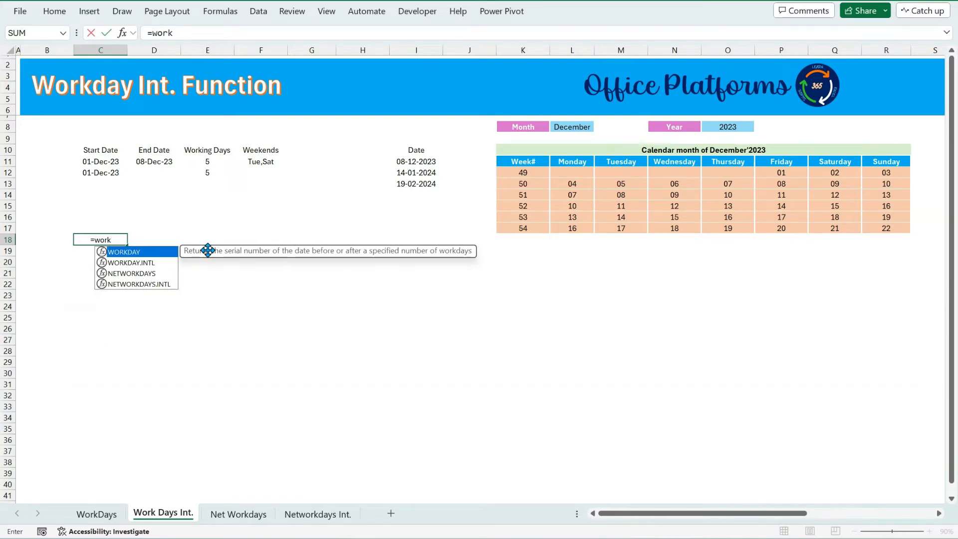
pyautogui.press('Down')
pyautogui.press('Tab')
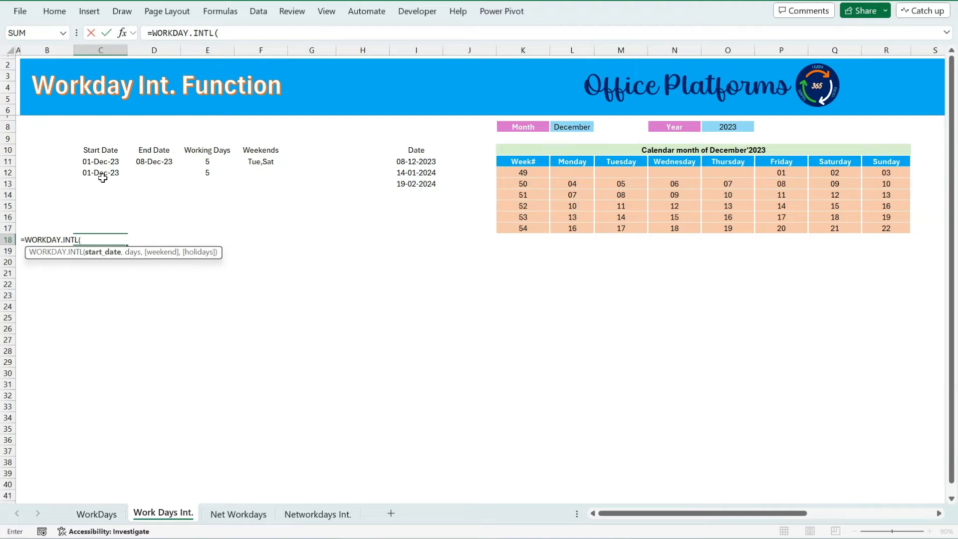
pyautogui.click(107, 161)
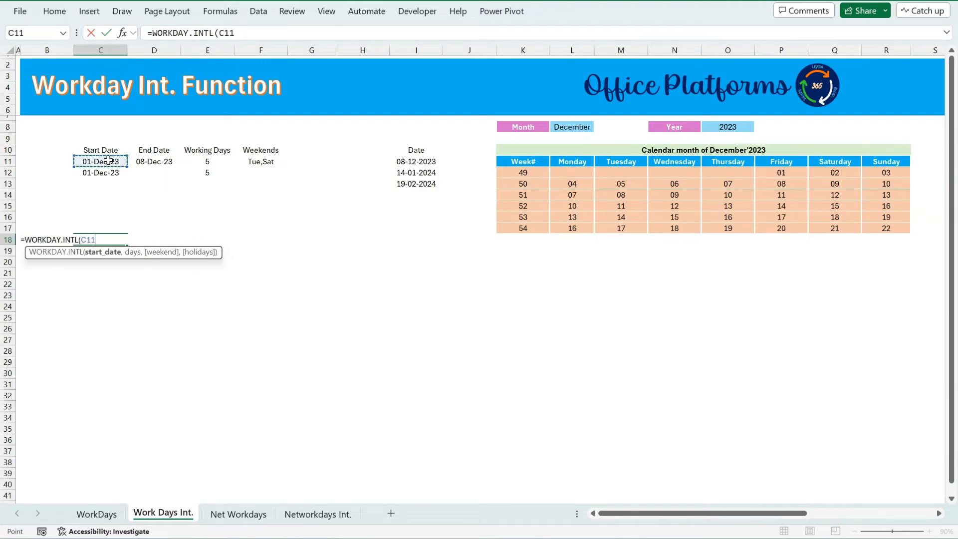
pyautogui.write(',')
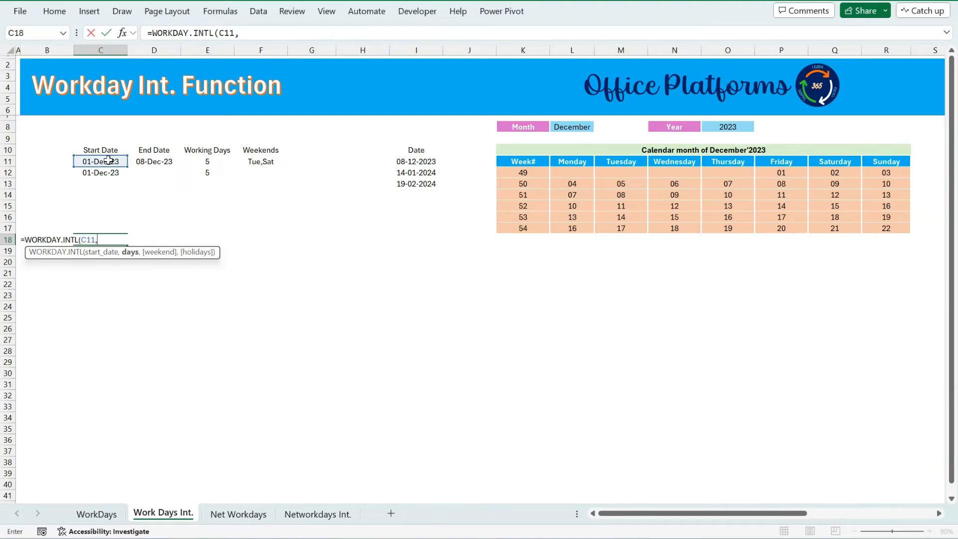
pyautogui.write('s')
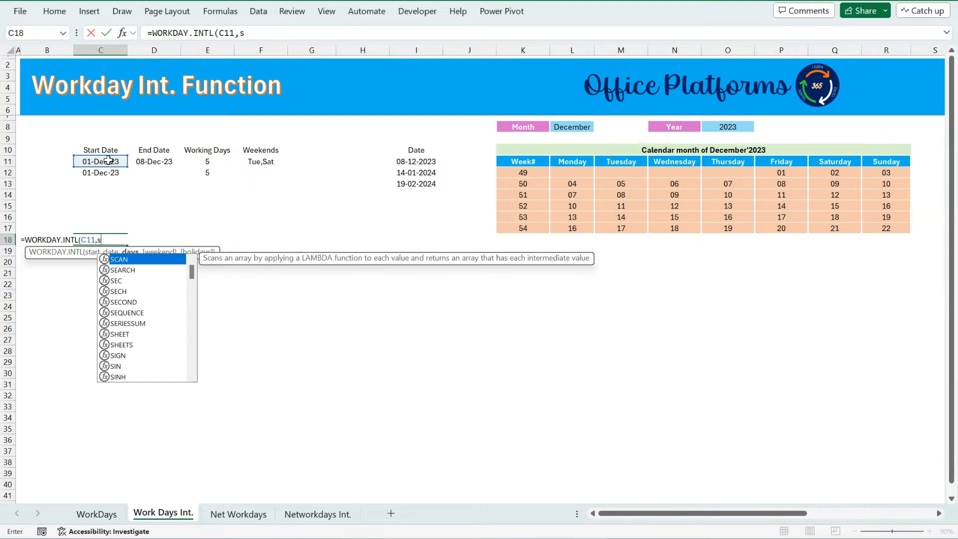
pyautogui.write('eq')
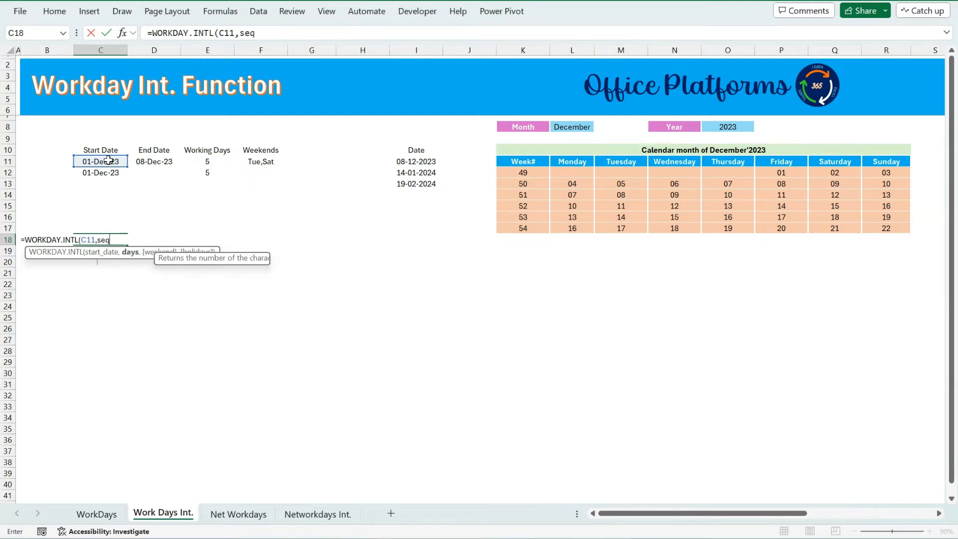
pyautogui.press('Tab')
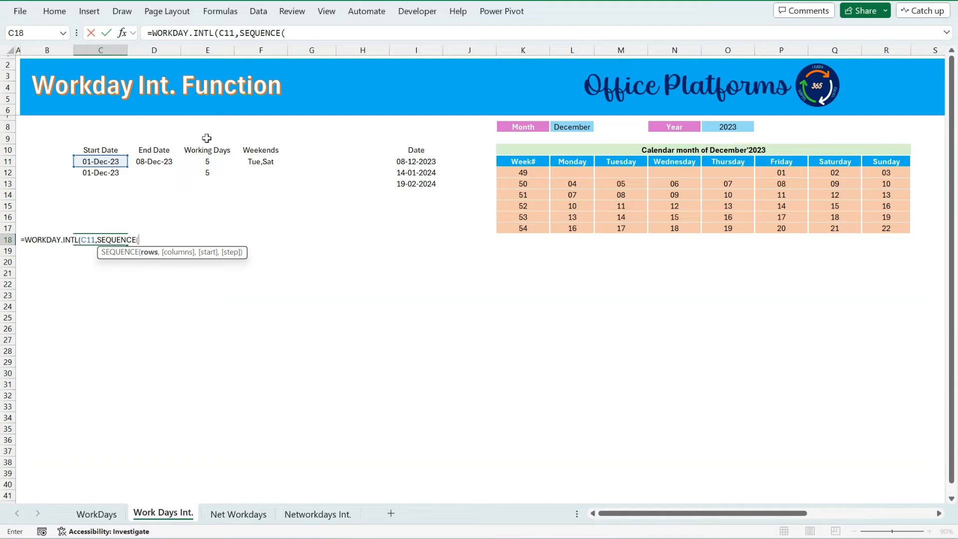
# Complete the formula with SEQUENCE(E11) as days and the weekend string "0100010" to spill a list of workdays.
pyautogui.click(211, 163)
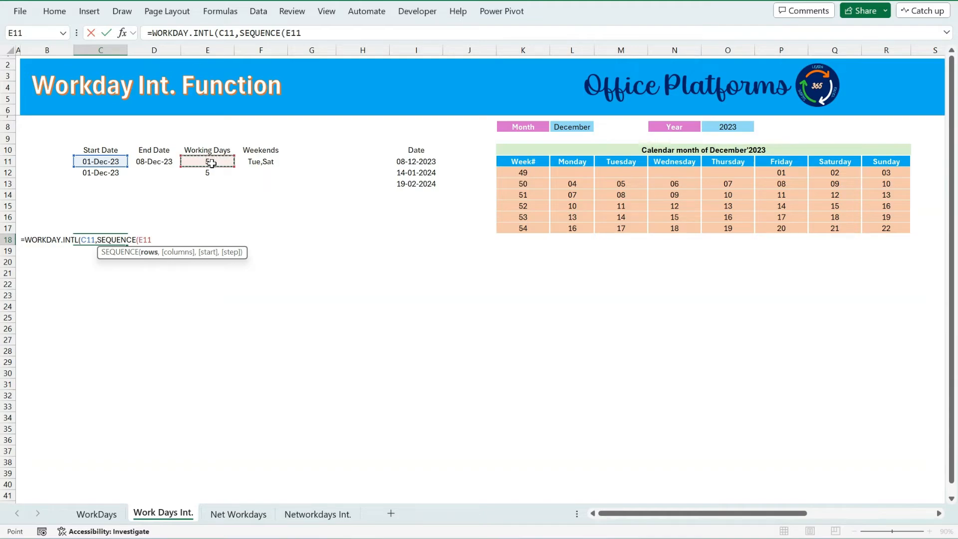
pyautogui.write('),')
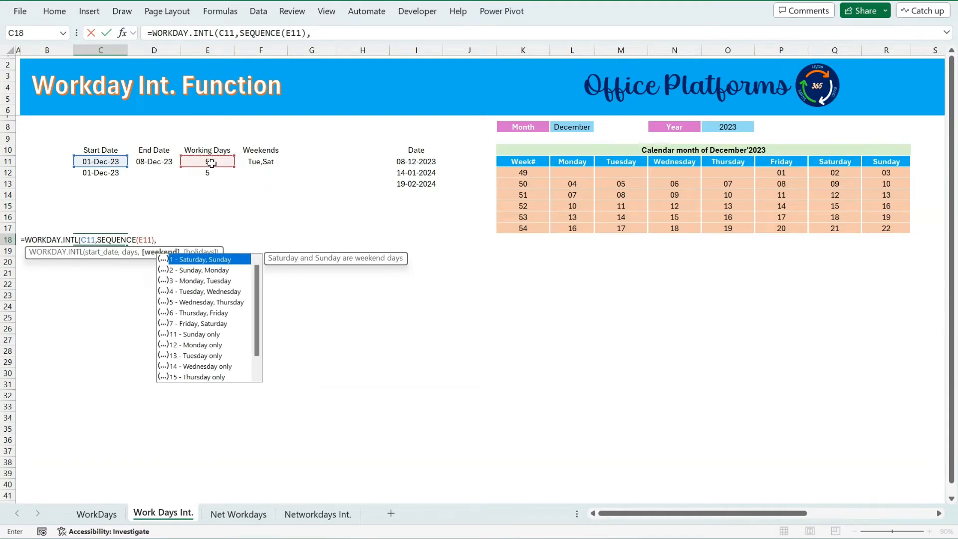
pyautogui.write('"01000')
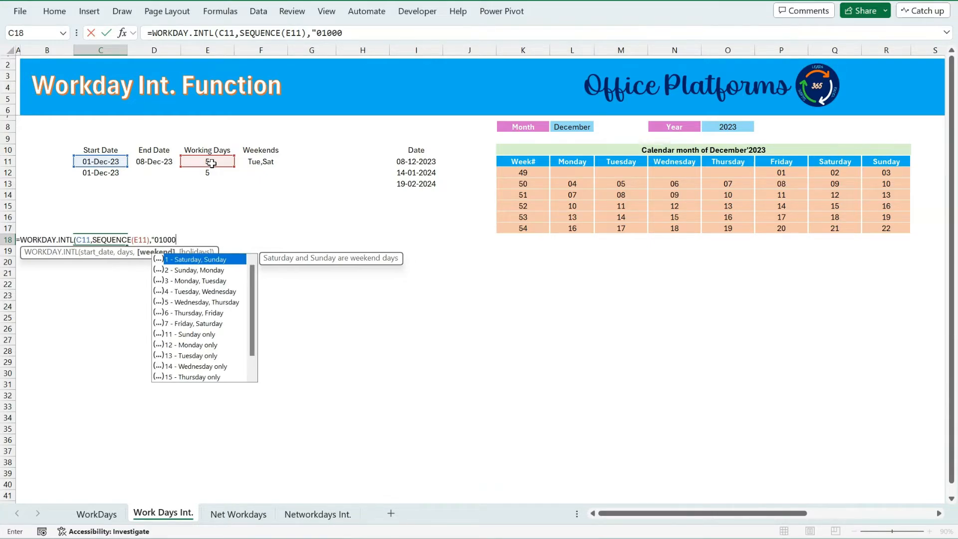
pyautogui.write('1')
pyautogui.write('0")')
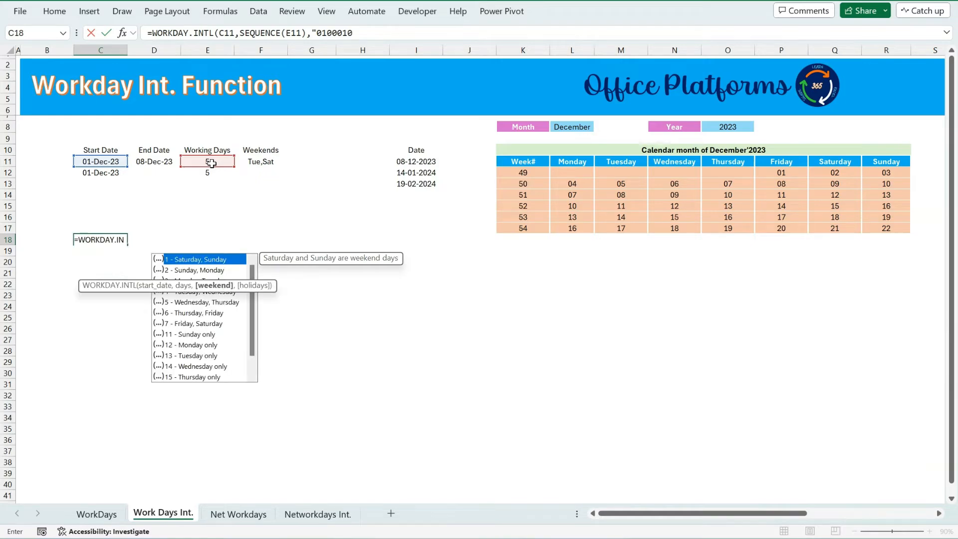
pyautogui.press('Return')
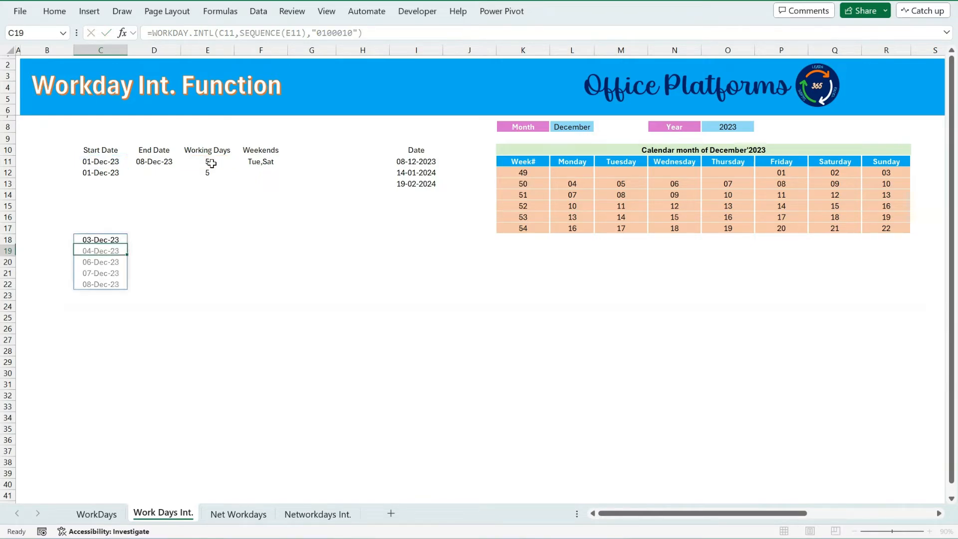
# Examine the spilled date list and the formulas behind the calendar's first December days.
pyautogui.click(99, 241)
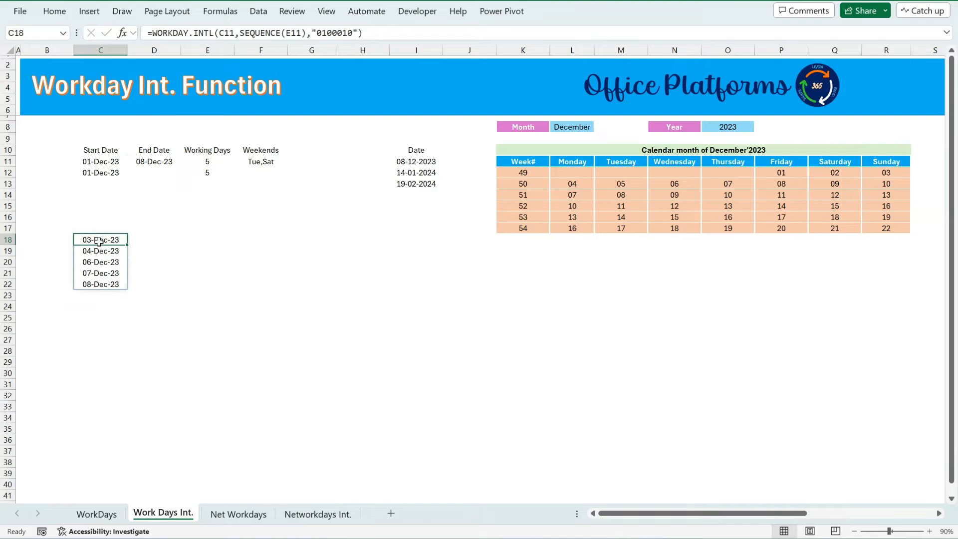
pyautogui.moveTo(101, 240); pyautogui.dragTo(105, 285)
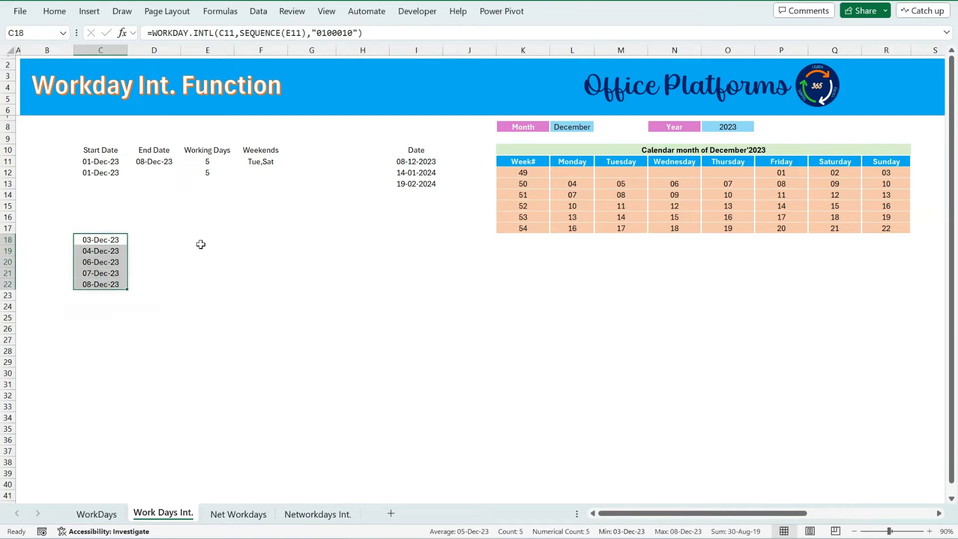
pyautogui.click(106, 238)
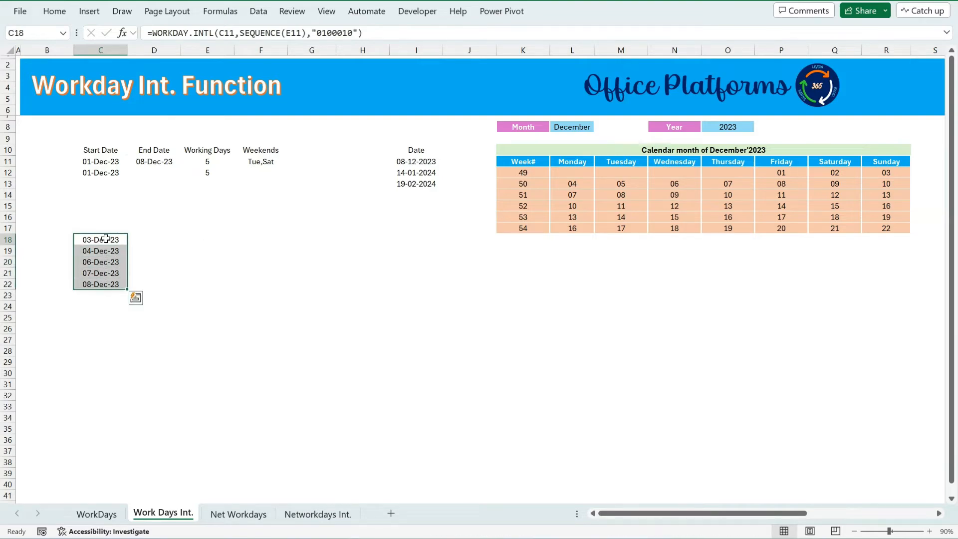
pyautogui.click(884, 171)
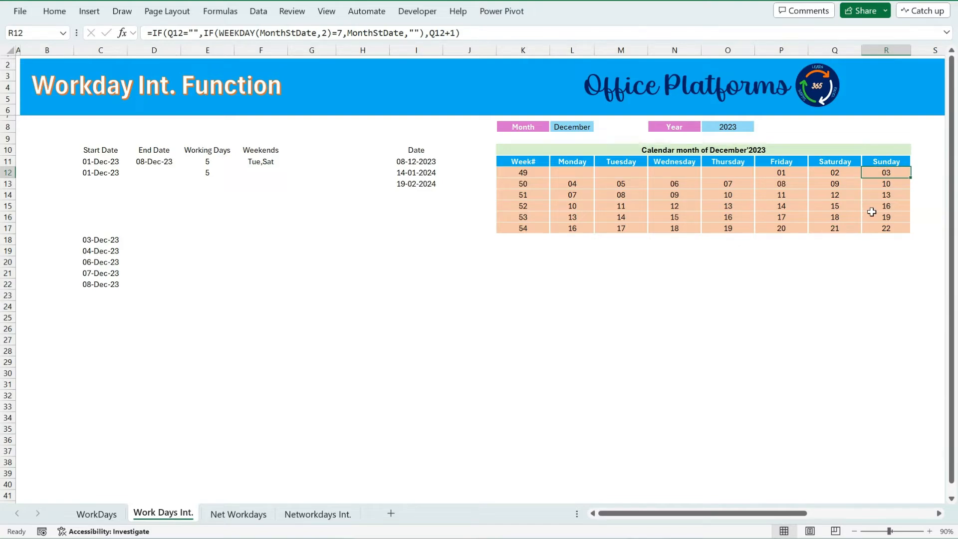
pyautogui.click(581, 185)
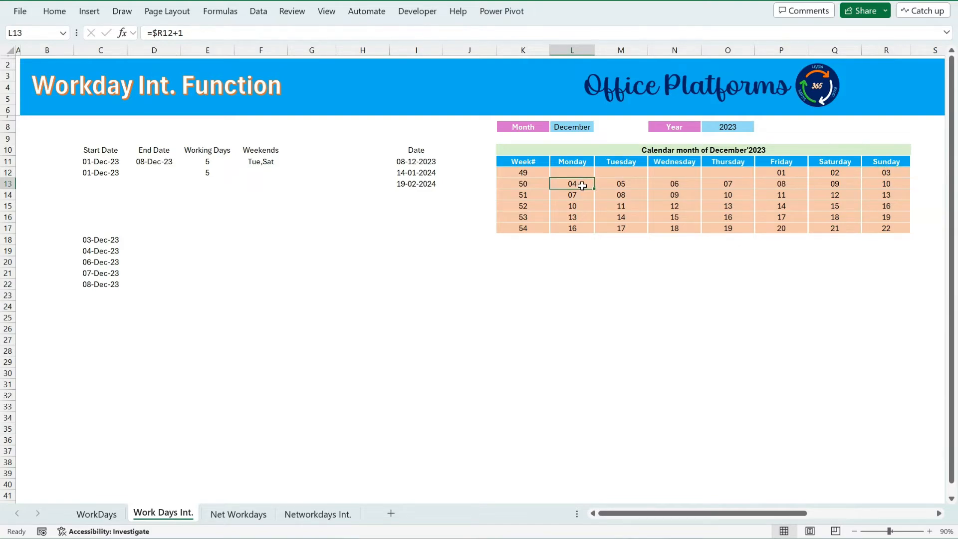
pyautogui.click(623, 184)
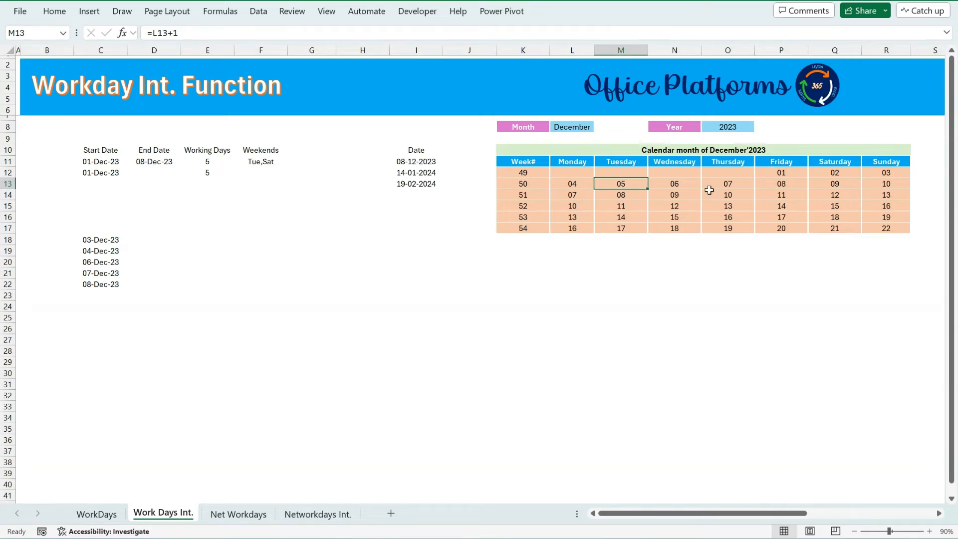
pyautogui.click(849, 175)
pyautogui.click(780, 175)
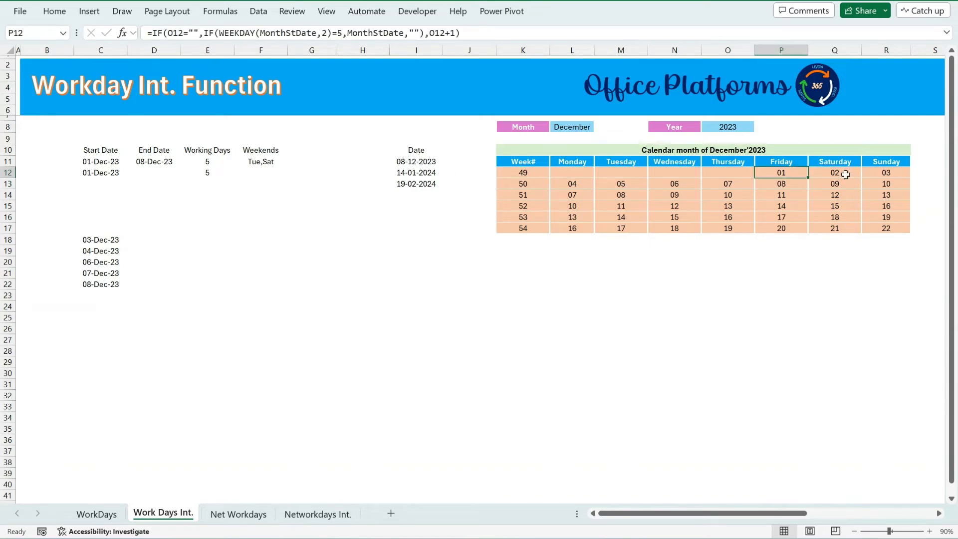
pyautogui.click(841, 173)
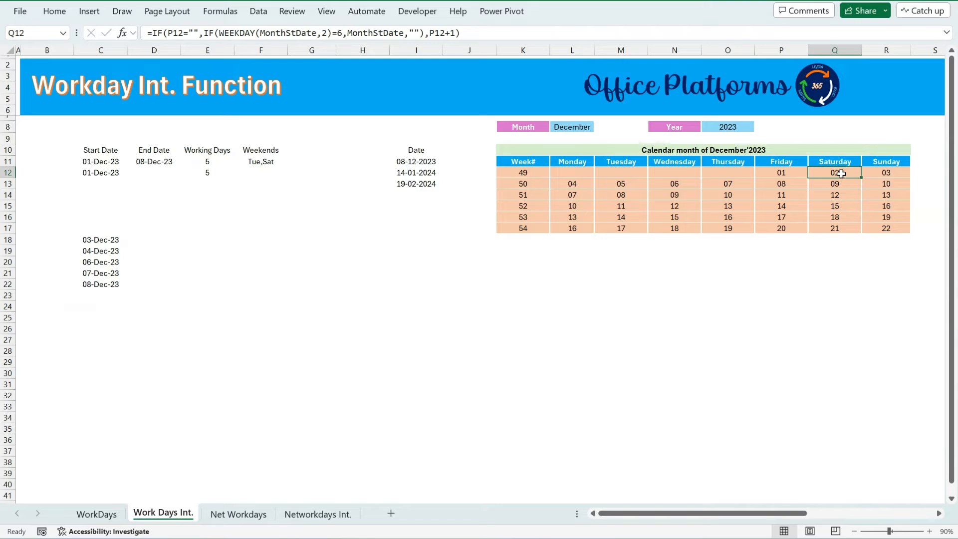
pyautogui.click(269, 164)
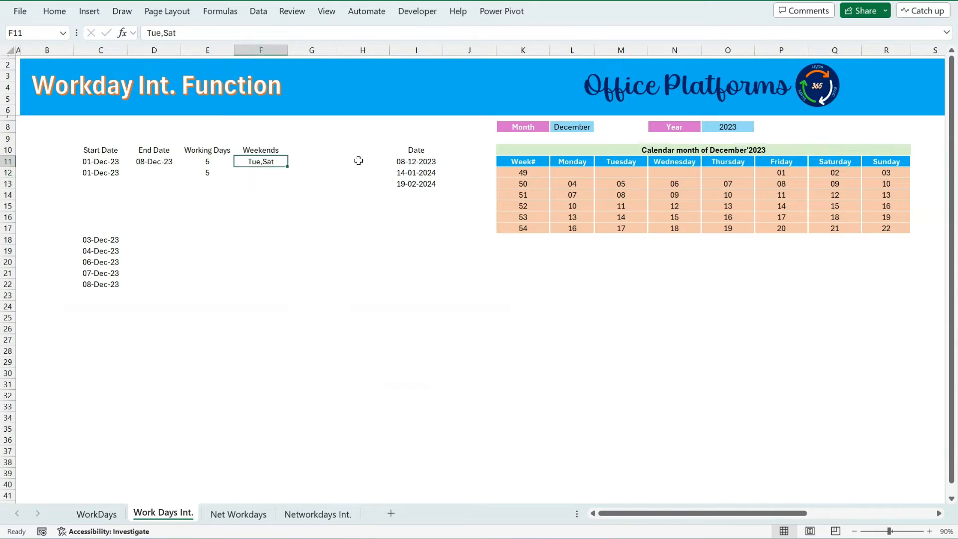
# Compare the spilled dates against the calendar days of weeks 49 and 50.
pyautogui.click(786, 174)
pyautogui.click(888, 171)
pyautogui.click(579, 183)
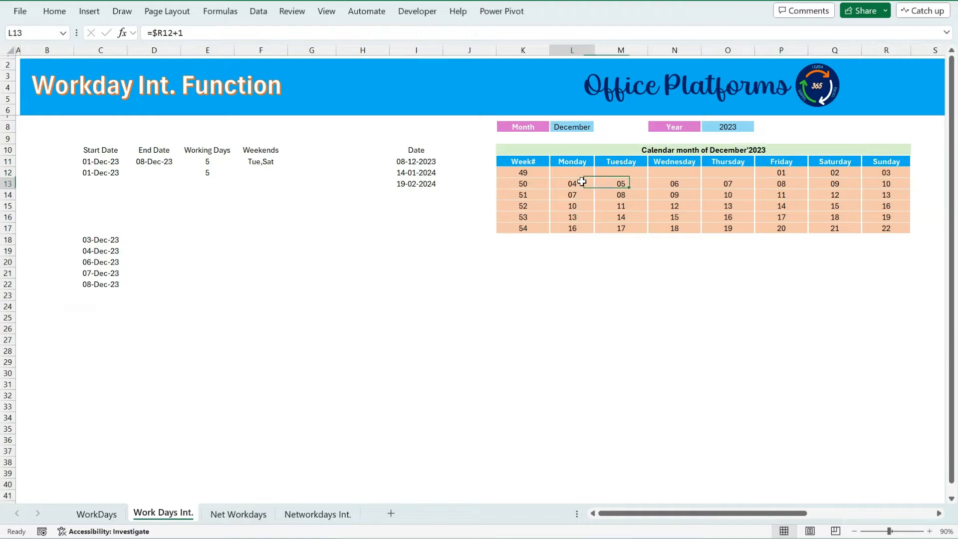
pyautogui.click(678, 182)
pyautogui.click(728, 183)
pyautogui.click(782, 183)
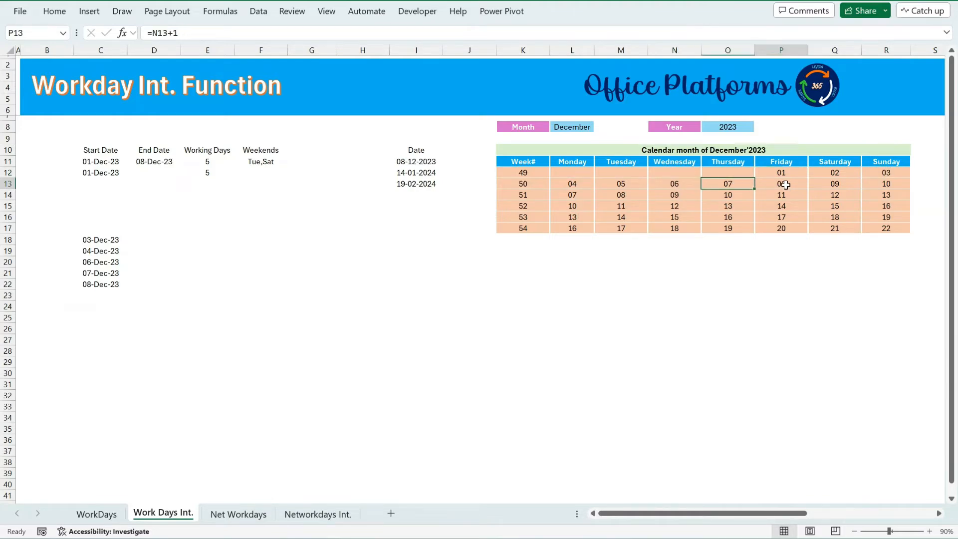
pyautogui.keyDown('ctrl'); pyautogui.click(785, 172); pyautogui.keyUp('ctrl')
pyautogui.keyDown('ctrl'); pyautogui.click(890, 172); pyautogui.keyUp('ctrl')
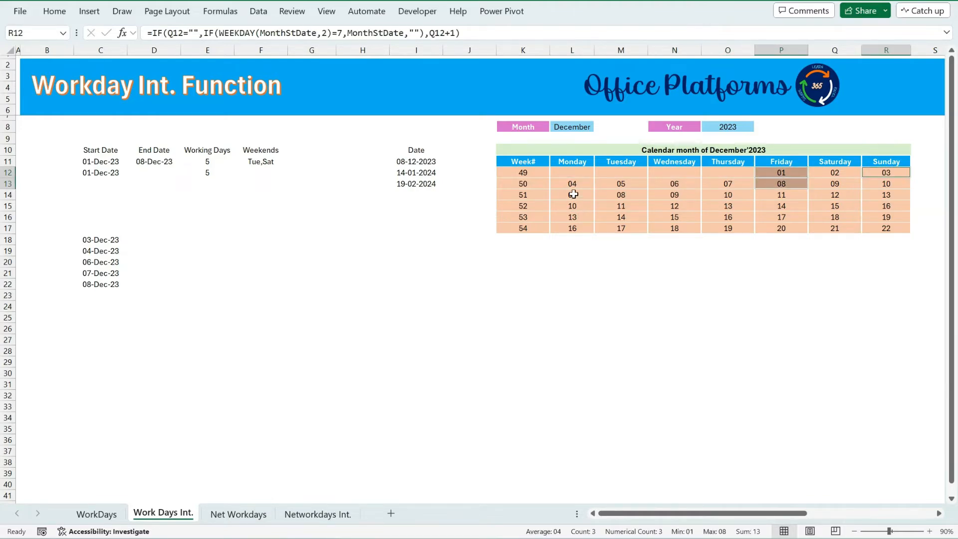
pyautogui.click(780, 172)
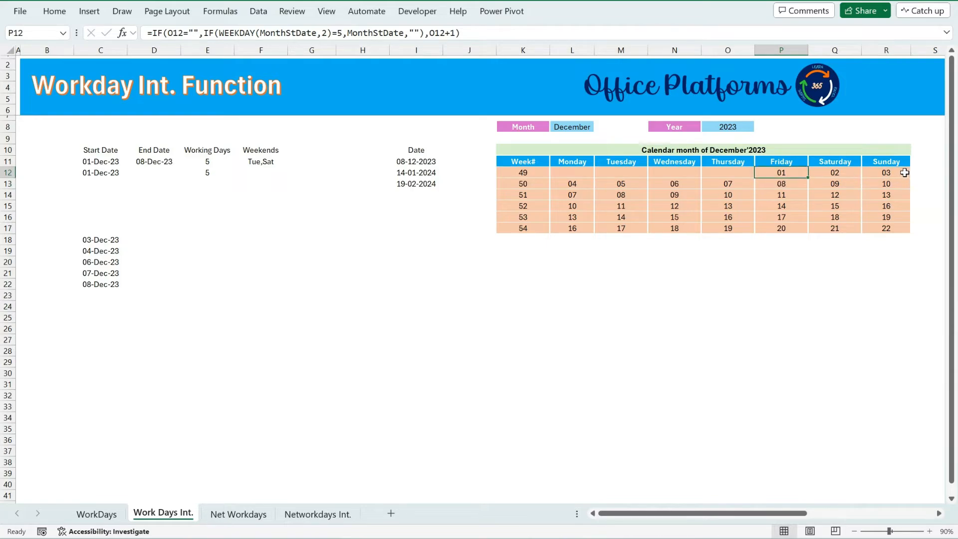
pyautogui.keyDown('ctrl'); pyautogui.click(890, 172); pyautogui.keyUp('ctrl')
pyautogui.keyDown('ctrl'); pyautogui.click(579, 183); pyautogui.keyUp('ctrl')
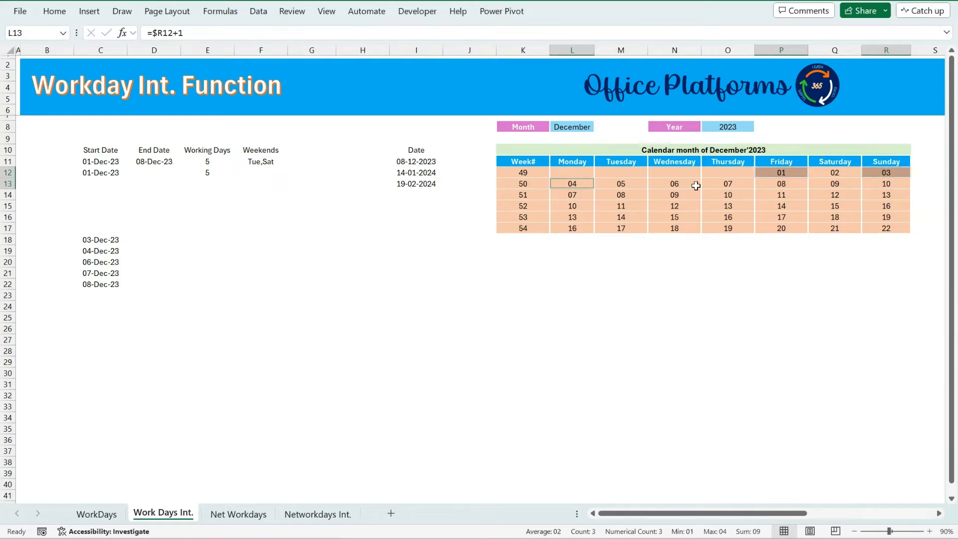
pyautogui.keyDown('ctrl'); pyautogui.click(685, 183); pyautogui.keyUp('ctrl')
pyautogui.keyDown('ctrl'); pyautogui.click(725, 183); pyautogui.keyUp('ctrl')
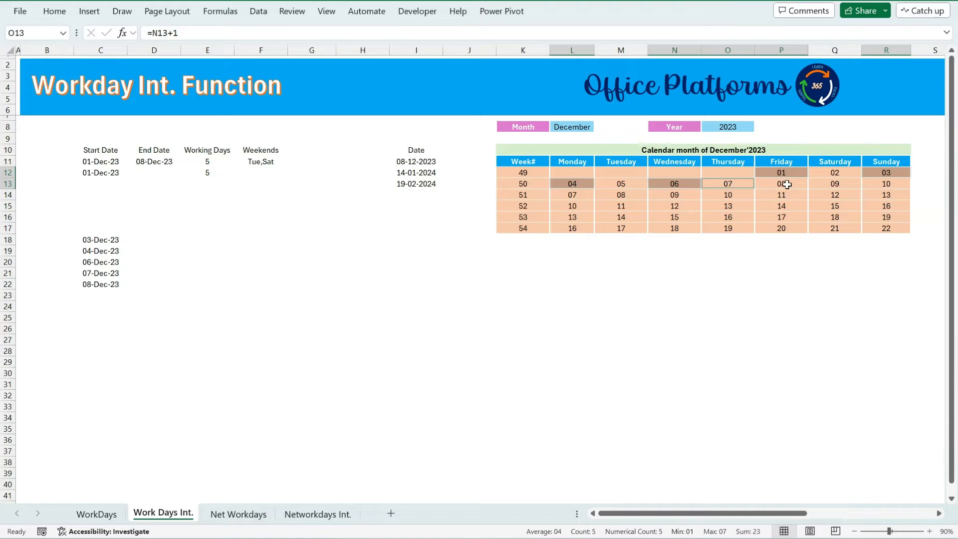
pyautogui.keyDown('ctrl'); pyautogui.click(784, 184); pyautogui.keyUp('ctrl')
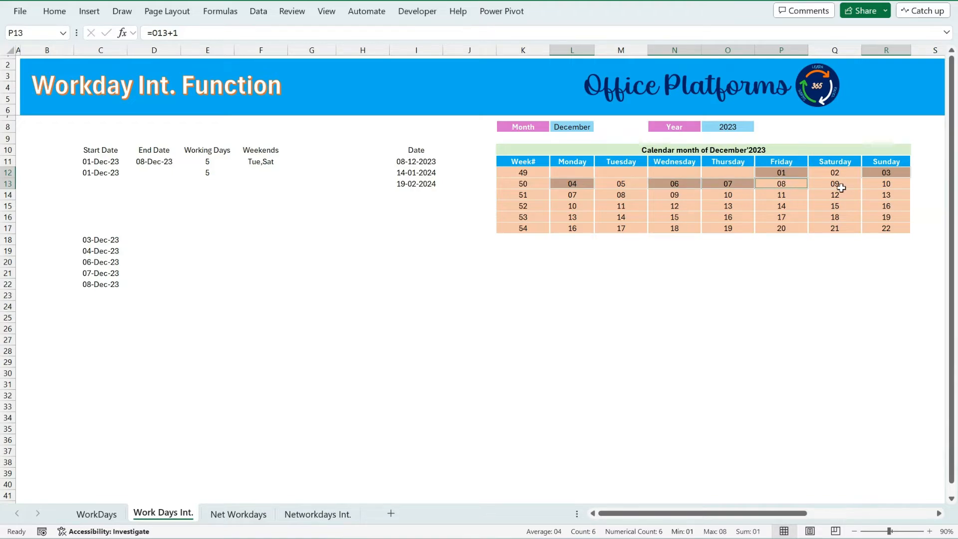
# Enter a reference to the start date C11 in the cell just above the spilled date list.
pyautogui.click(97, 239)
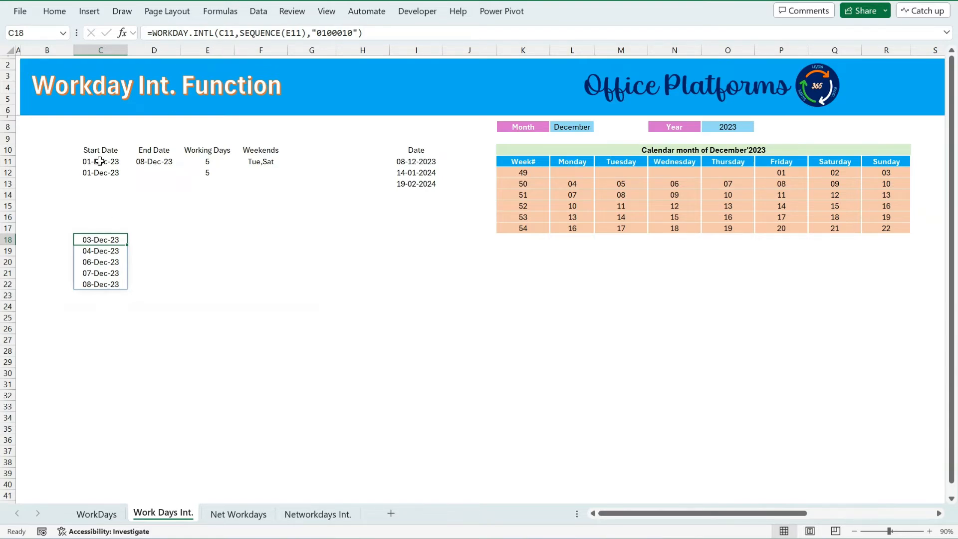
pyautogui.click(95, 231)
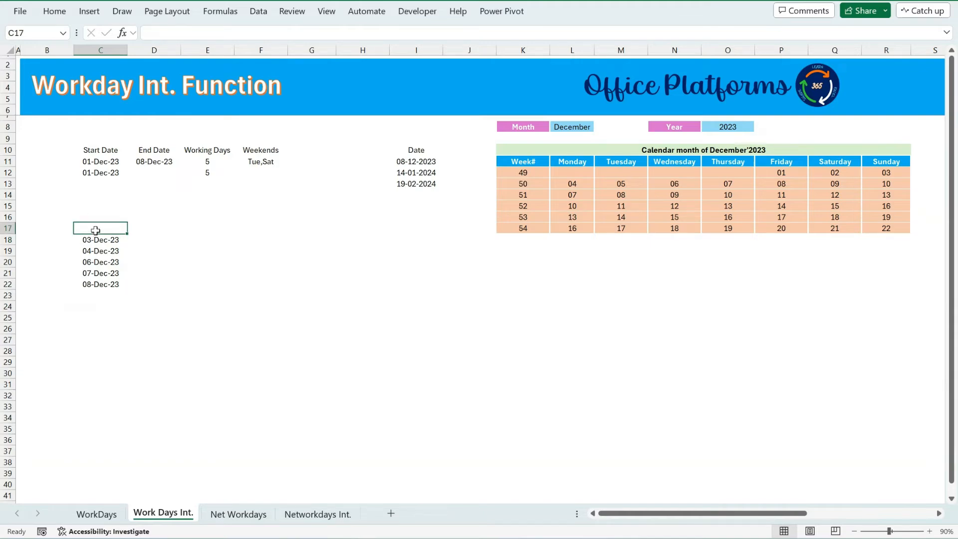
pyautogui.write('=')
pyautogui.click(107, 162)
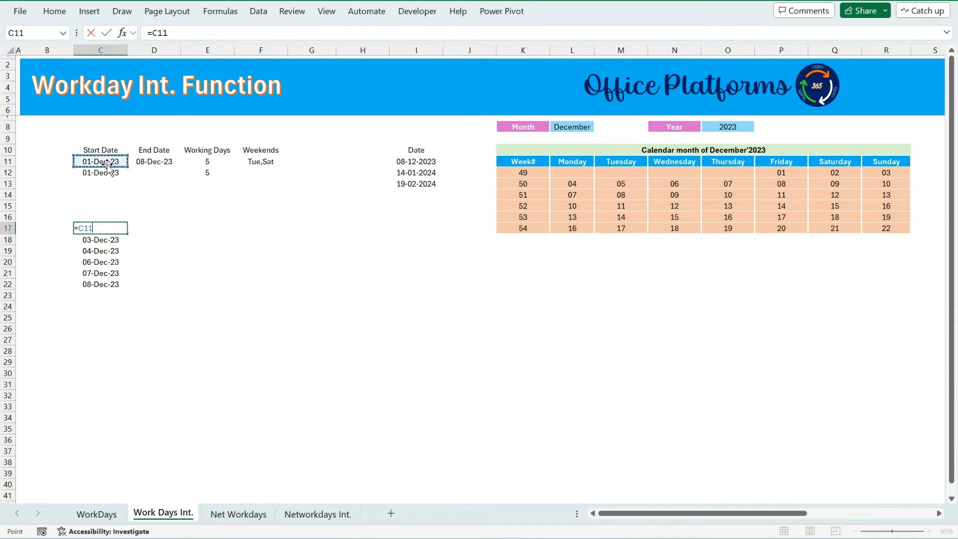
pyautogui.press('Return')
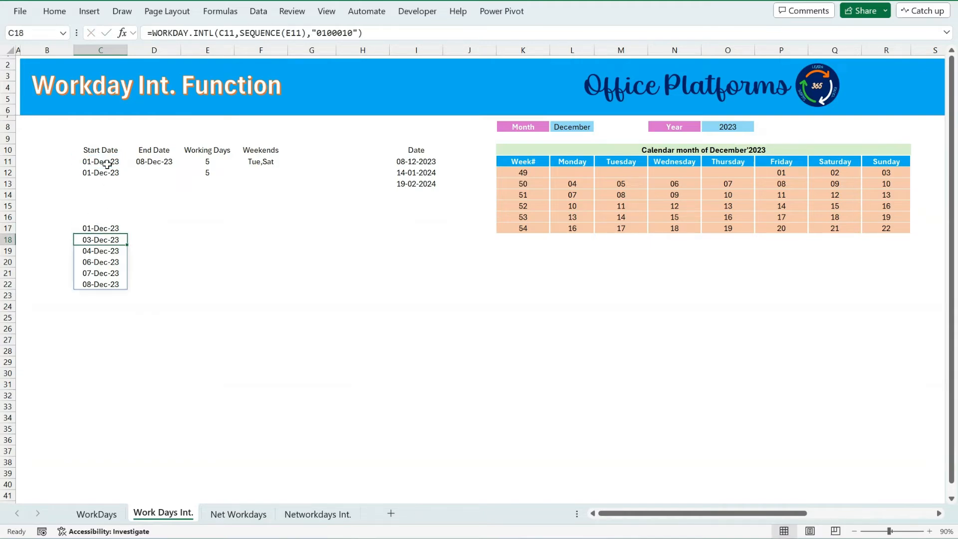
# Review the start date, working days and the spilled list of workdays together.
pyautogui.click(111, 228)
pyautogui.click(215, 161)
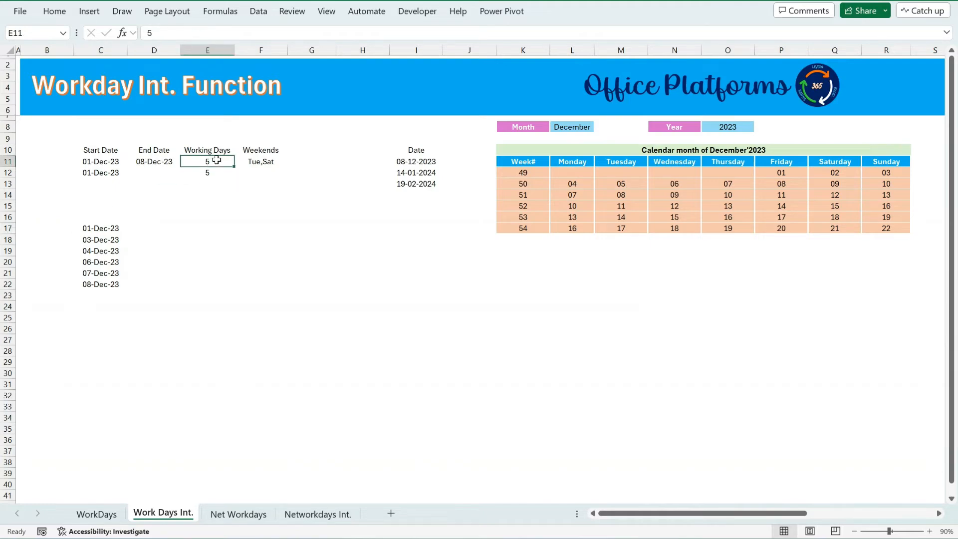
pyautogui.click(106, 242)
pyautogui.moveTo(108, 274); pyautogui.dragTo(107, 285)
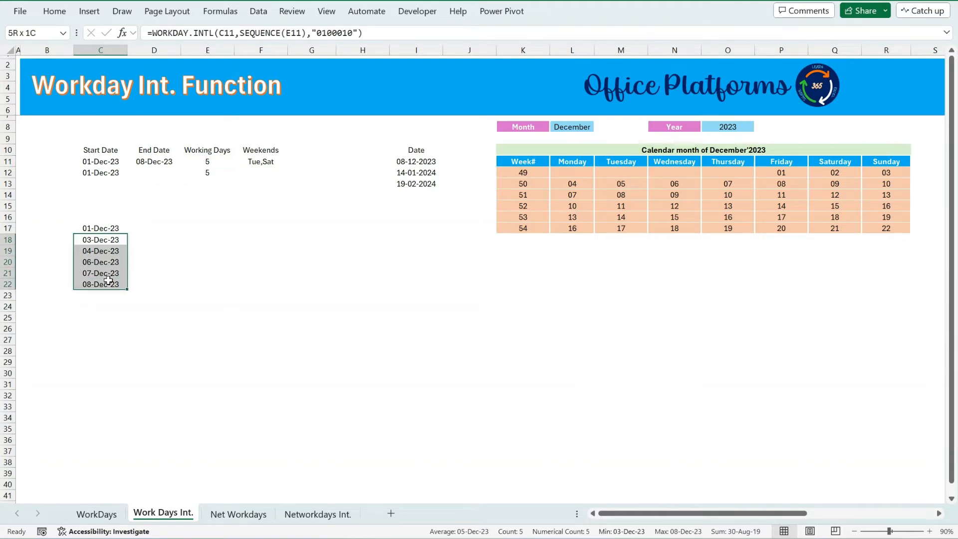
# Add the holiday dates I11:I13 as an absolute fourth argument to the WORKDAY.INTL end-date formula in D11.
pyautogui.keyDown('ctrl'); pyautogui.click(215, 161); pyautogui.keyUp('ctrl')
pyautogui.click(267, 164)
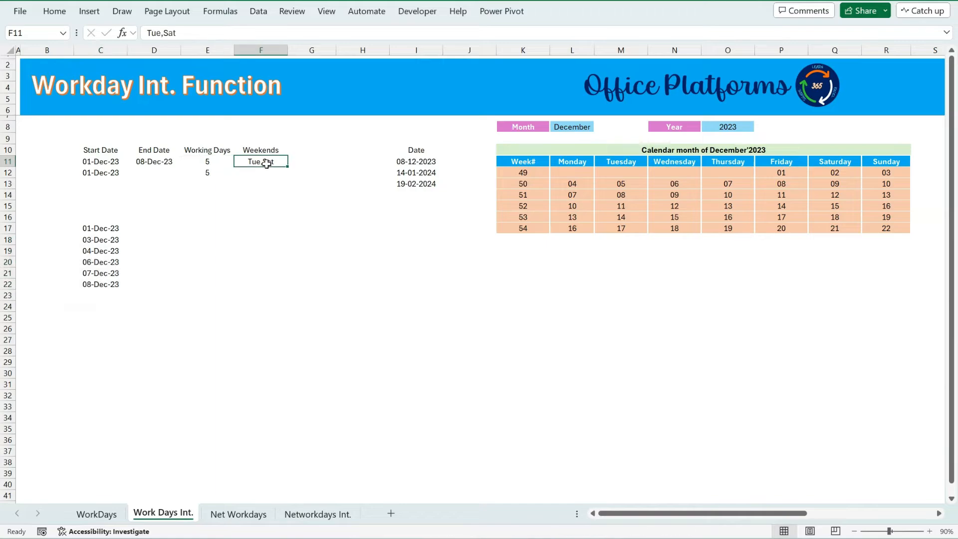
pyautogui.click(107, 242)
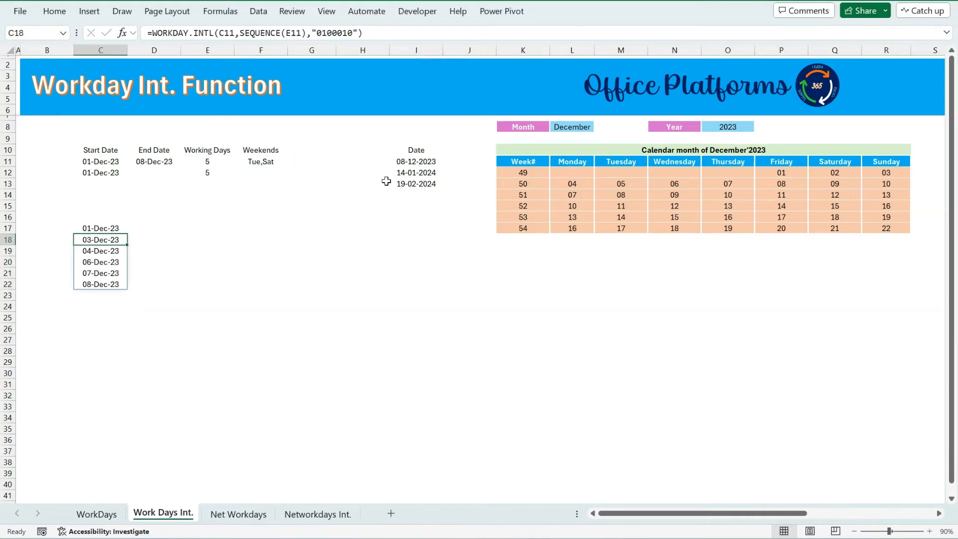
pyautogui.click(418, 162)
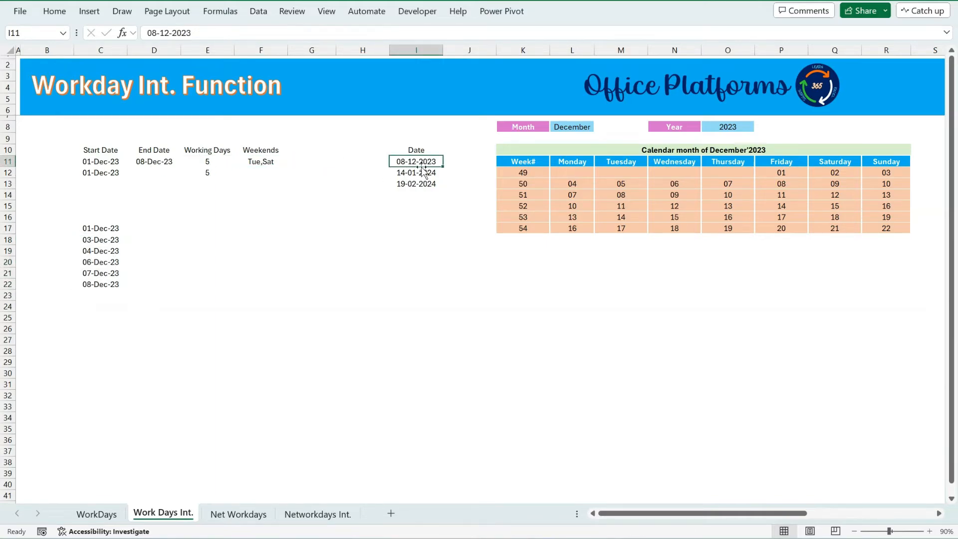
pyautogui.click(166, 166)
pyautogui.click(344, 33)
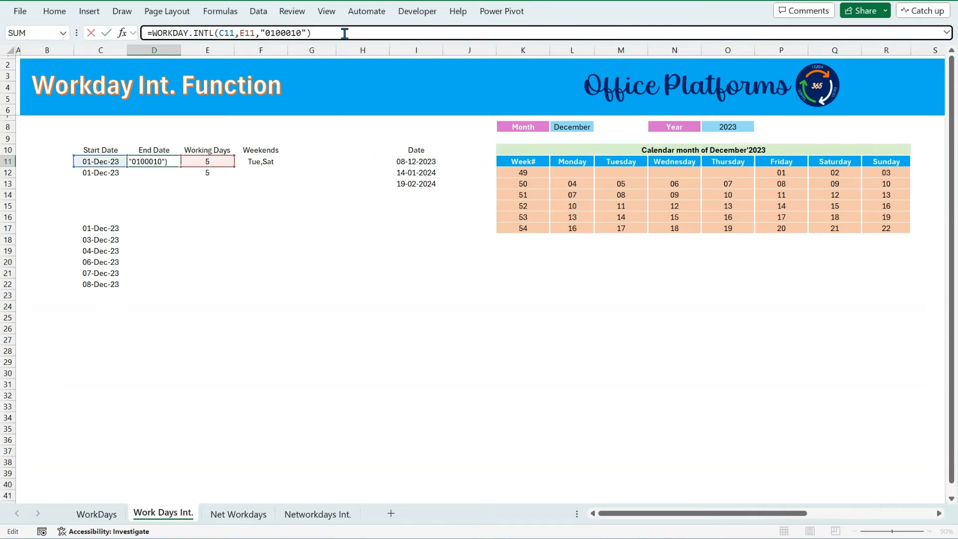
pyautogui.press('BackSpace')
pyautogui.write(',')
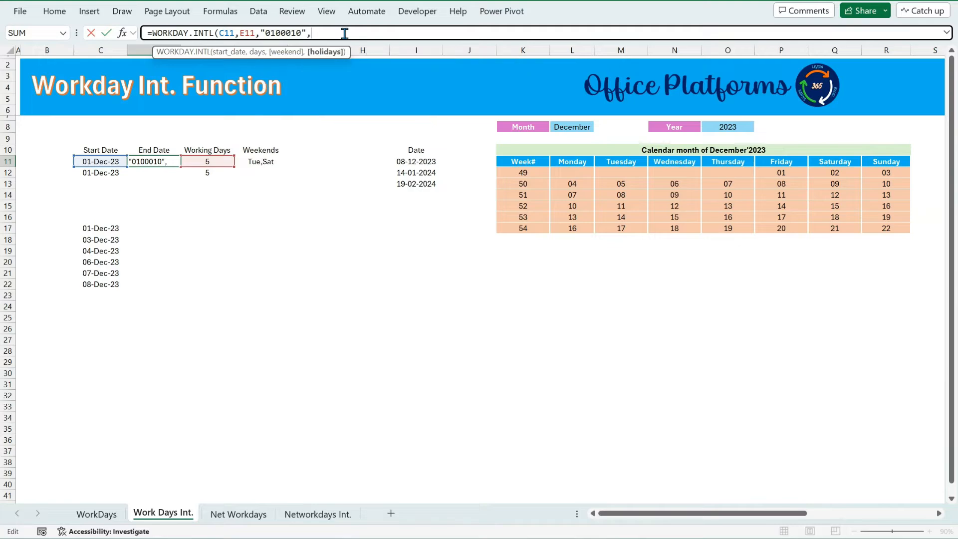
pyautogui.moveTo(416, 162); pyautogui.dragTo(415, 184)
pyautogui.press('F4')
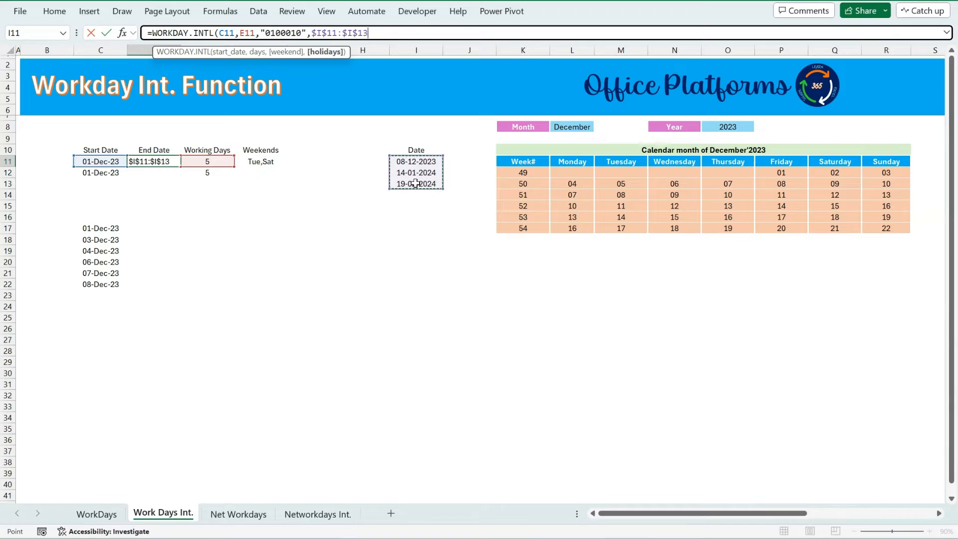
pyautogui.write(')')
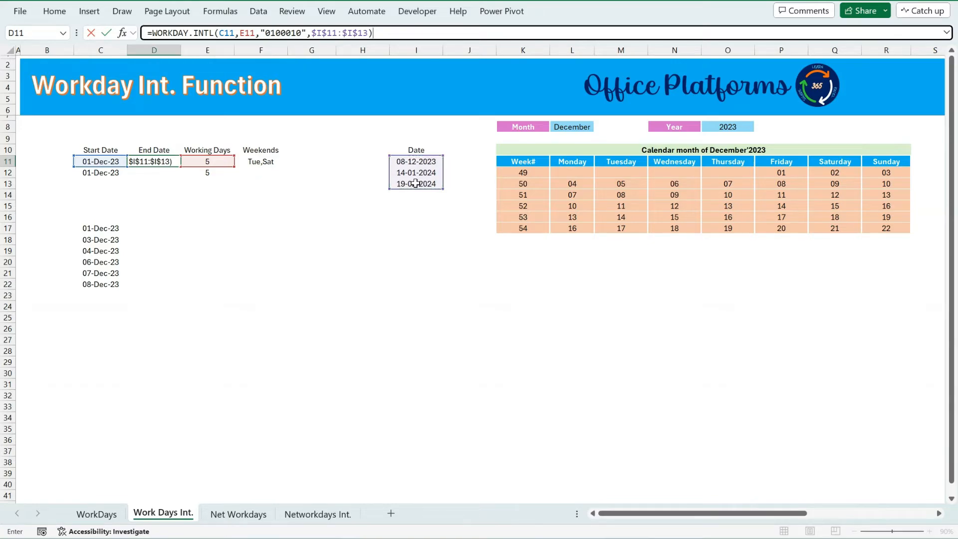
pyautogui.press('Return')
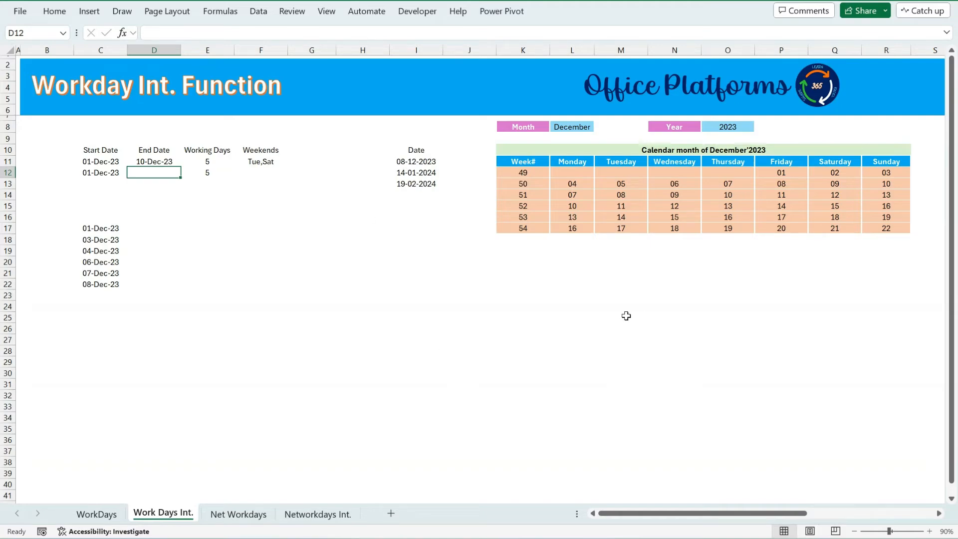
# Add the holiday range I11:I13 as the fourth argument of the SEQUENCE-based WORKDAY.INTL formula in C18.
pyautogui.click(112, 227)
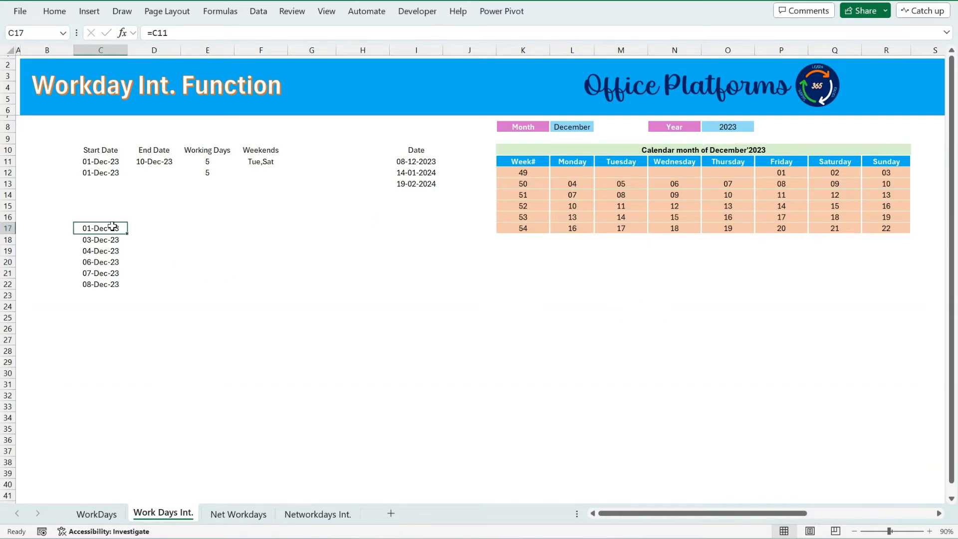
pyautogui.click(107, 241)
pyautogui.click(382, 33)
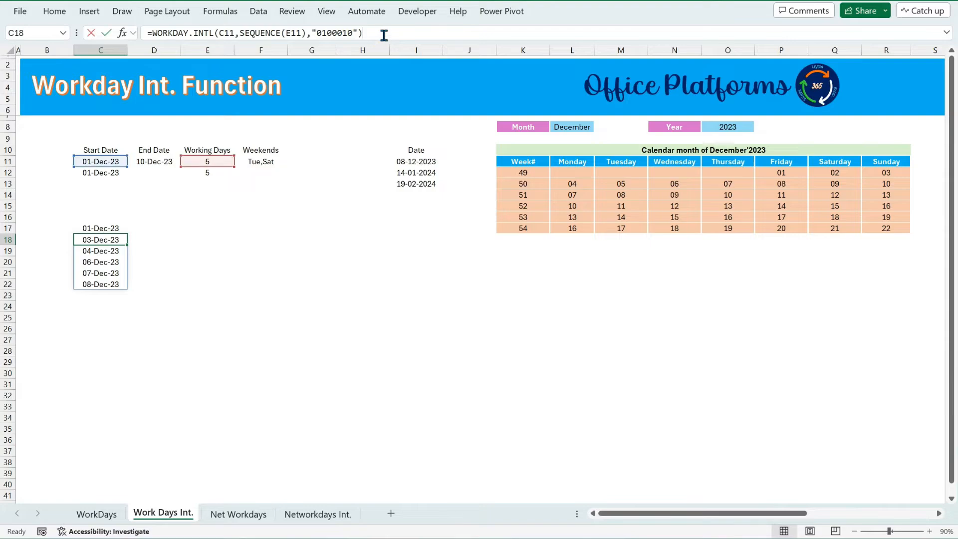
pyautogui.press('BackSpace')
pyautogui.write(',')
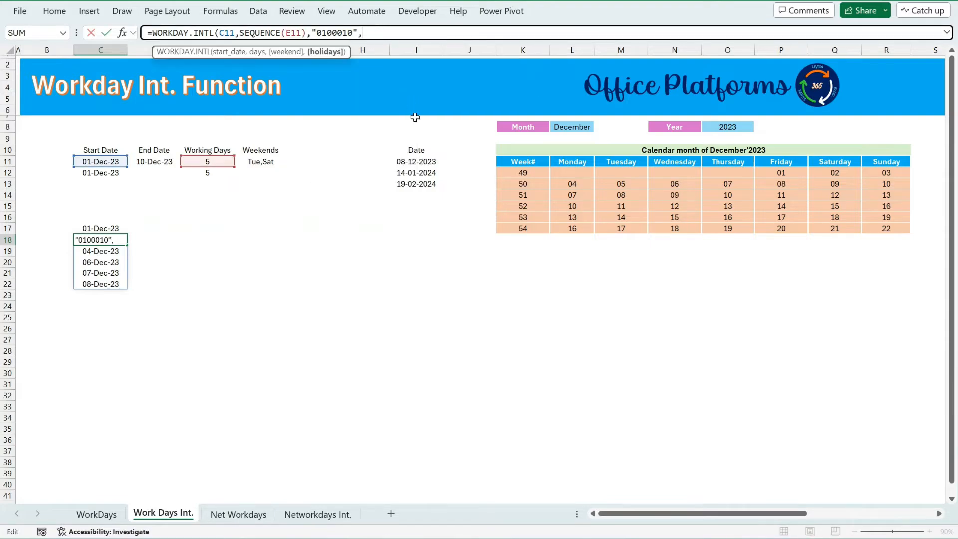
pyautogui.moveTo(425, 160); pyautogui.dragTo(428, 186)
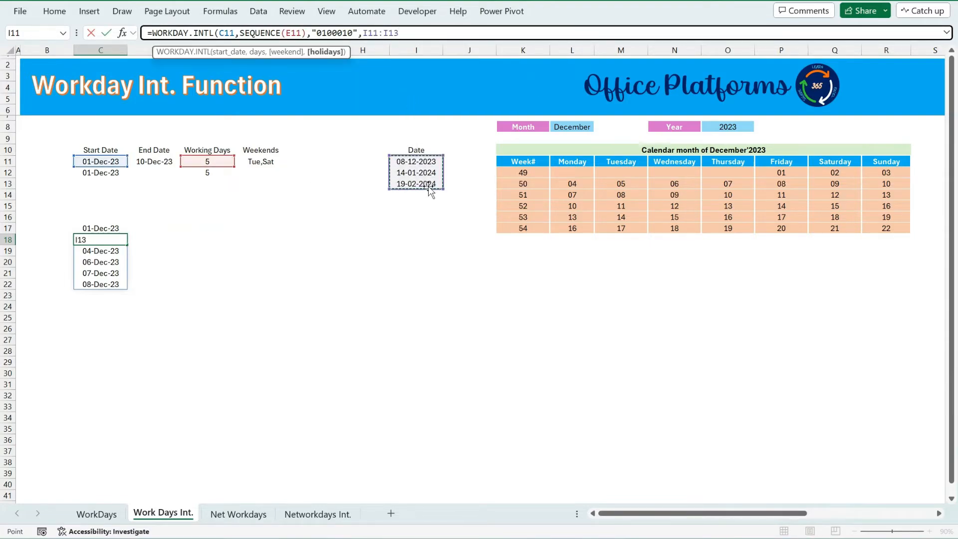
pyautogui.write(')')
pyautogui.press('Return')
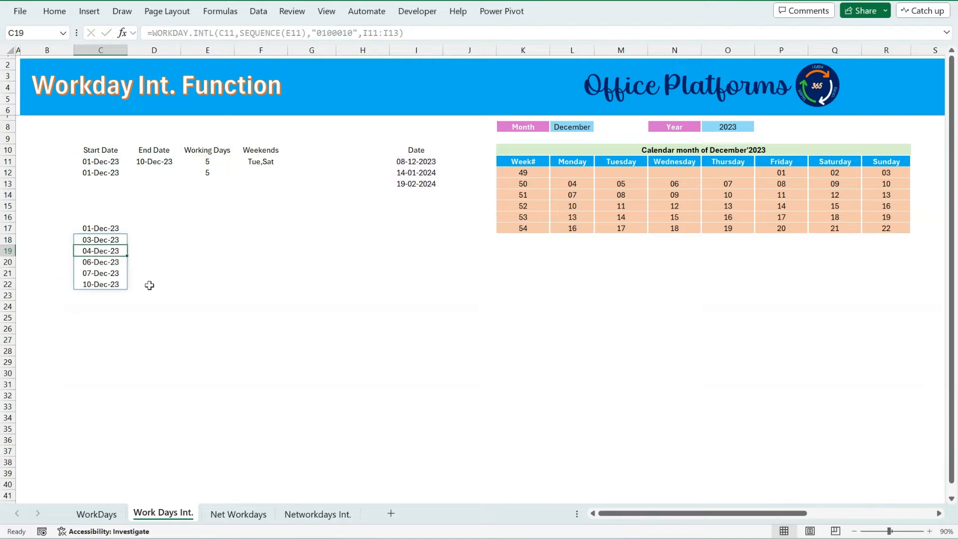
# Remove the holiday range from the WORKDAY.INTL formula in D11.
pyautogui.click(147, 171)
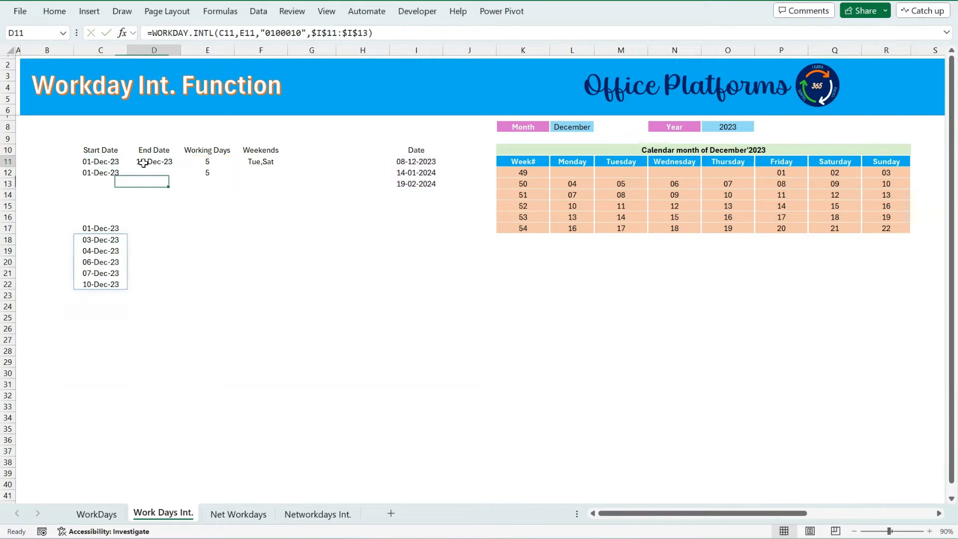
pyautogui.click(144, 162)
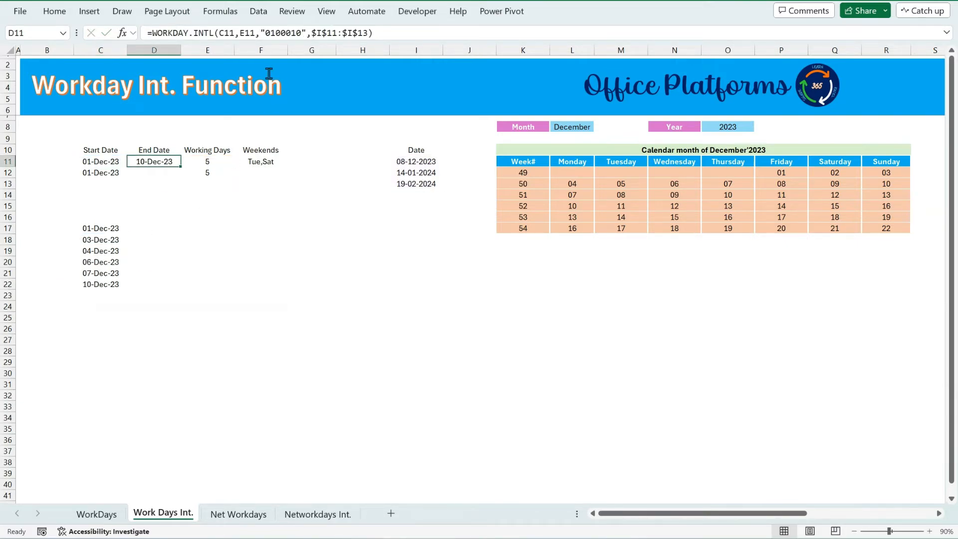
pyautogui.click(391, 33)
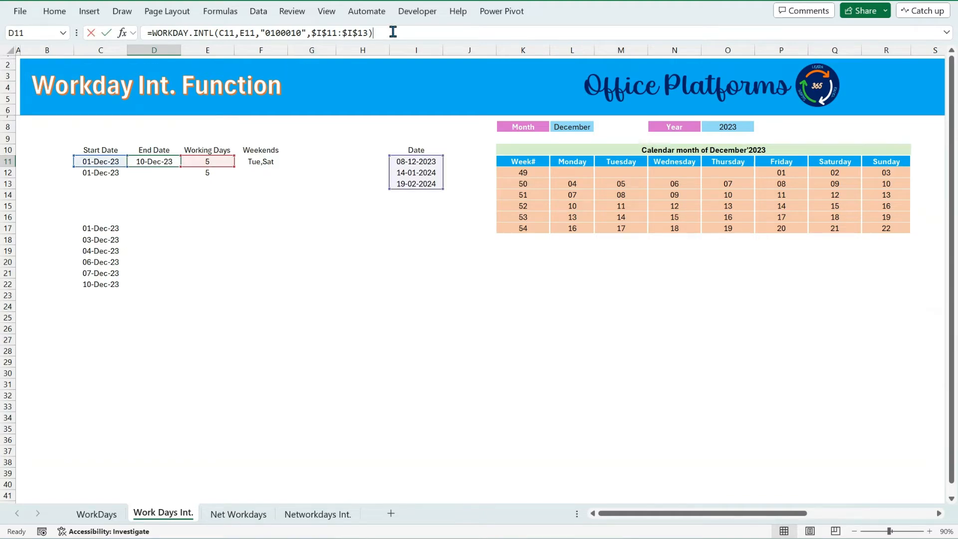
pyautogui.press('BackSpace')
pyautogui.press('BackSpace')
pyautogui.press('BackSpace')
pyautogui.press('BackSpace')
pyautogui.press('BackSpace')
pyautogui.press('BackSpace')
pyautogui.press('BackSpace')
pyautogui.press('BackSpace')
pyautogui.press('BackSpace')
pyautogui.press('BackSpace')
pyautogui.press('BackSpace')
pyautogui.press('BackSpace')
pyautogui.press('BackSpace')
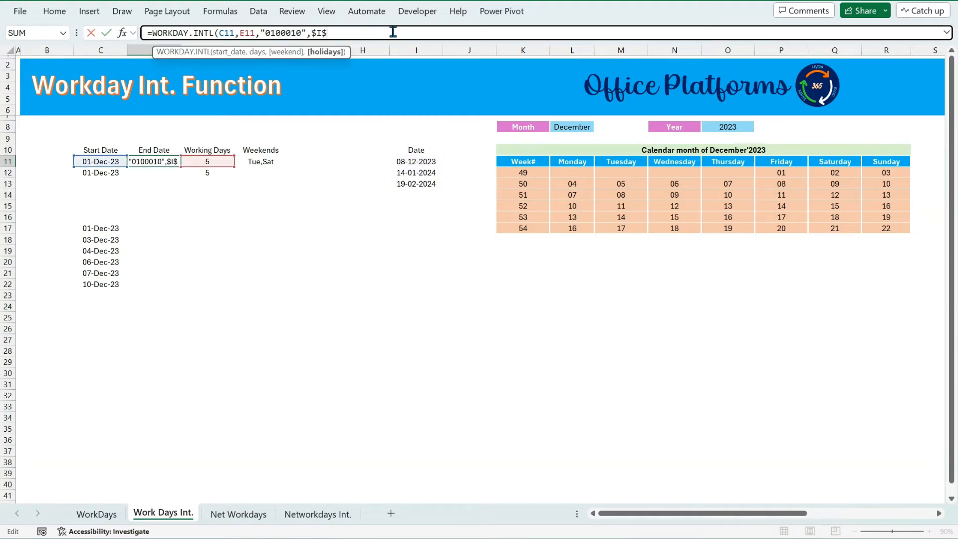
pyautogui.write(')')
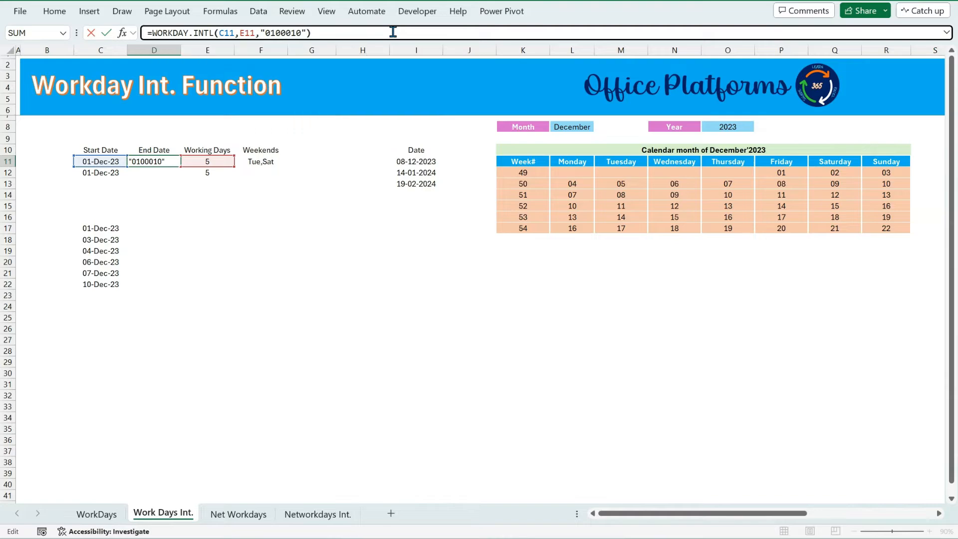
pyautogui.press('Return')
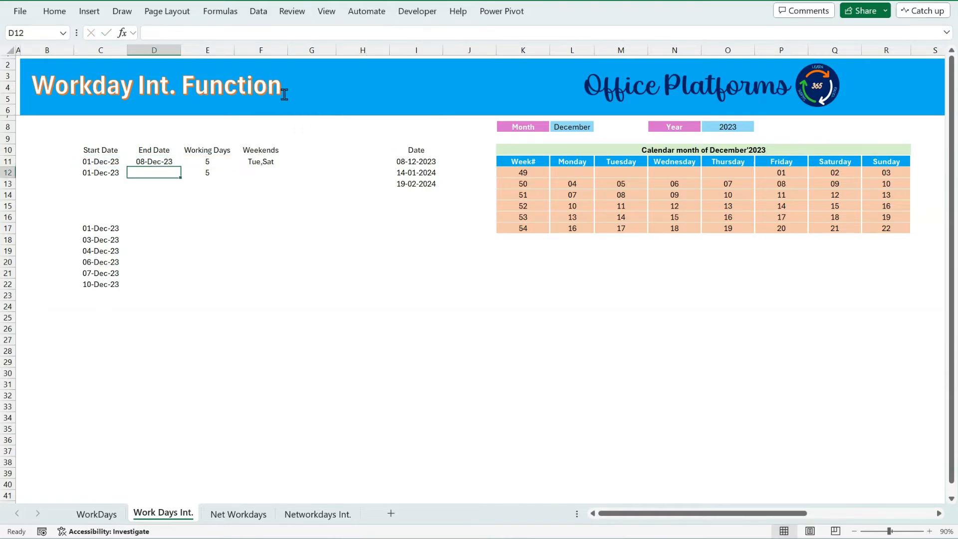
# Fill the D11 formula down into D12 and add the holiday range I11:I13 as its fourth argument.
pyautogui.hotkey('ctrl', 'd')
pyautogui.press('F2')
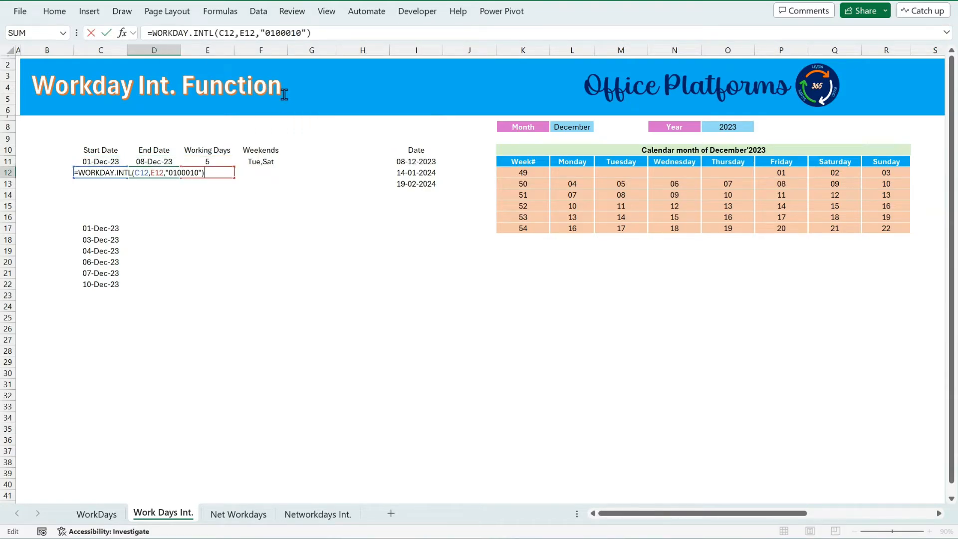
pyautogui.click(327, 34)
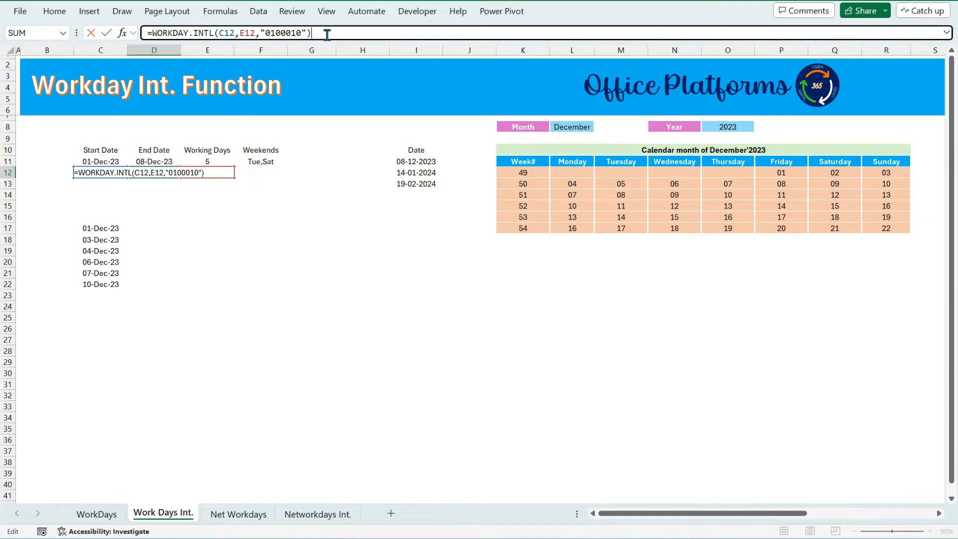
pyautogui.press('BackSpace')
pyautogui.write(',')
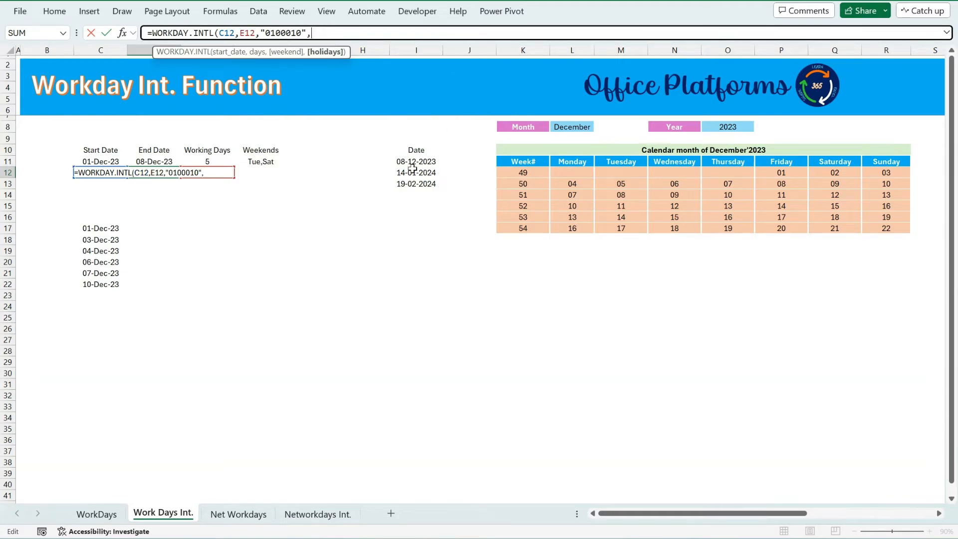
pyautogui.moveTo(415, 163); pyautogui.dragTo(417, 186)
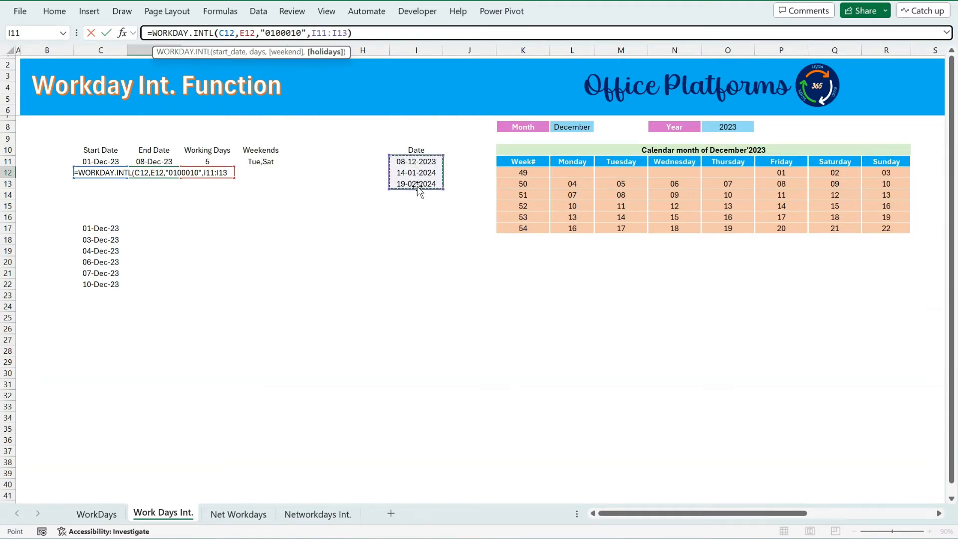
pyautogui.hotkey('ctrl', 'Return')
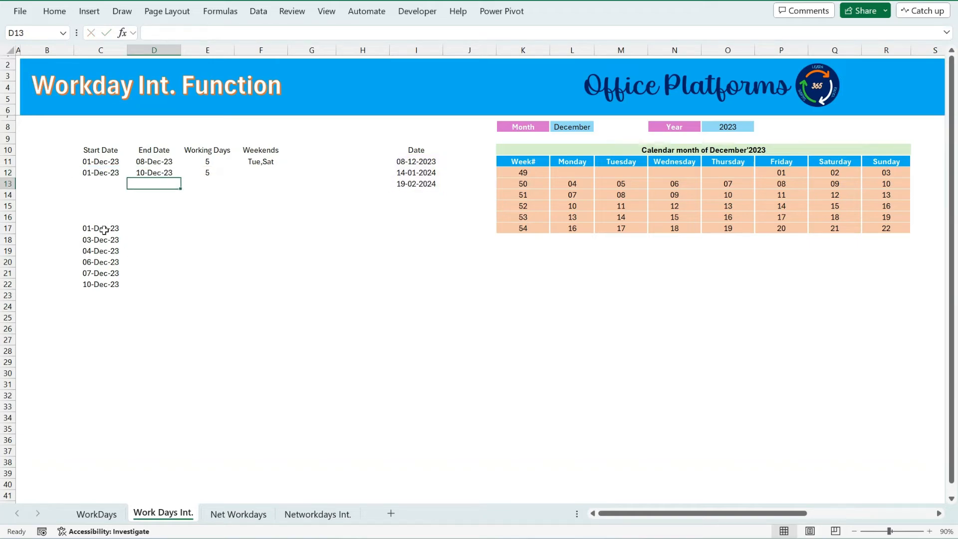
# Compare the start and end dates in rows 11 and 12 against the calendar days of weeks 49 and 50.
pyautogui.click(104, 230)
pyautogui.click(108, 174)
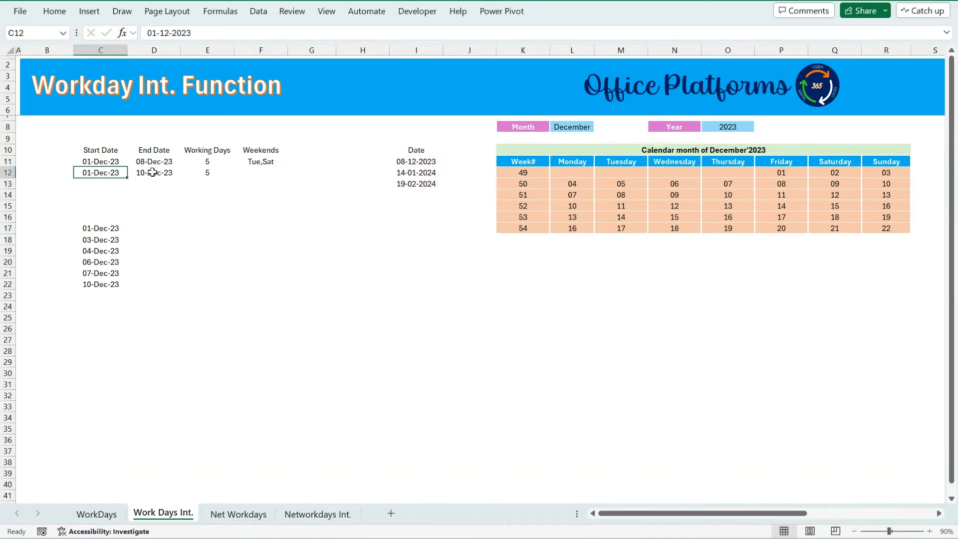
pyautogui.click(153, 172)
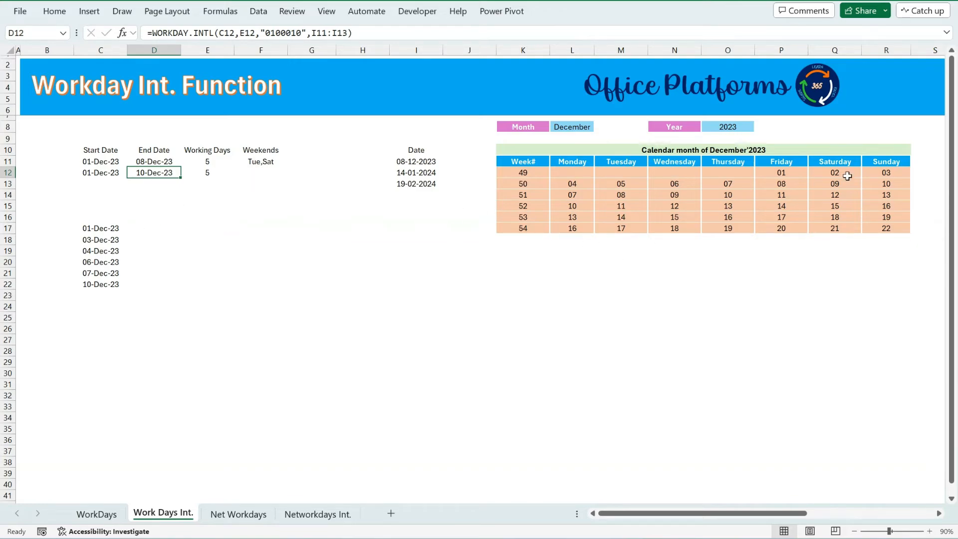
pyautogui.click(886, 172)
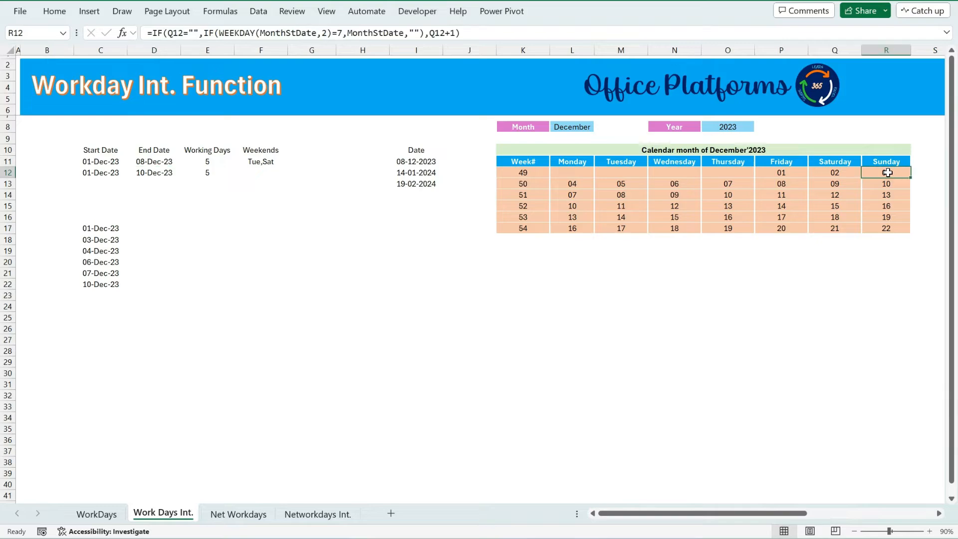
pyautogui.keyDown('ctrl'); pyautogui.click(583, 188); pyautogui.keyUp('ctrl')
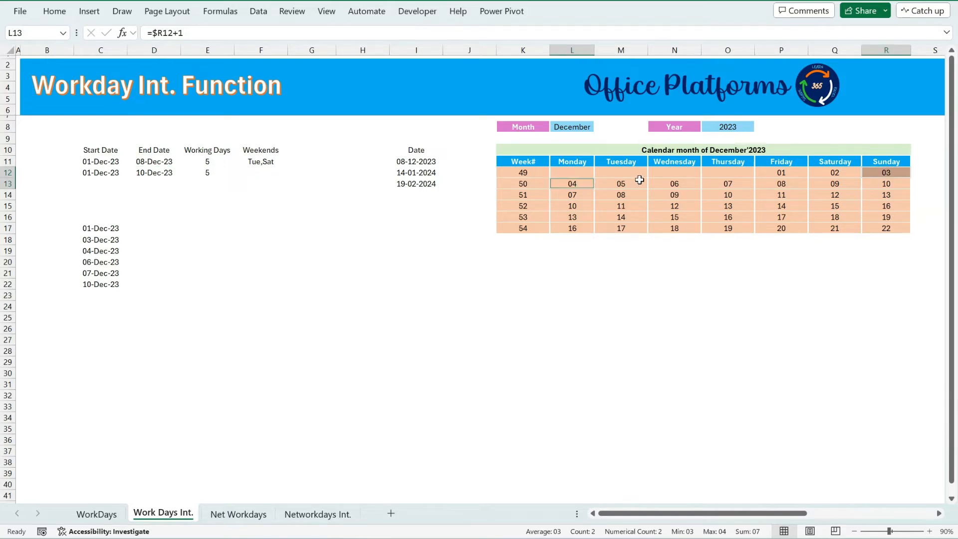
pyautogui.keyDown('ctrl'); pyautogui.click(682, 183); pyautogui.keyUp('ctrl')
pyautogui.keyDown('ctrl'); pyautogui.click(724, 183); pyautogui.keyUp('ctrl')
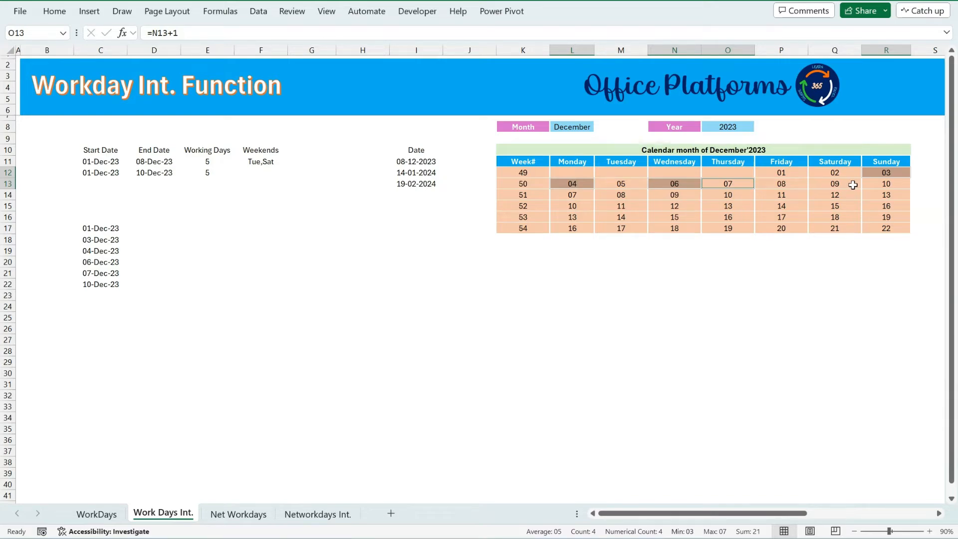
pyautogui.keyDown('ctrl'); pyautogui.click(885, 183); pyautogui.keyUp('ctrl')
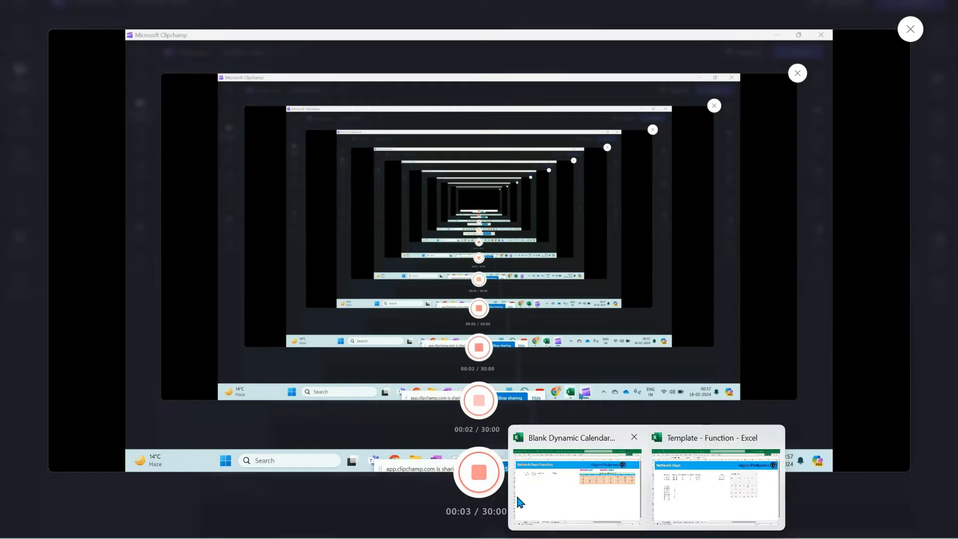
# Enter a NETWORKDAYS formula in E11 counting working days between start date C11 and end date D11.
pyautogui.click(516, 497)
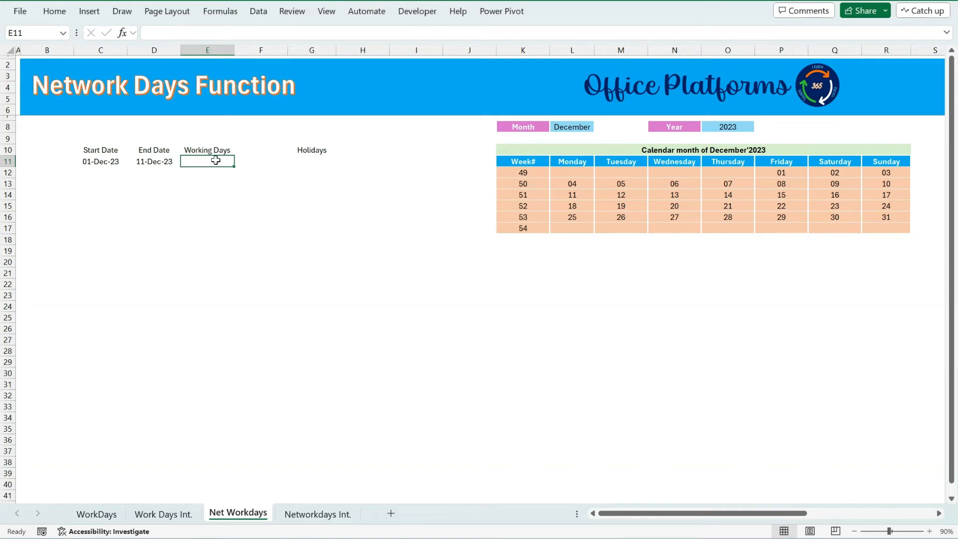
pyautogui.click(214, 31)
pyautogui.write('=met')
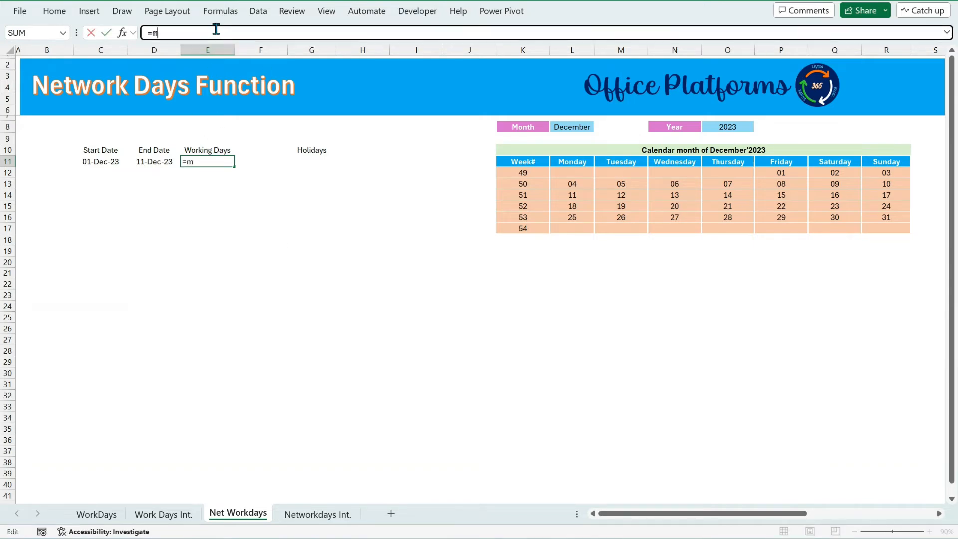
pyautogui.press('BackSpace')
pyautogui.press('BackSpace')
pyautogui.press('BackSpace')
pyautogui.write('net')
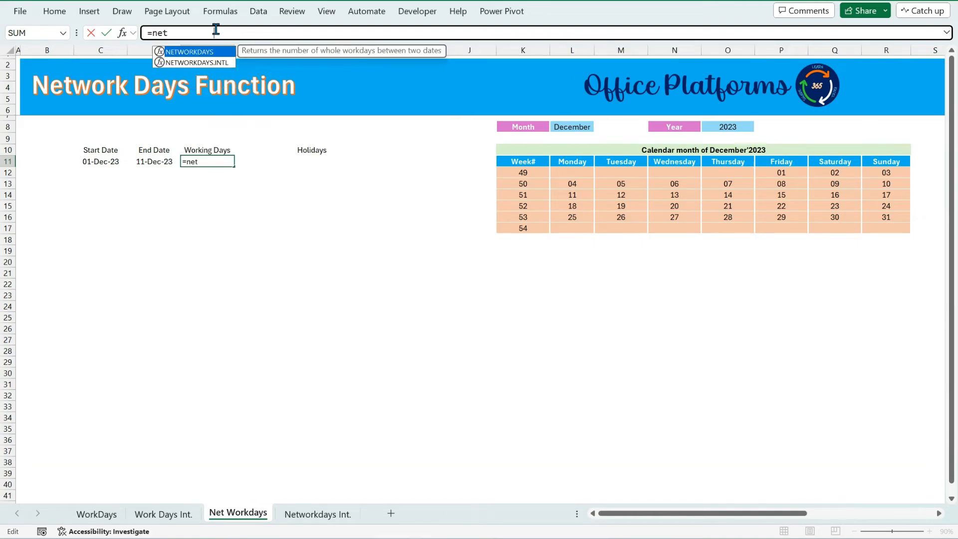
pyautogui.press('Tab')
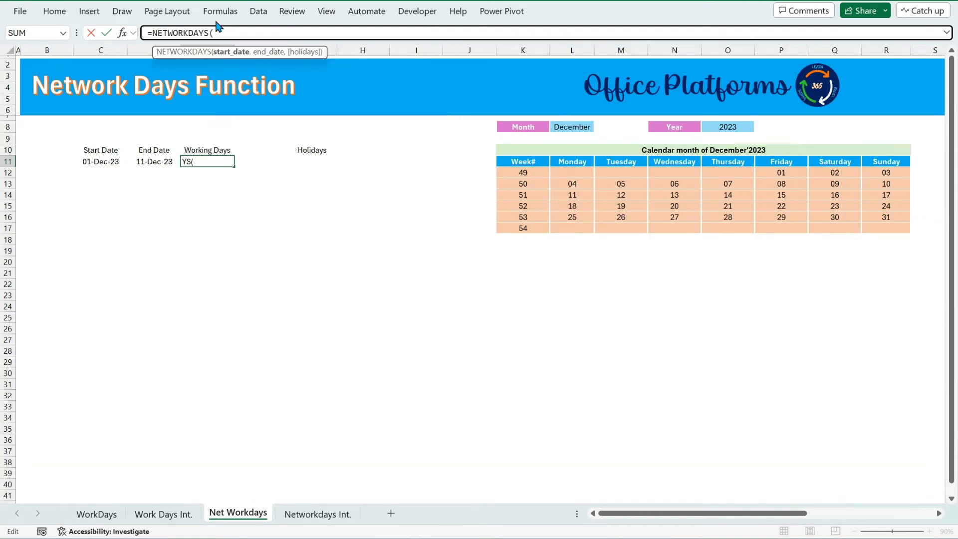
pyautogui.click(111, 162)
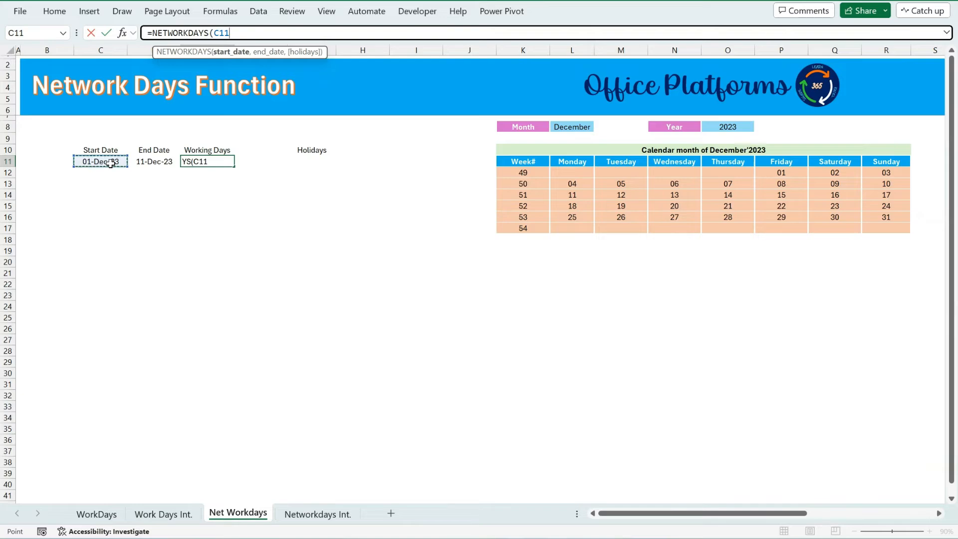
pyautogui.write(',')
pyautogui.click(156, 162)
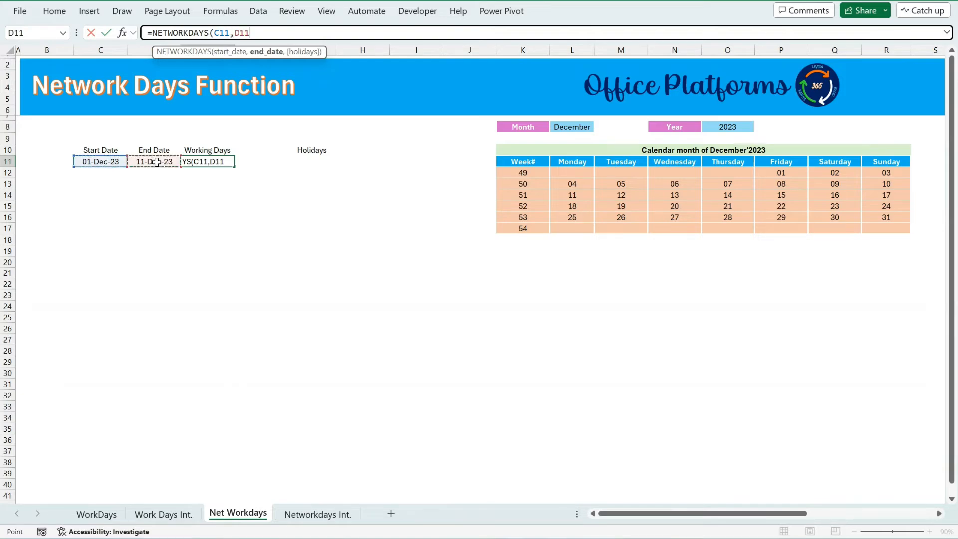
pyautogui.write(')')
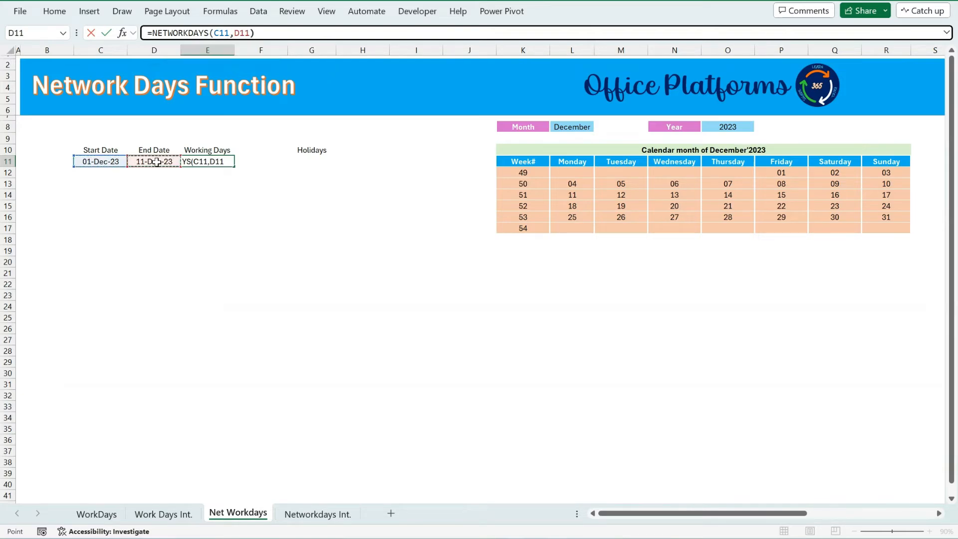
pyautogui.press('BackSpace')
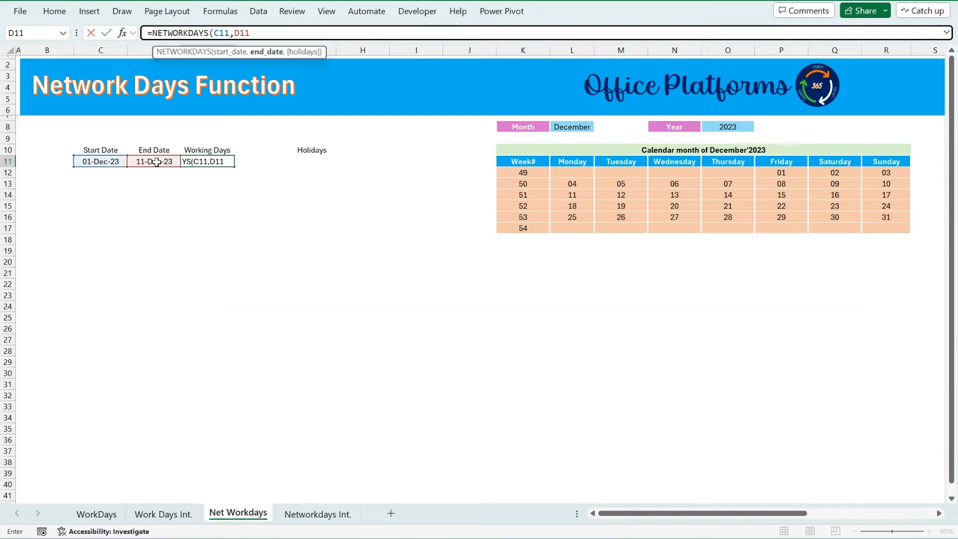
pyautogui.write(')')
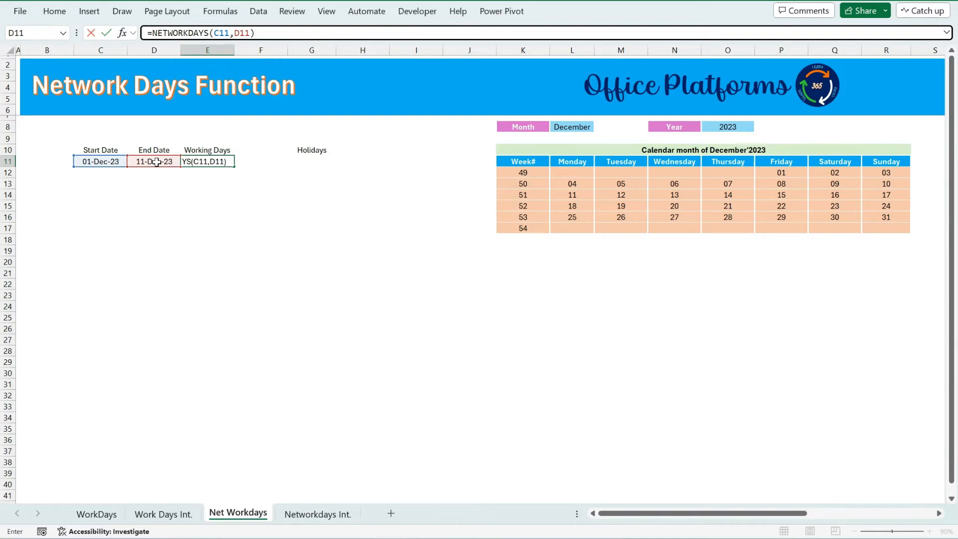
pyautogui.press('Return')
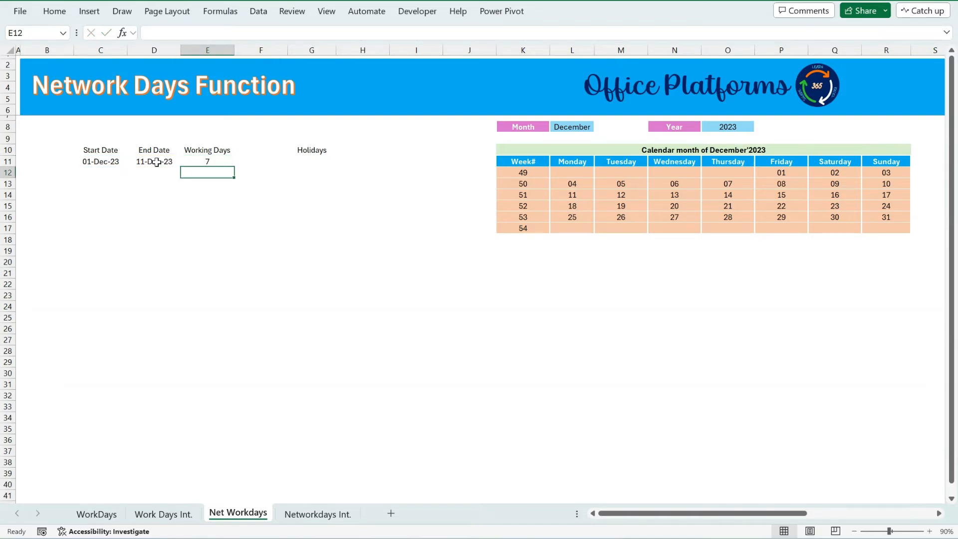
# Check the weekdays from 1 to 11 December on the calendar against the working-day count.
pyautogui.click(218, 165)
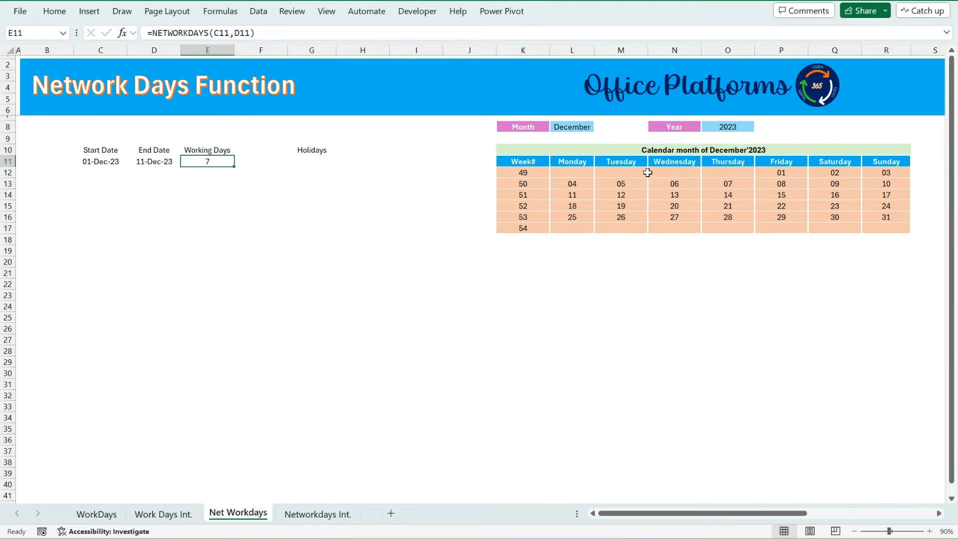
pyautogui.click(788, 172)
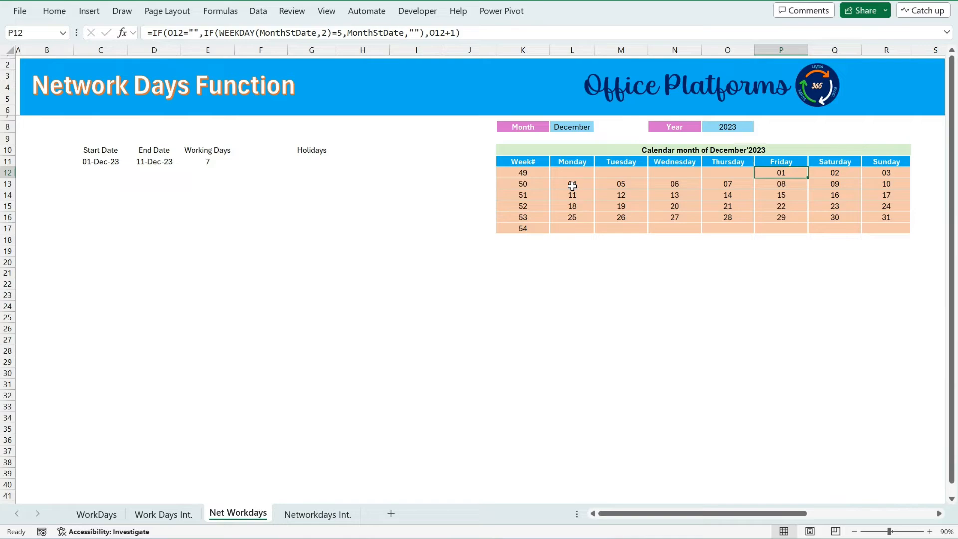
pyautogui.moveTo(572, 185); pyautogui.dragTo(764, 183)
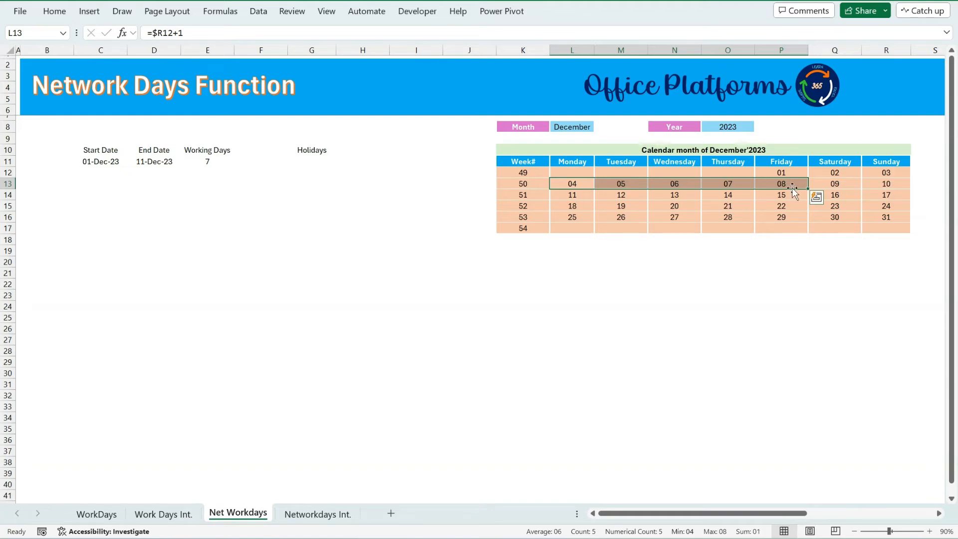
pyautogui.click(576, 195)
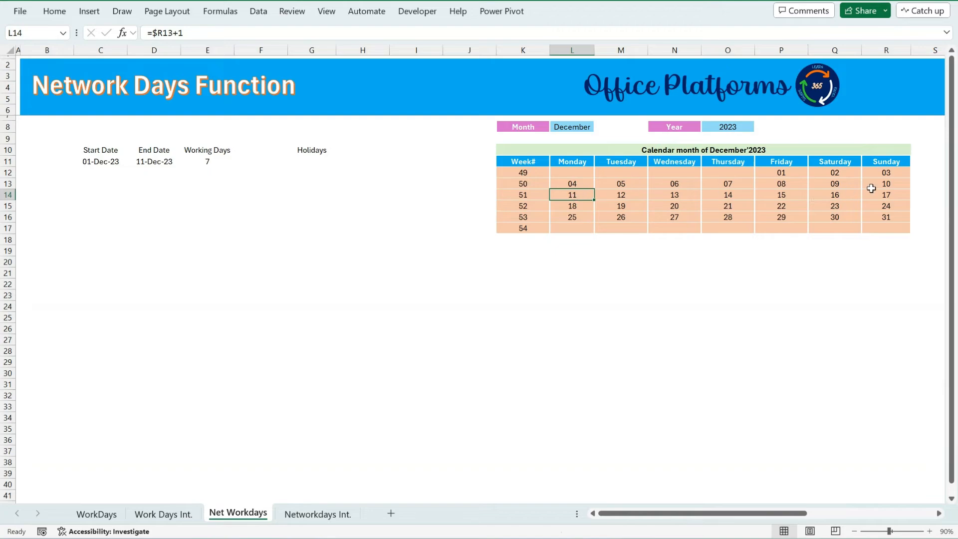
pyautogui.click(776, 175)
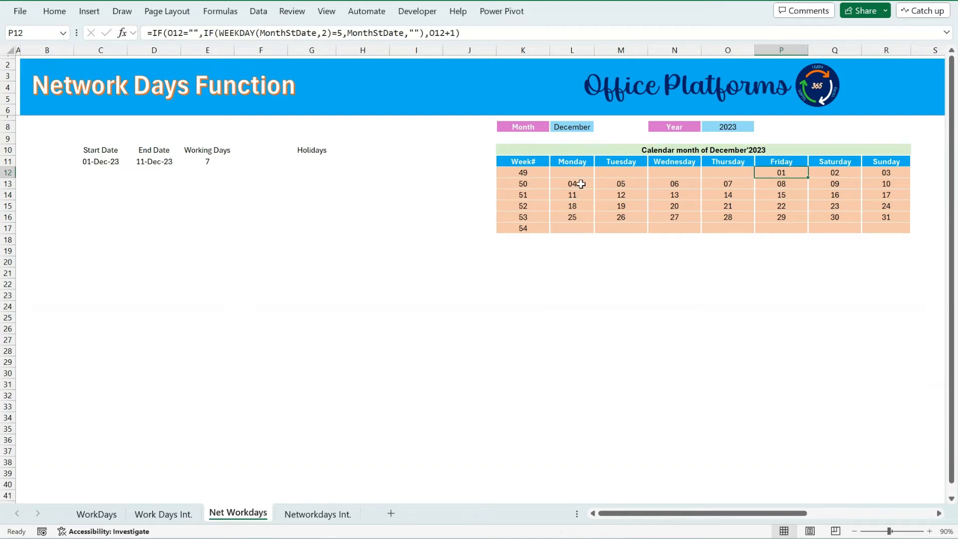
pyautogui.keyDown('ctrl'); pyautogui.moveTo(573, 184); pyautogui.dragTo(777, 187); pyautogui.keyUp('ctrl')
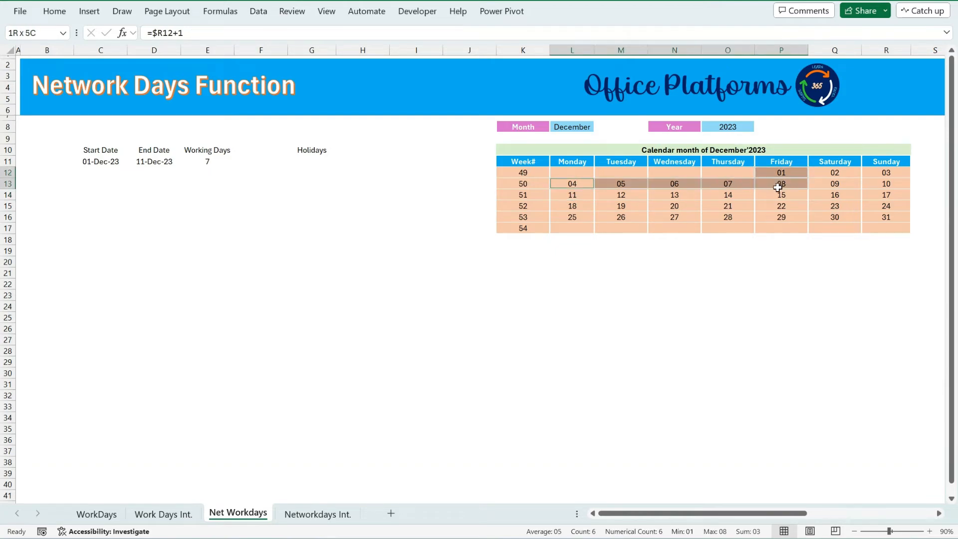
pyautogui.keyDown('ctrl'); pyautogui.click(577, 194); pyautogui.keyUp('ctrl')
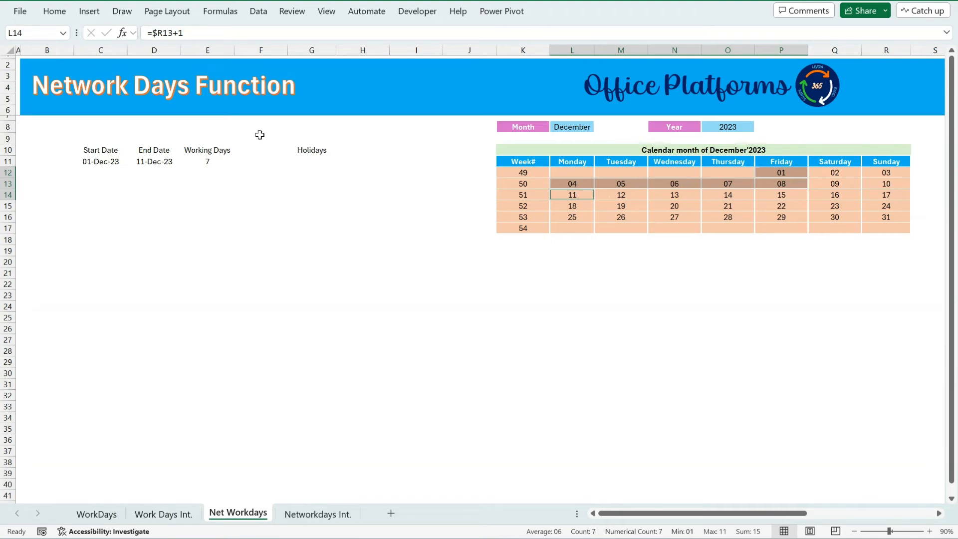
# Change the end date in D11 to 12-12-2023.
pyautogui.click(151, 159)
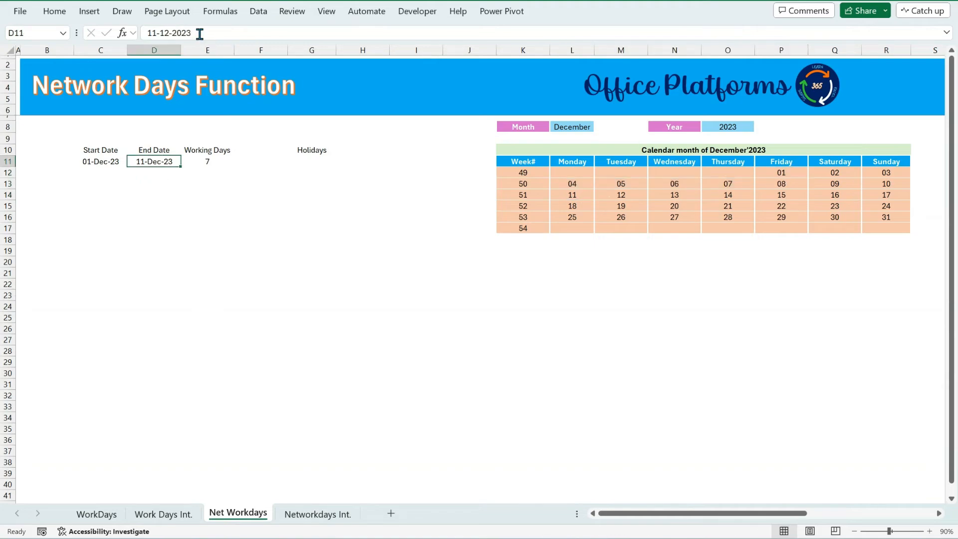
pyautogui.click(159, 33)
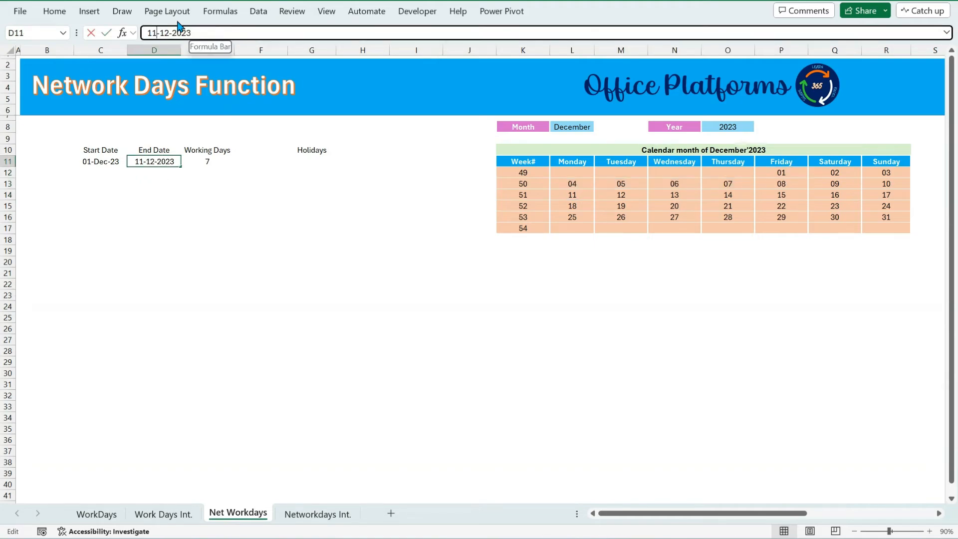
pyautogui.press('BackSpace')
pyautogui.write('2')
pyautogui.press('Return')
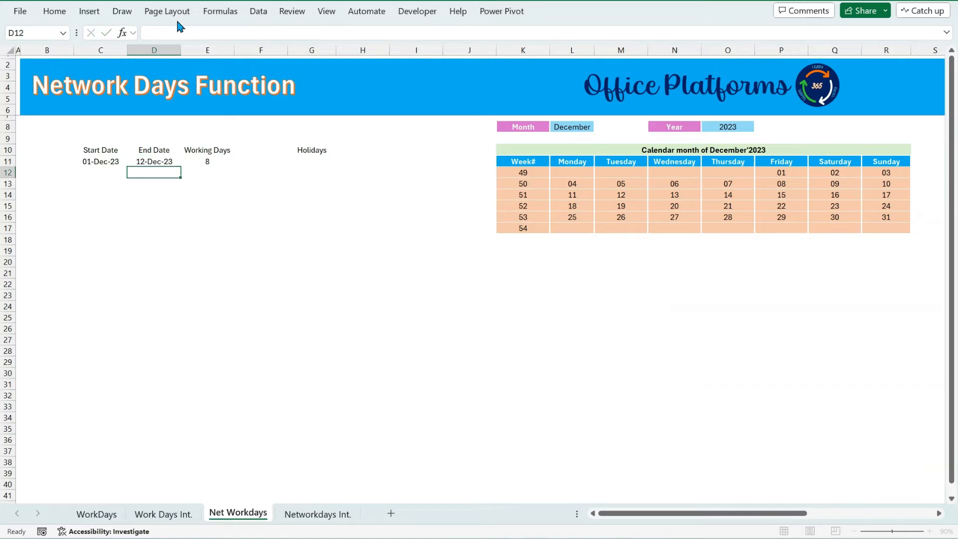
# Change the end date in D11 to 21-12-2023.
pyautogui.click(206, 161)
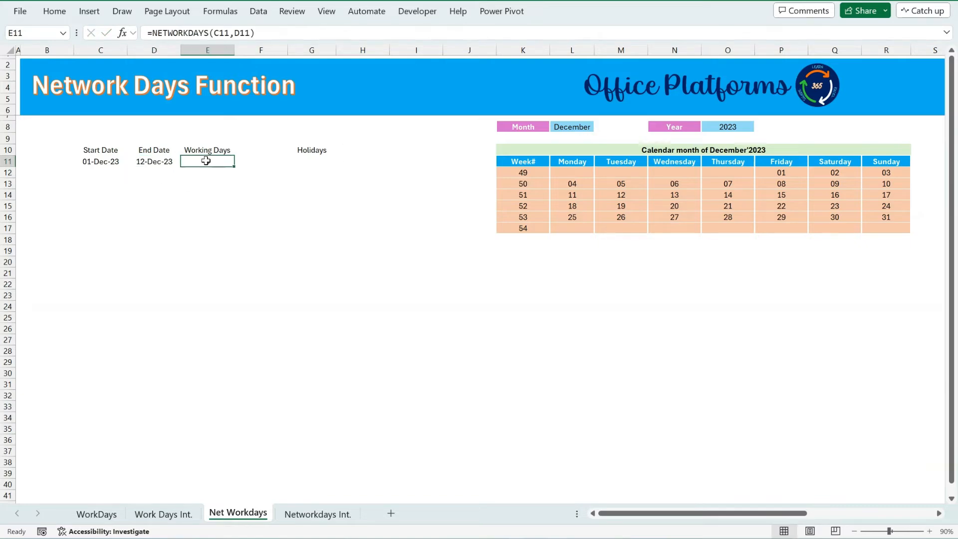
pyautogui.click(158, 160)
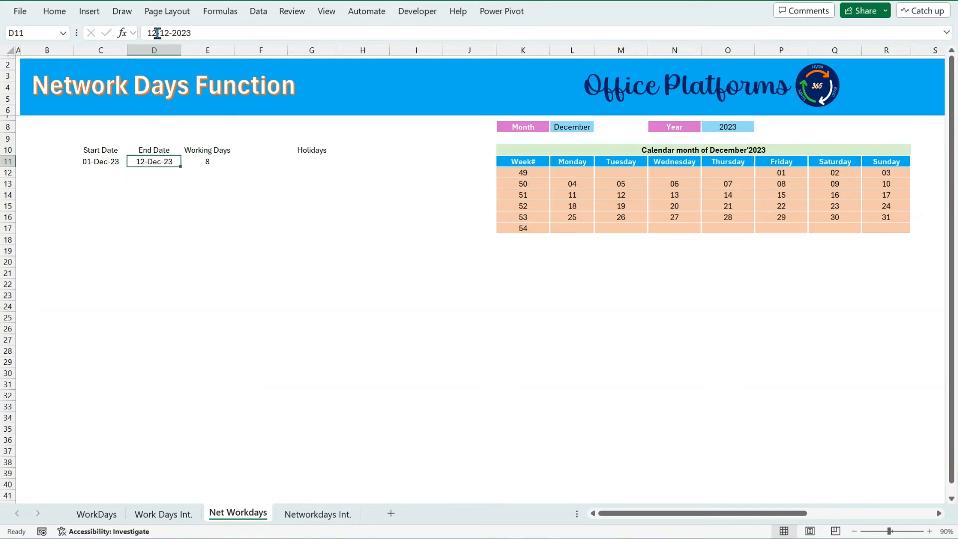
pyautogui.click(166, 31)
pyautogui.press('BackSpace')
pyautogui.press('BackSpace')
pyautogui.write('3')
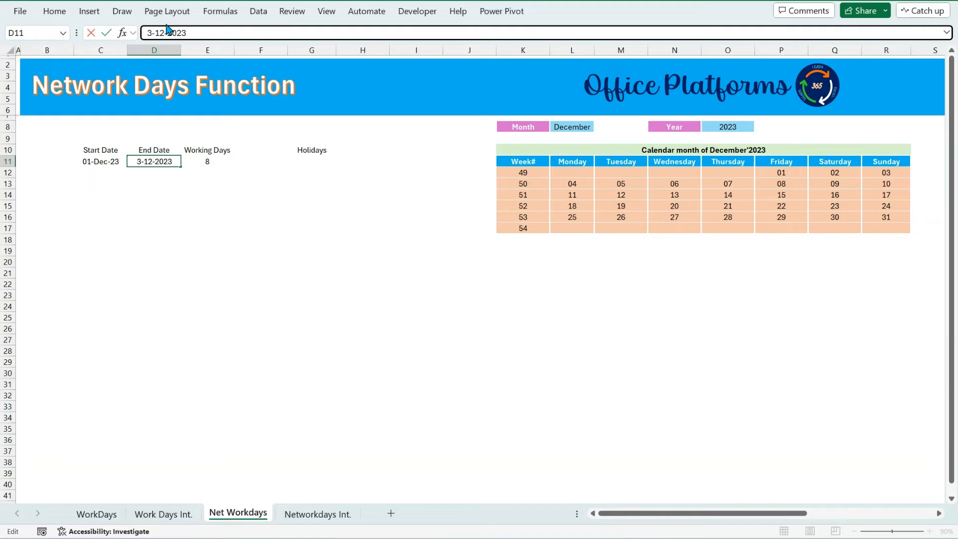
pyautogui.press('BackSpace')
pyautogui.write('21')
pyautogui.press('Return')
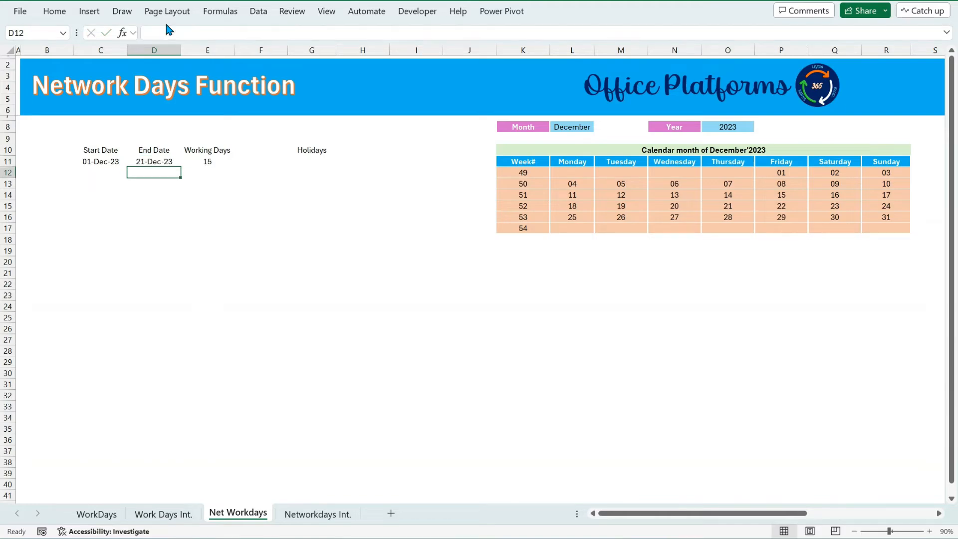
# Check the weekdays from 1 to 21 December on the calendar against the working-day count.
pyautogui.click(205, 165)
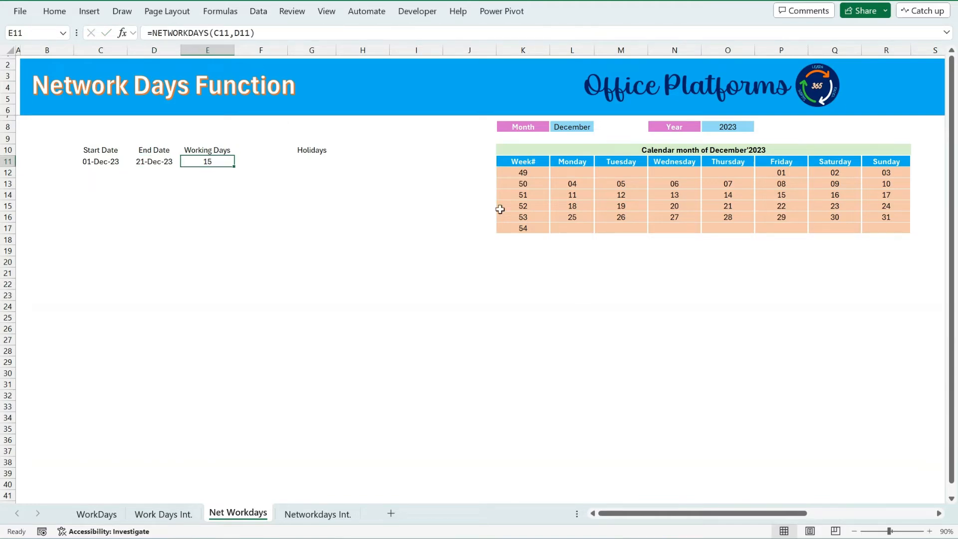
pyautogui.moveTo(573, 184); pyautogui.dragTo(781, 184)
pyautogui.moveTo(578, 195); pyautogui.dragTo(781, 195)
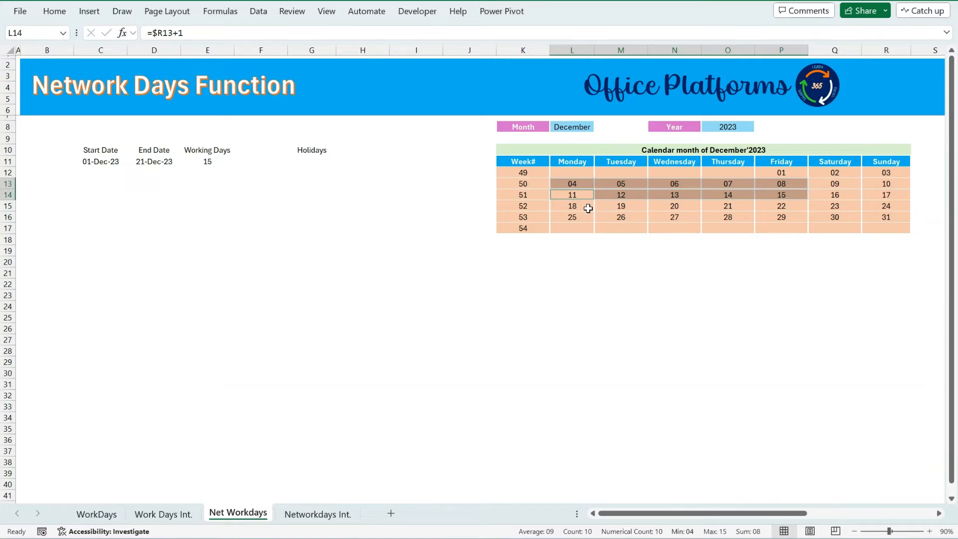
pyautogui.moveTo(573, 208); pyautogui.dragTo(726, 208)
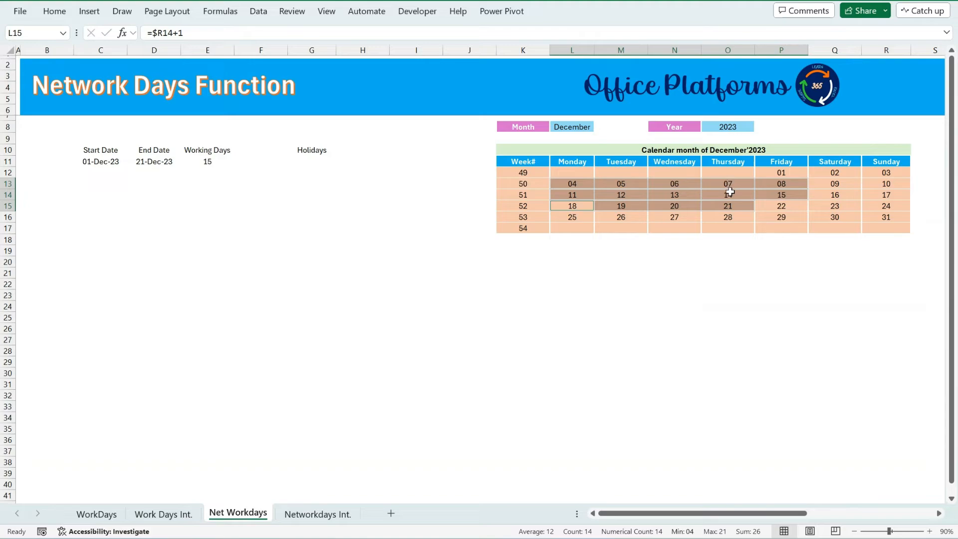
pyautogui.keyDown('ctrl'); pyautogui.click(781, 171); pyautogui.keyUp('ctrl')
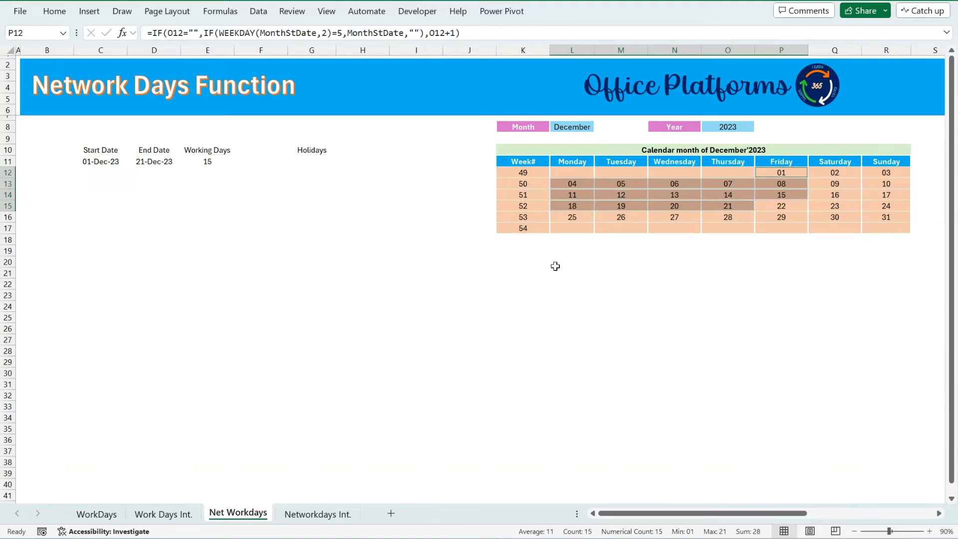
# Copy the holiday dates I11:I13 from the Work Days Int. sheet into G11:G13 under Holidays.
pyautogui.click(313, 161)
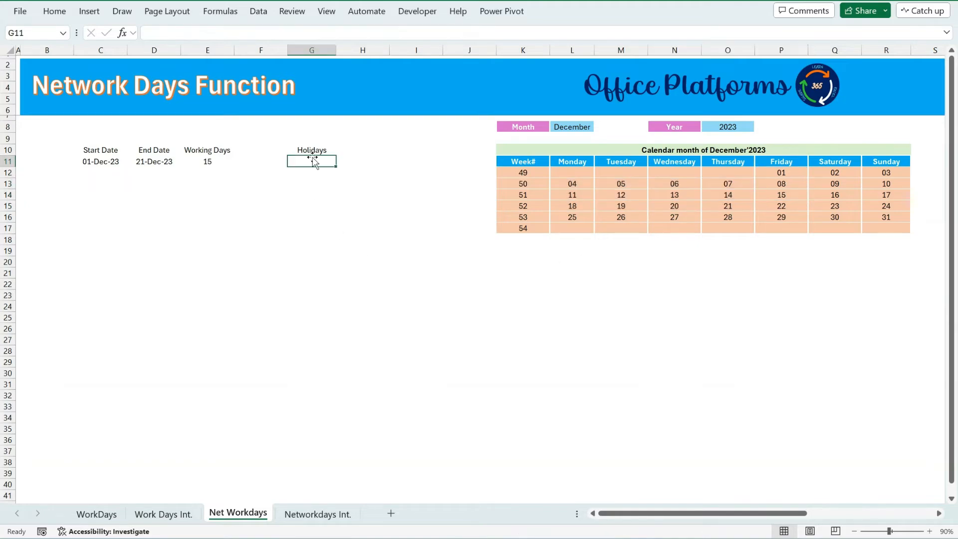
pyautogui.click(170, 514)
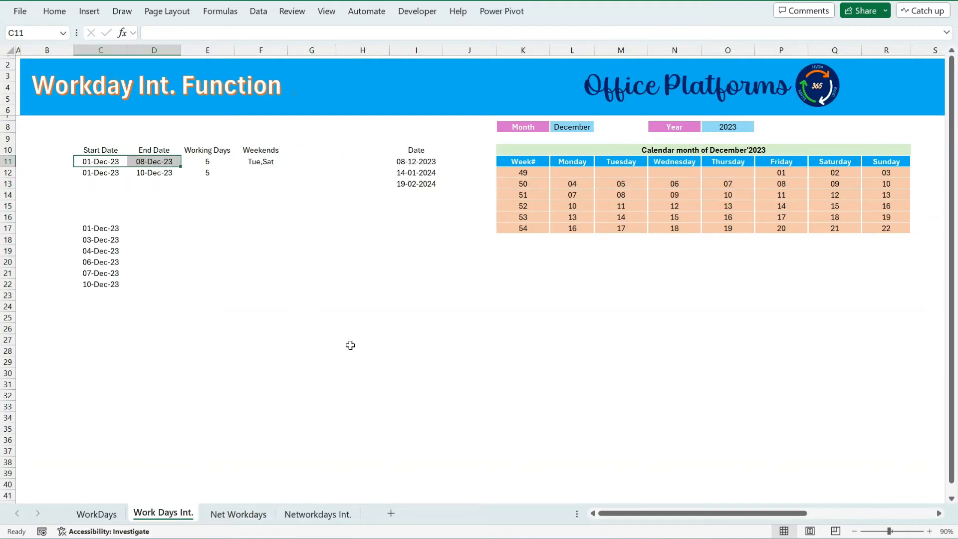
pyautogui.click(417, 164)
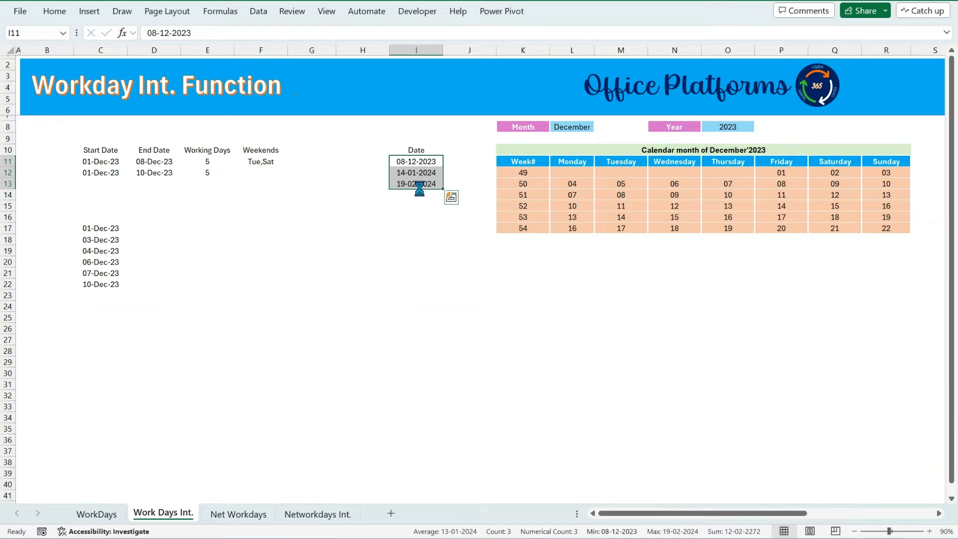
pyautogui.hotkey('ctrl', 'c')
pyautogui.click(239, 514)
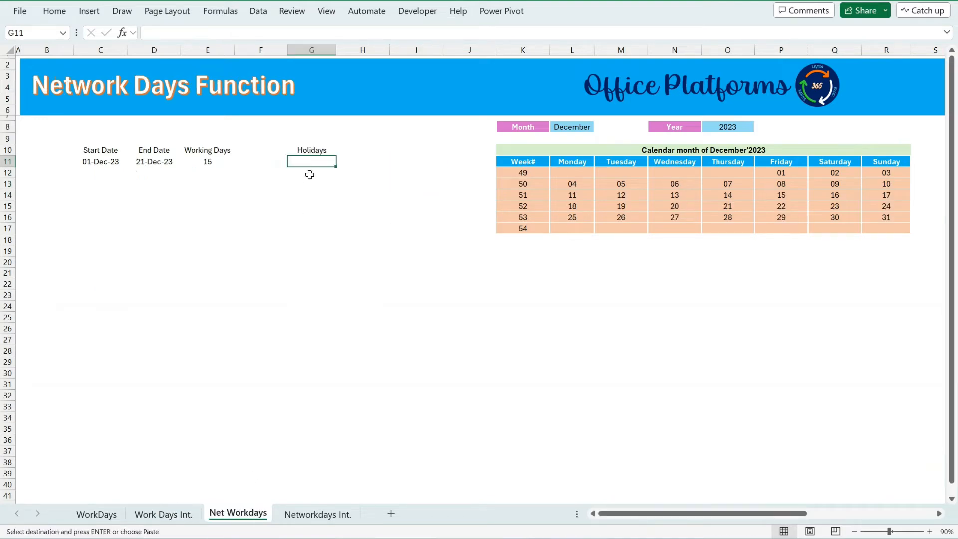
pyautogui.hotkey('ctrl', 'v')
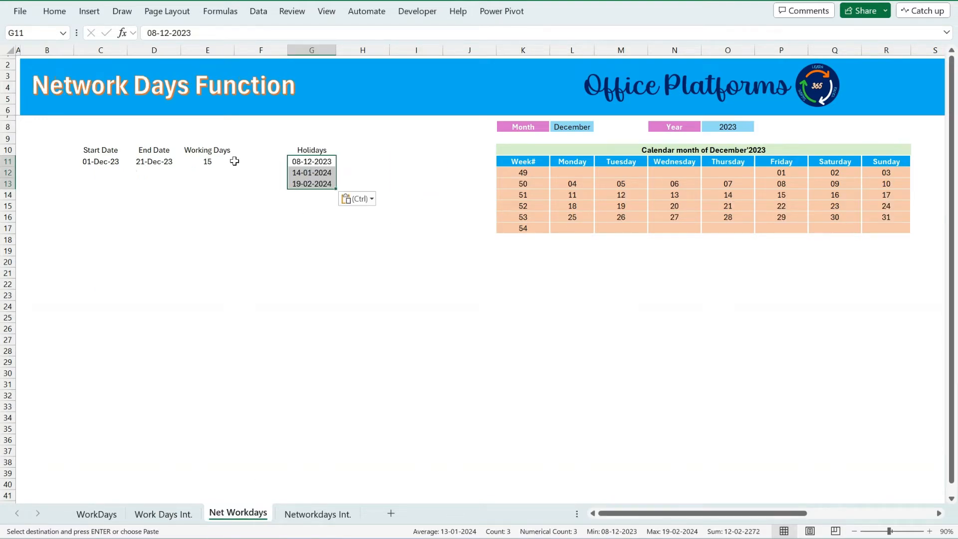
# Fill the start date, end date and NETWORKDAYS formula from row 11 down into row 12.
pyautogui.moveTo(94, 161); pyautogui.dragTo(220, 168)
pyautogui.hotkey('ctrl', 'd')
pyautogui.click(158, 174)
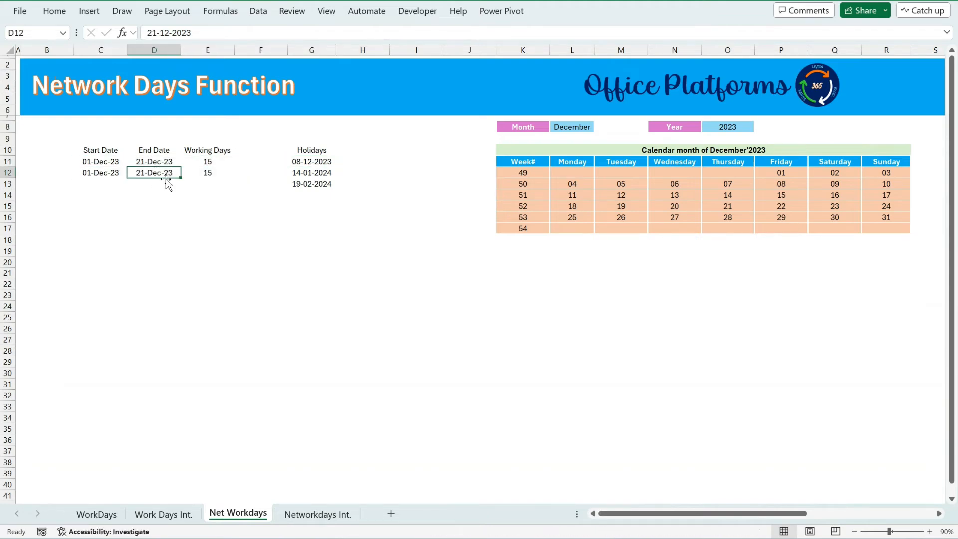
# Extend the NETWORKDAYS formula in E12 to use the holiday range G11:G13.
pyautogui.click(205, 172)
pyautogui.click(282, 35)
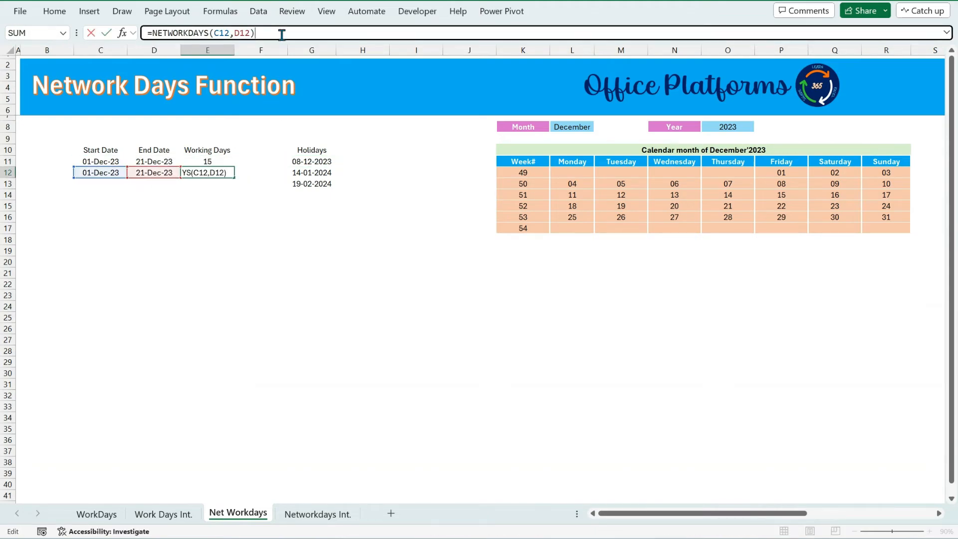
pyautogui.press('BackSpace')
pyautogui.write(',')
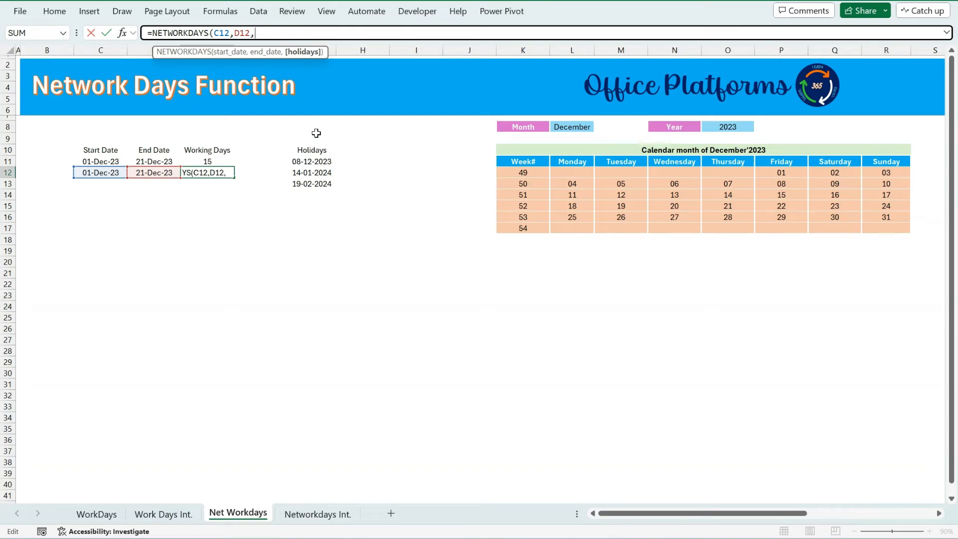
pyautogui.moveTo(320, 163); pyautogui.dragTo(320, 184)
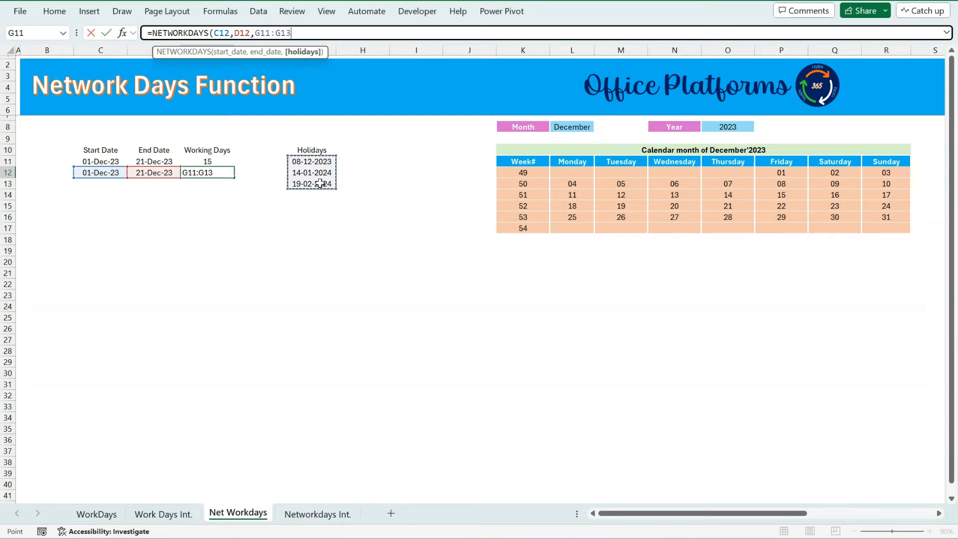
pyautogui.write(')')
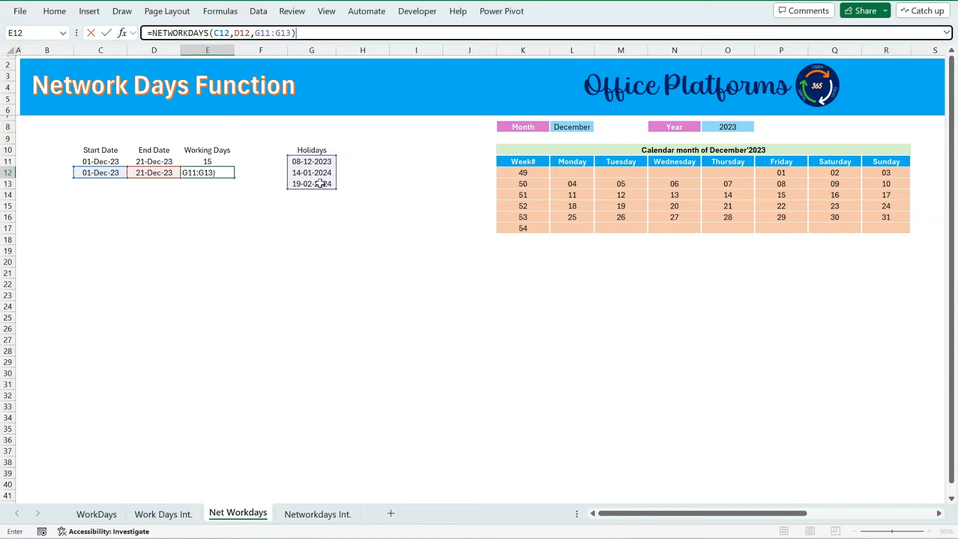
pyautogui.press('Return')
# Compare the row 12 dates and the holiday list against the December calendar.
pyautogui.click(219, 173)
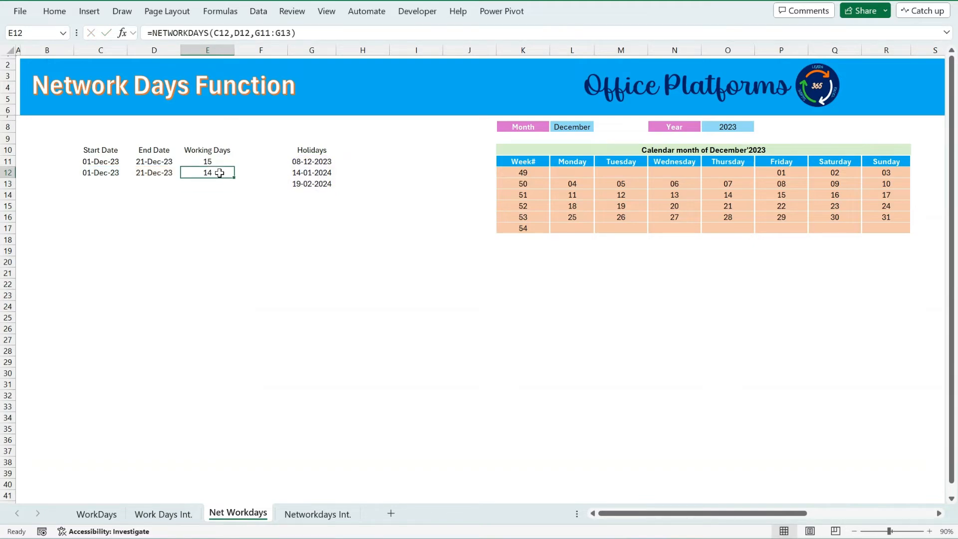
pyautogui.click(320, 160)
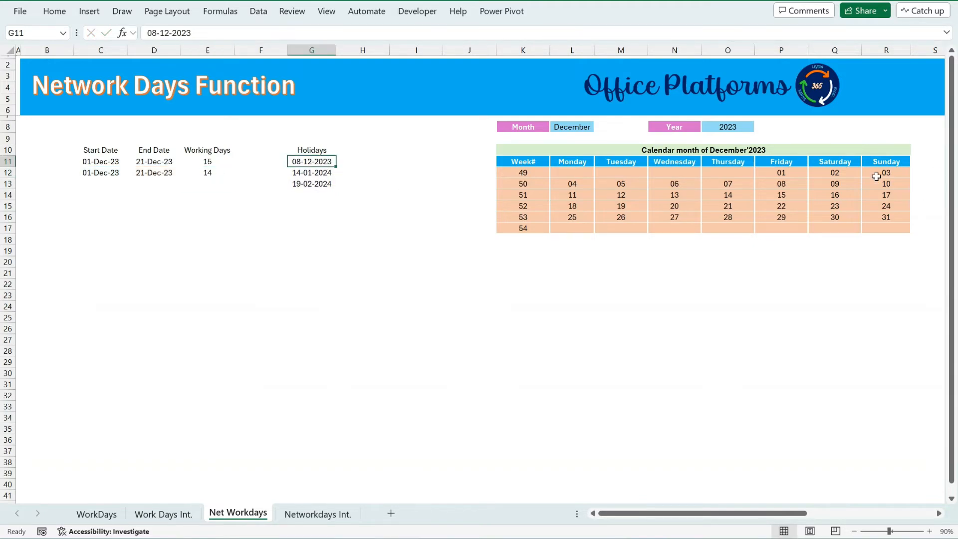
pyautogui.click(99, 173)
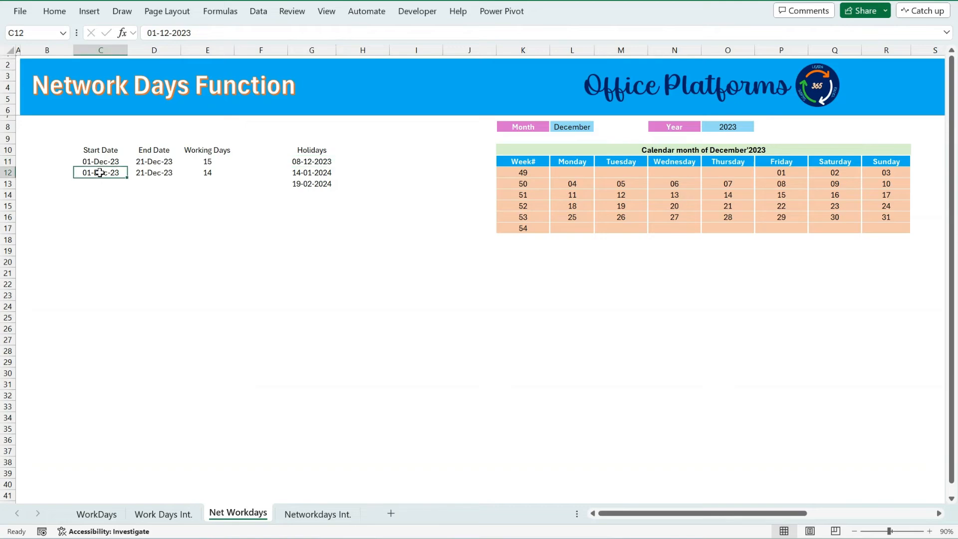
pyautogui.moveTo(100, 172); pyautogui.dragTo(144, 172)
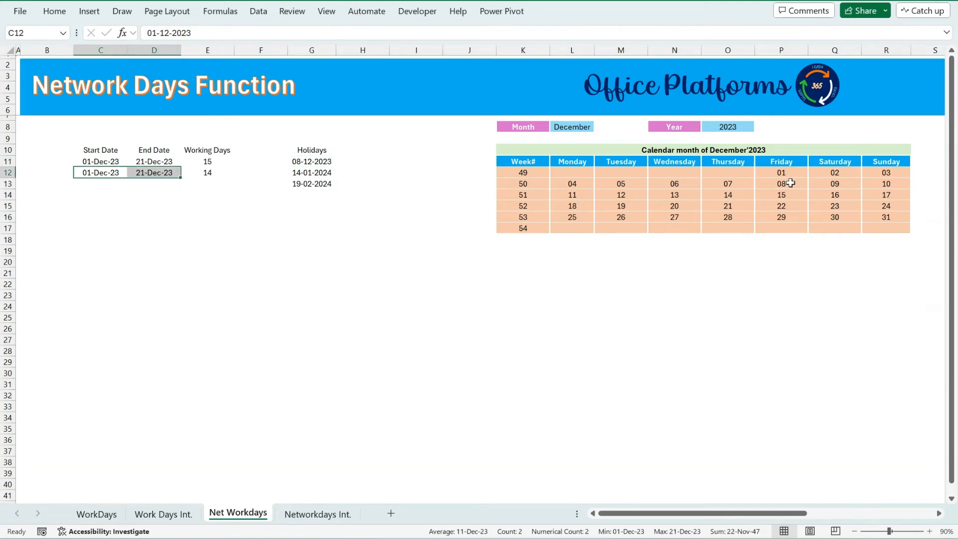
pyautogui.click(790, 183)
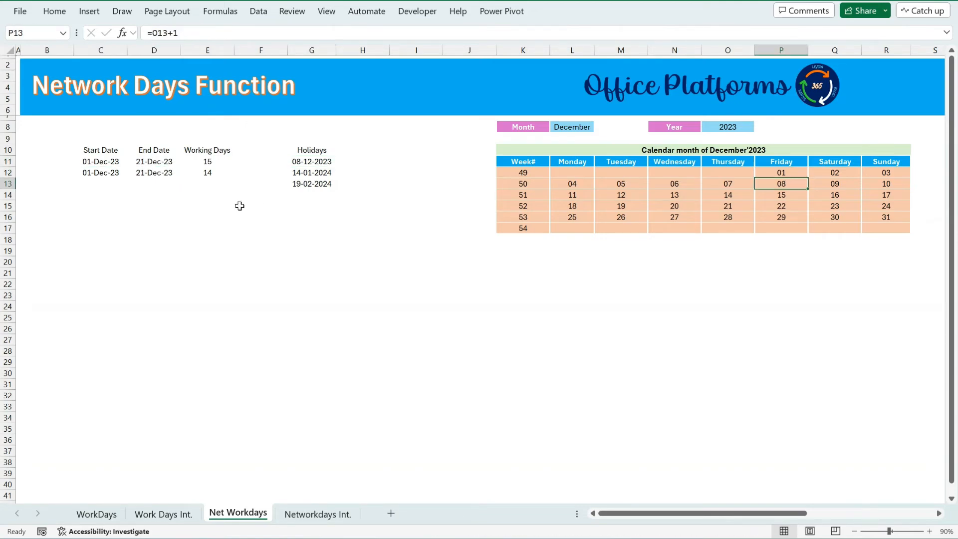
pyautogui.click(139, 175)
# Replace the second holiday in G12 with 21-12-2023.
pyautogui.click(301, 174)
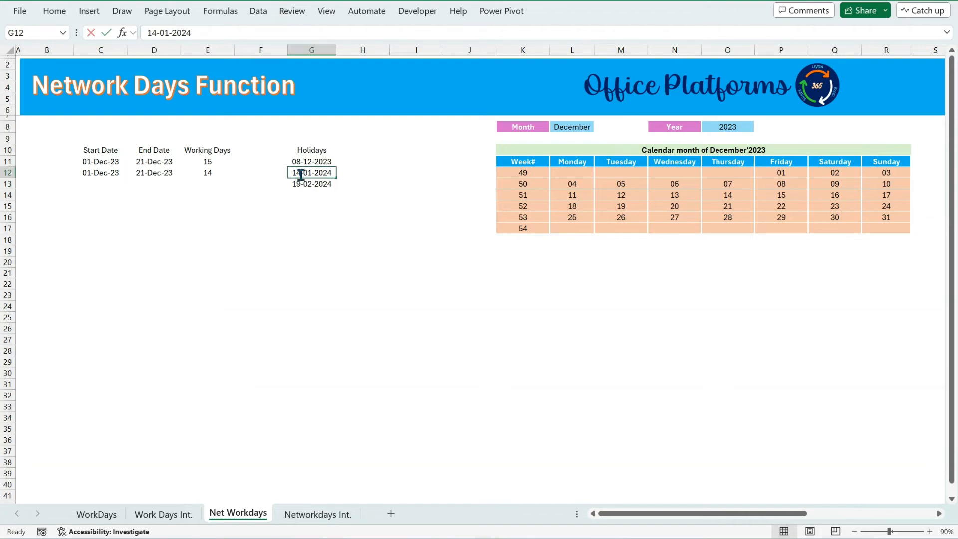
pyautogui.write('21/')
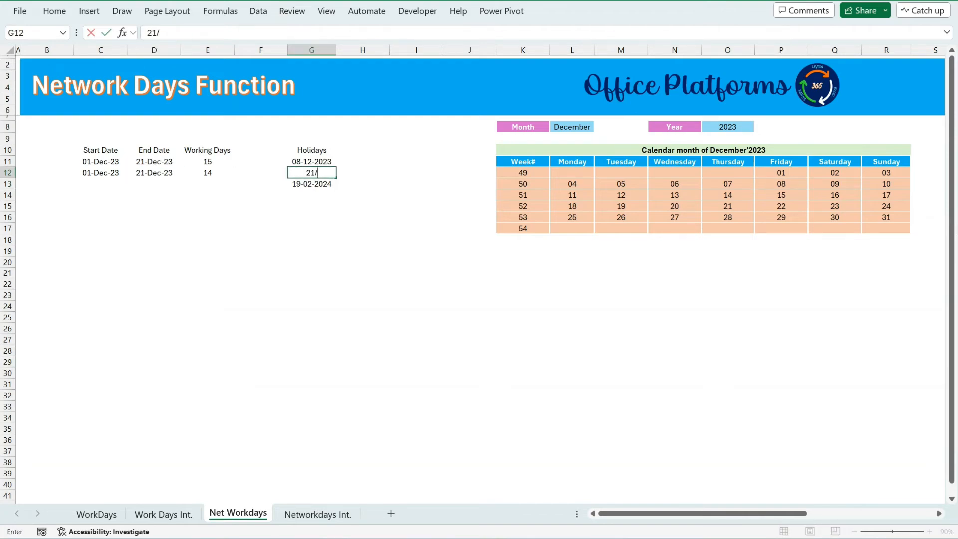
pyautogui.write('12/2023')
pyautogui.press('Return')
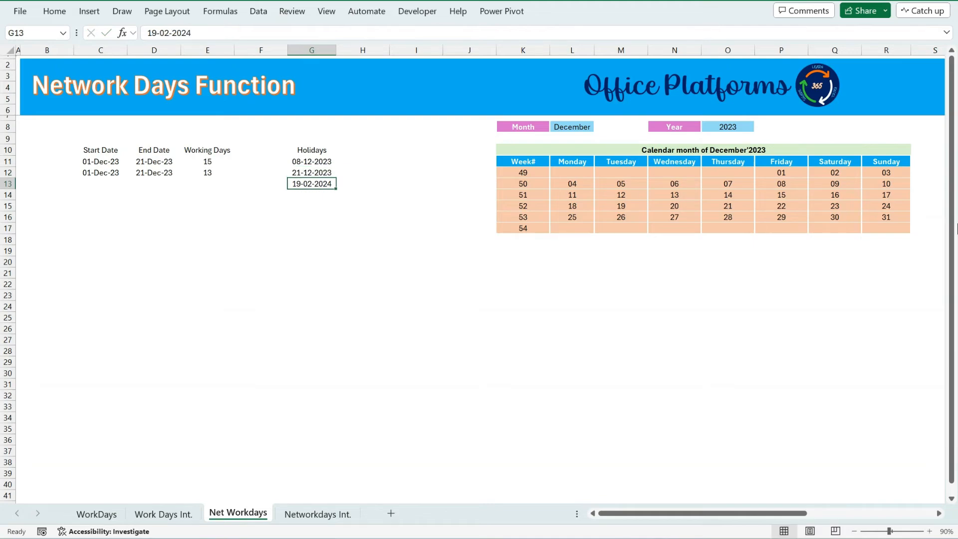
# Check the weekdays from 1 to 21 December on the calendar against the updated working-day count in E12.
pyautogui.click(206, 172)
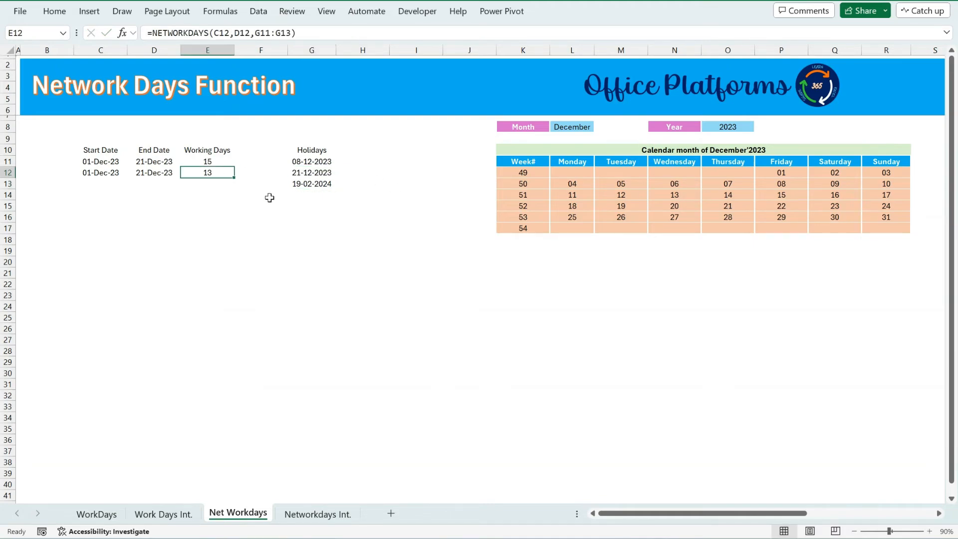
pyautogui.click(734, 205)
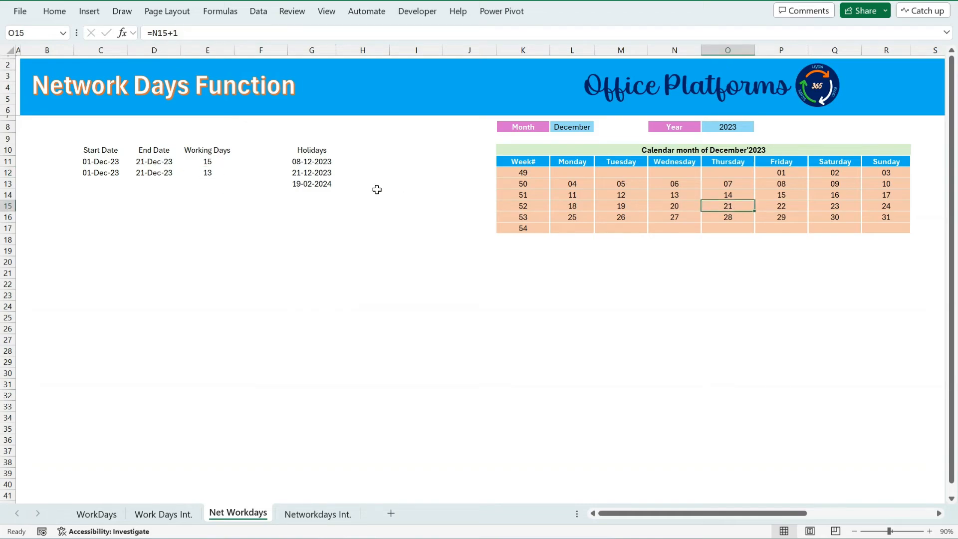
pyautogui.click(797, 171)
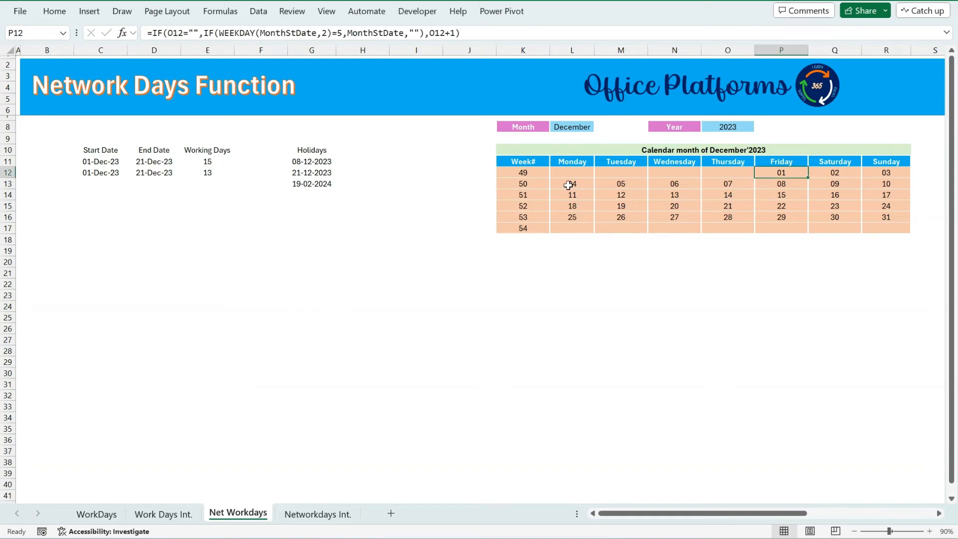
pyautogui.moveTo(568, 185); pyautogui.dragTo(776, 184)
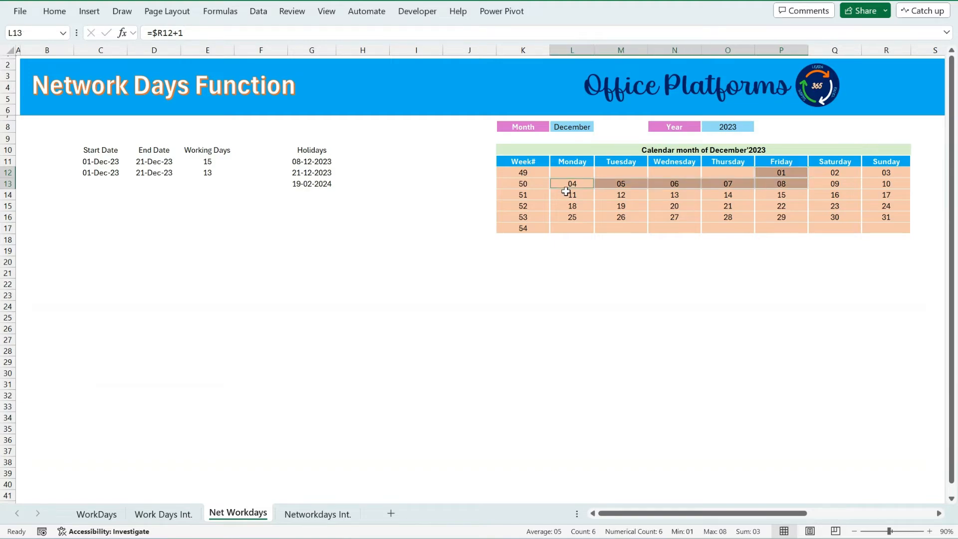
pyautogui.moveTo(566, 192); pyautogui.dragTo(783, 194)
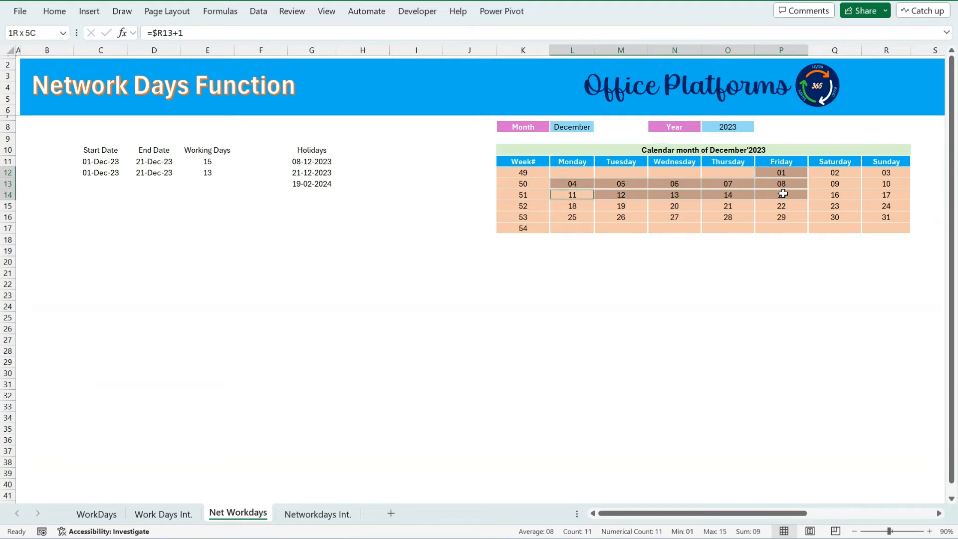
pyautogui.moveTo(572, 206); pyautogui.dragTo(623, 205)
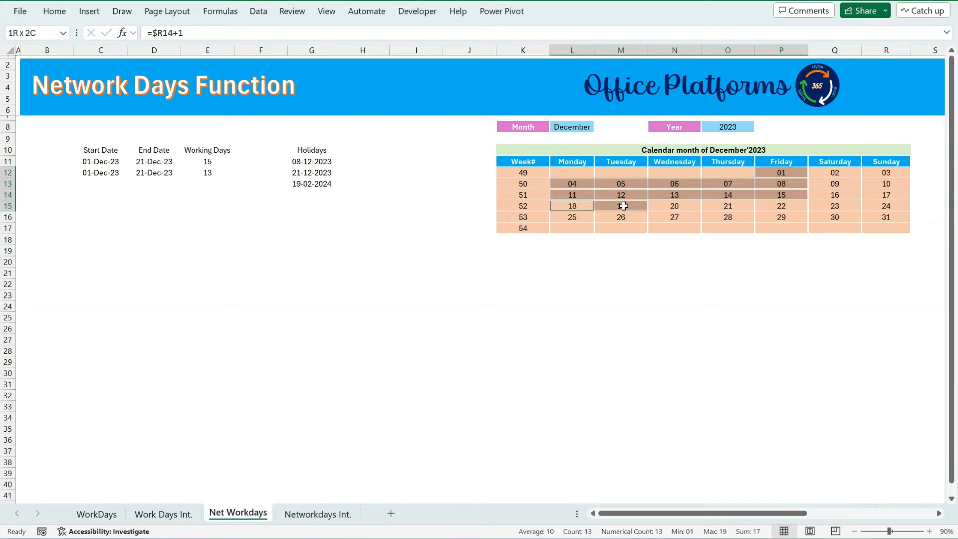
pyautogui.click(781, 172)
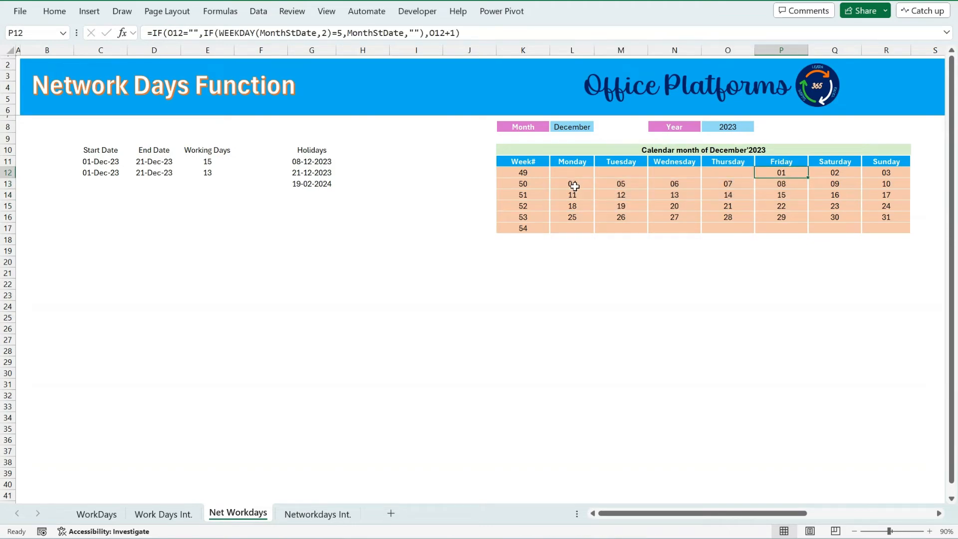
pyautogui.moveTo(574, 186); pyautogui.dragTo(725, 185)
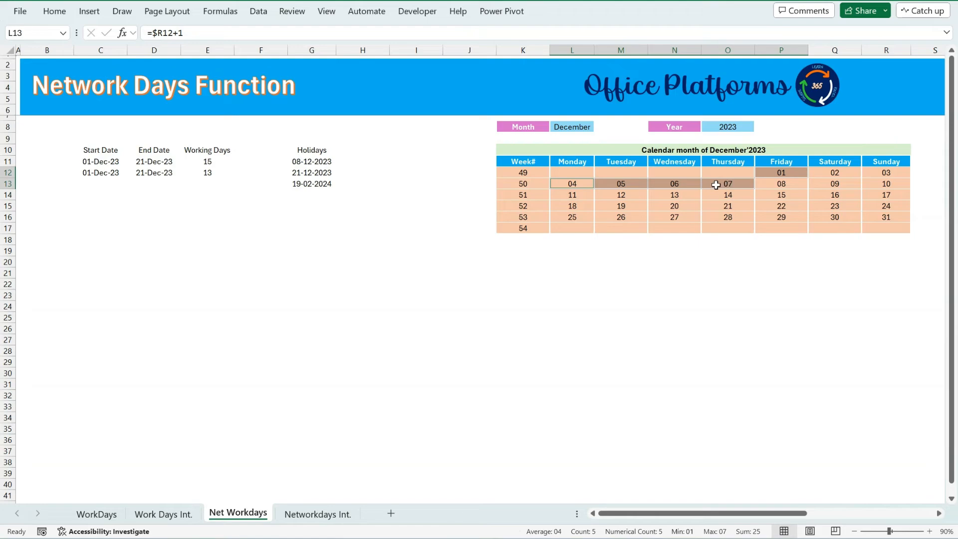
pyautogui.moveTo(560, 194); pyautogui.dragTo(778, 194)
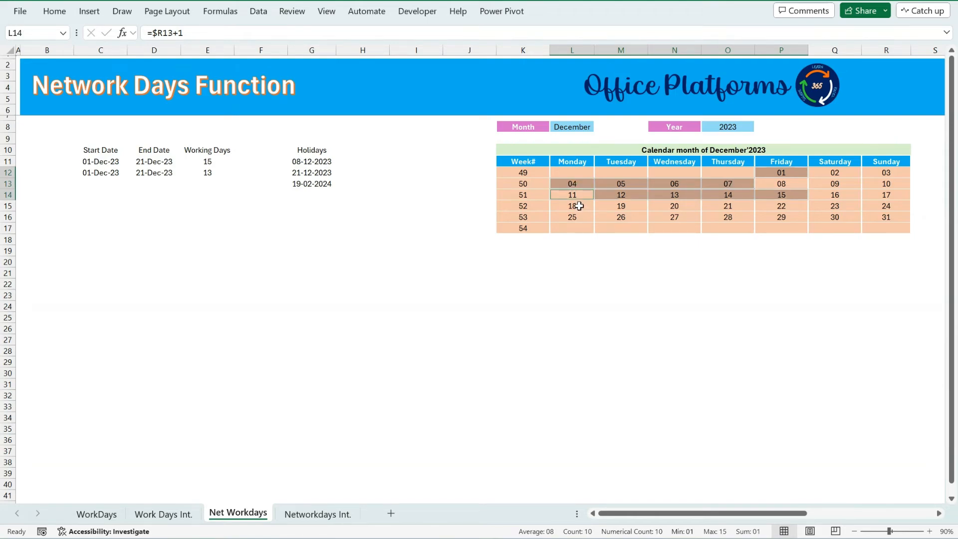
pyautogui.moveTo(581, 206); pyautogui.dragTo(724, 204)
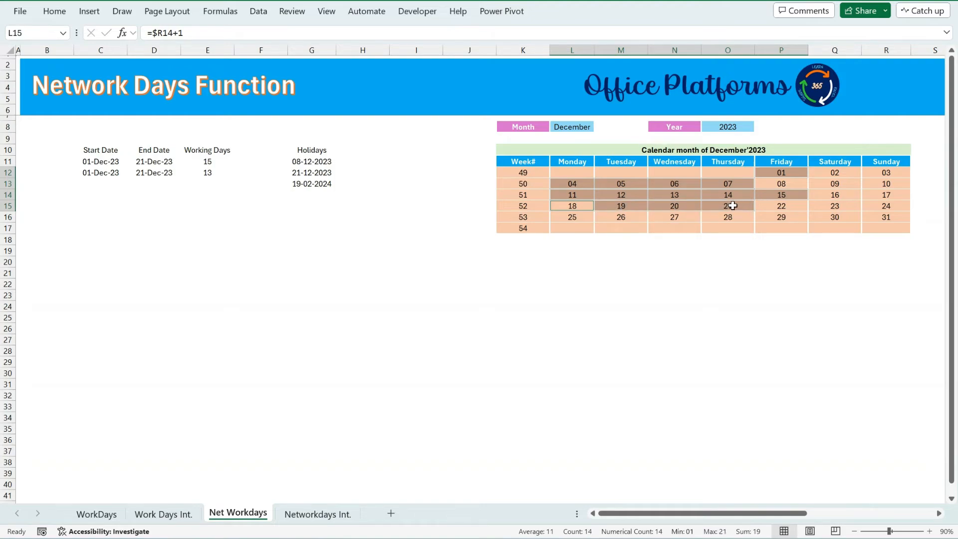
pyautogui.keyDown('ctrl'); pyautogui.click(732, 205); pyautogui.keyUp('ctrl')
# Open the Networkdays Int. sheet and inspect the NETWORKDAYS formula in F11.
pyautogui.click(326, 514)
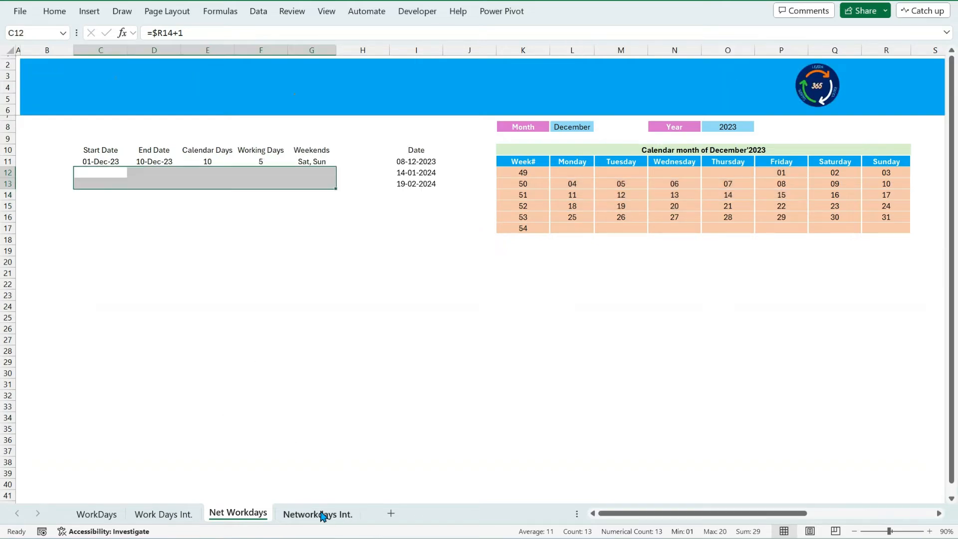
pyautogui.click(264, 163)
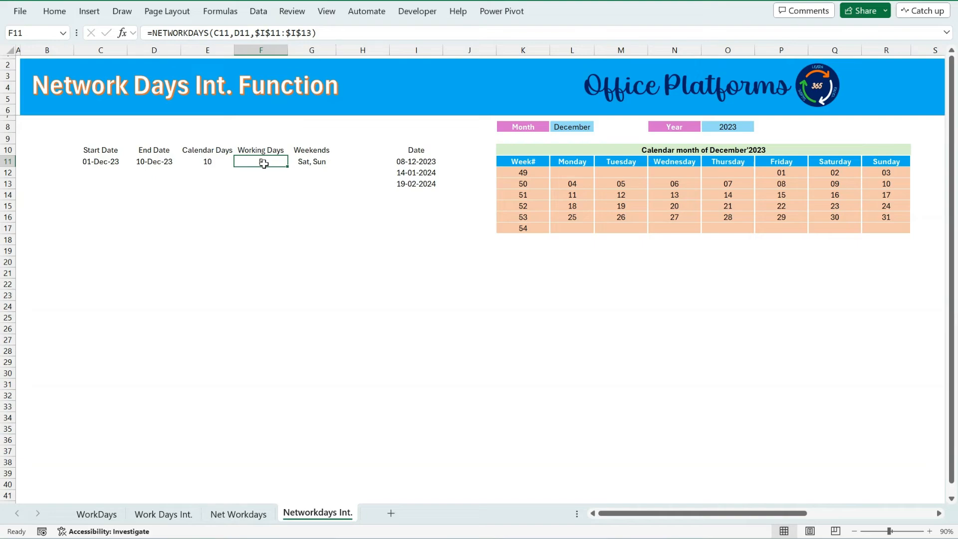
# Clear row 11's calendar days, working days and weekends cells, and enter Wed,Fri as the weekends in G11.
pyautogui.moveTo(207, 162); pyautogui.dragTo(301, 165)
pyautogui.press('Delete')
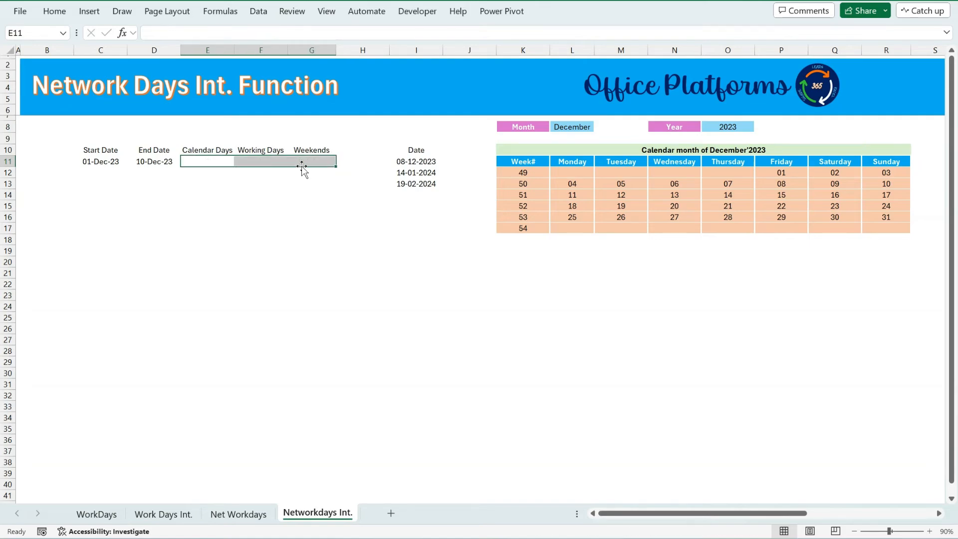
pyautogui.press('Right')
pyautogui.click(302, 166)
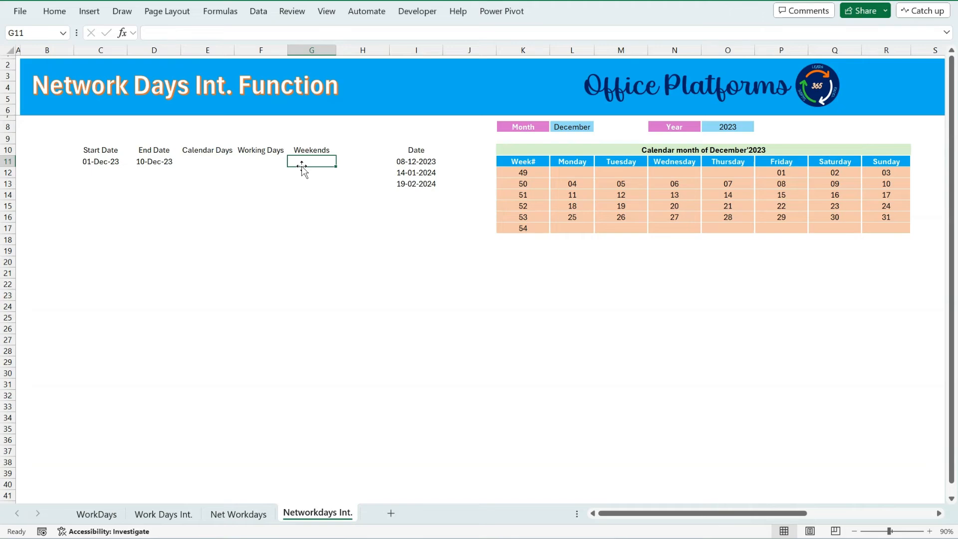
pyautogui.write('Wed')
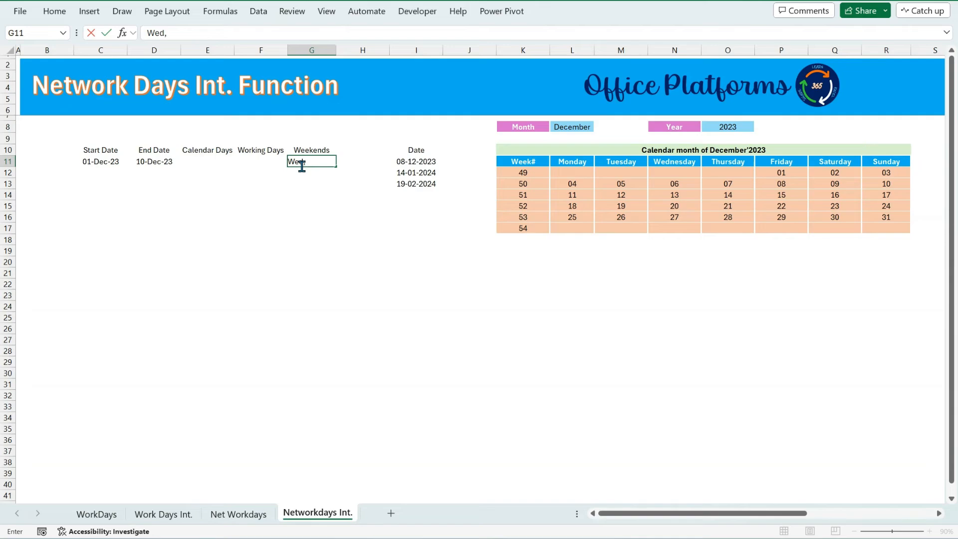
pyautogui.write(',Frid')
pyautogui.press('Return')
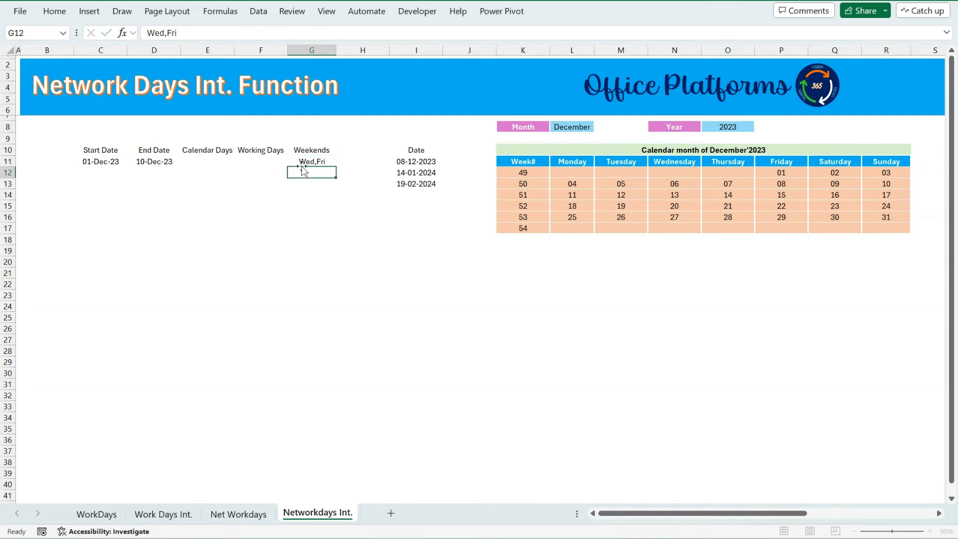
# Move the Working Days and Weekends columns one column left, replacing the Calendar Days column.
pyautogui.click(193, 160)
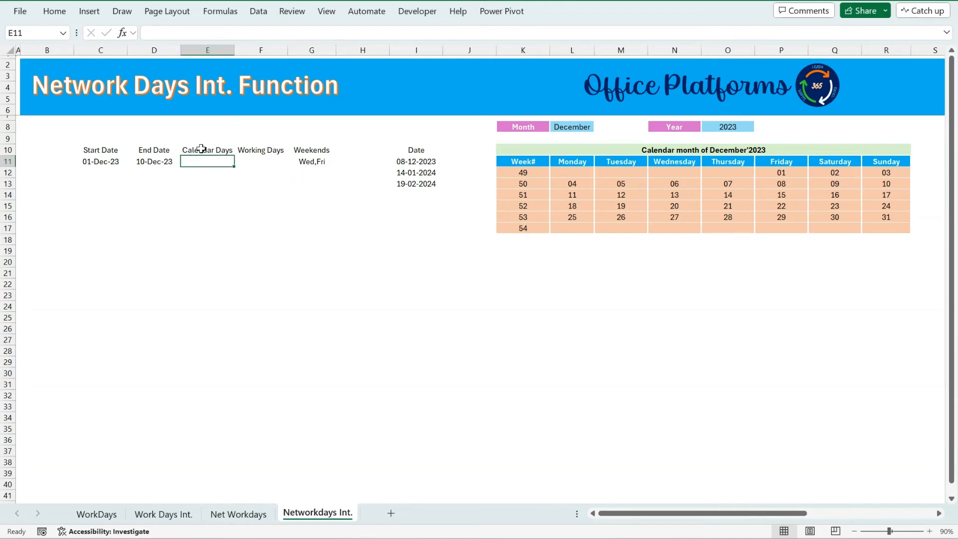
pyautogui.click(202, 149)
pyautogui.moveTo(251, 151)
pyautogui.mouseDown()
pyautogui.moveTo(314, 172)
pyautogui.moveTo(313, 162)
pyautogui.moveTo(255, 165)
pyautogui.mouseUp()
pyautogui.click(314, 173)
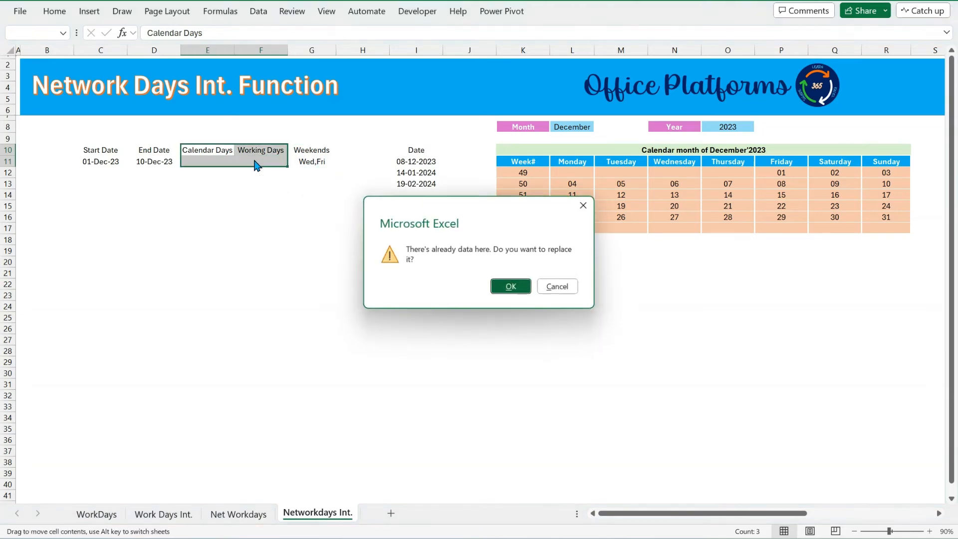
pyautogui.click(496, 285)
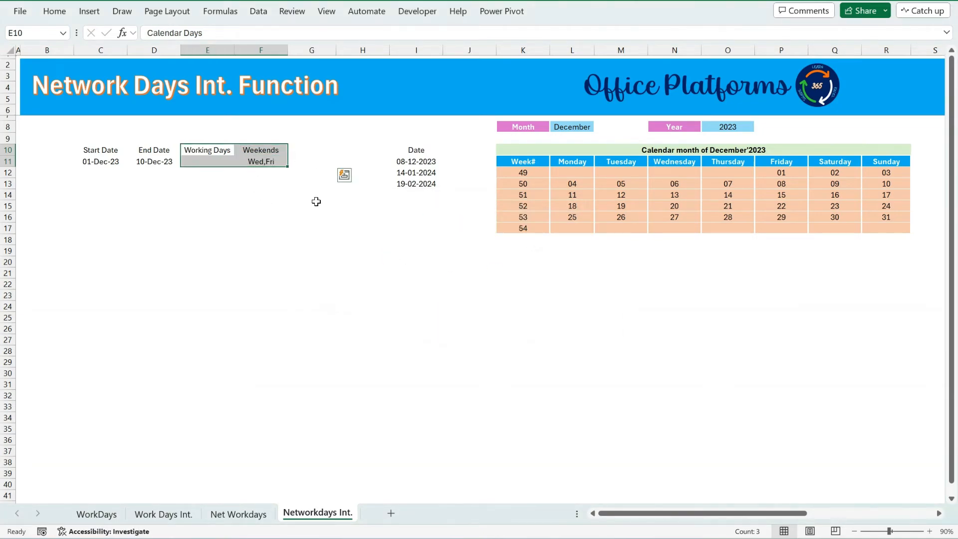
pyautogui.click(207, 162)
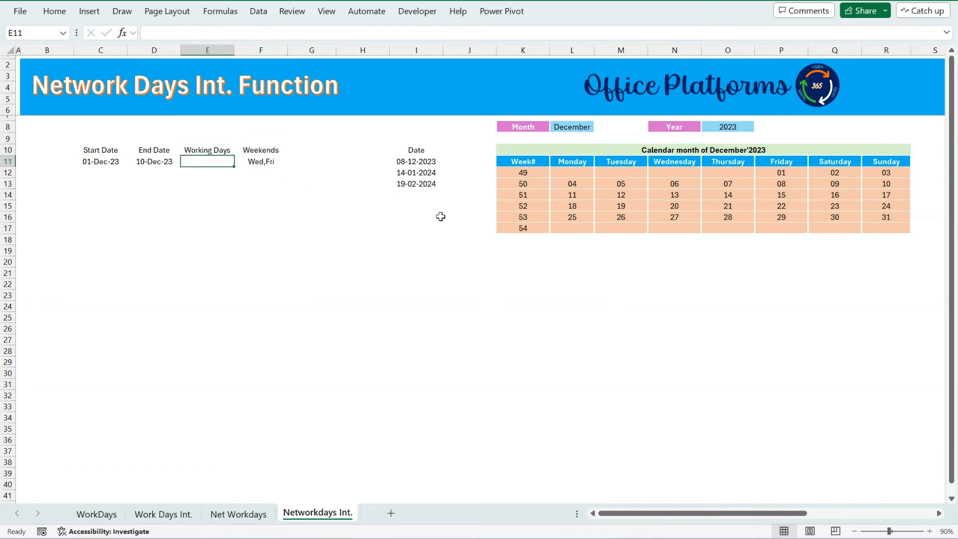
pyautogui.write('=net')
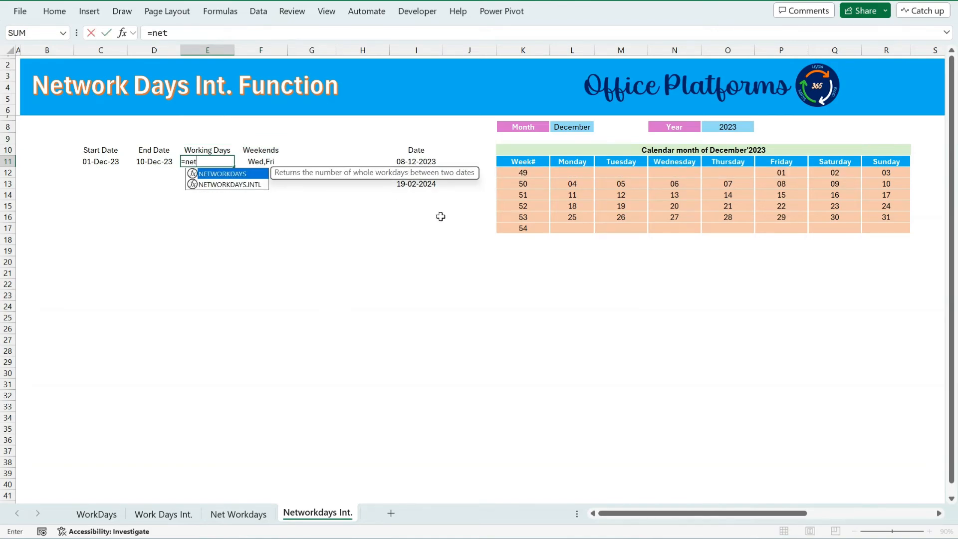
pyautogui.press('Down')
pyautogui.press('Tab')
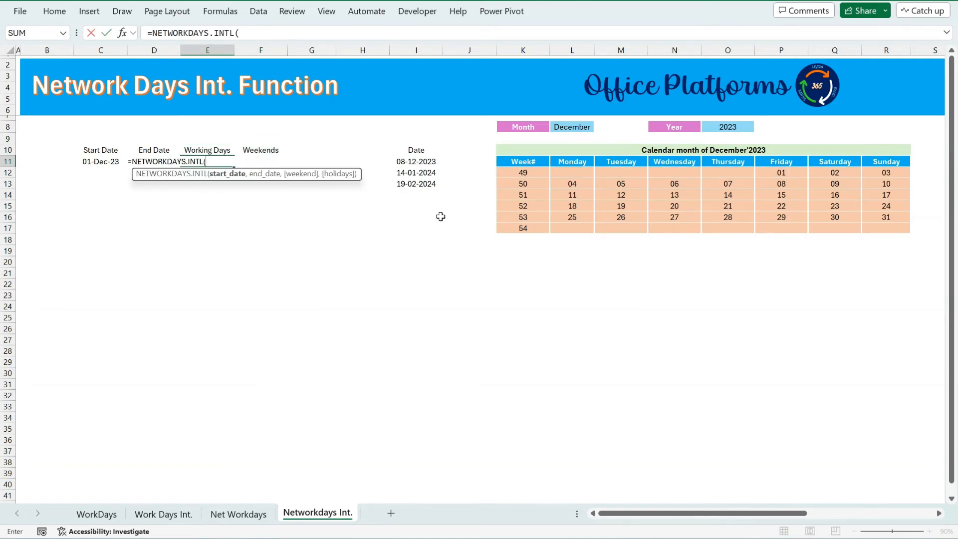
pyautogui.press('Escape')
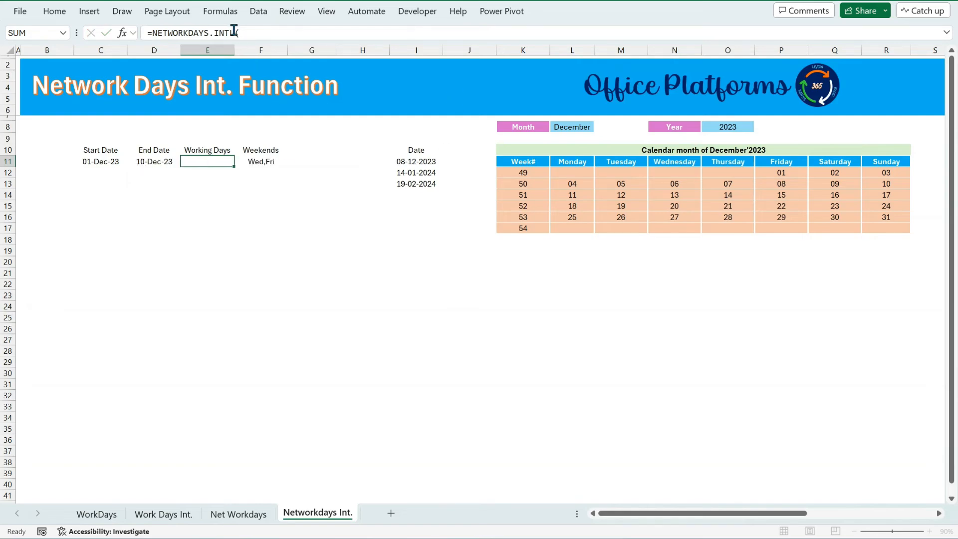
# Start a NETWORKDAYS.INTL formula in E11 using C11 as start date and D11 as end date.
pyautogui.write('=m')
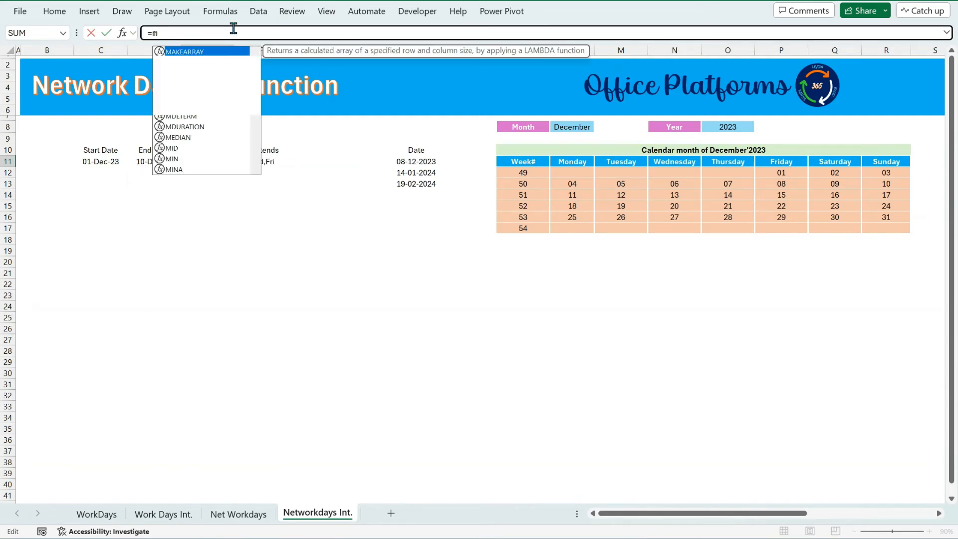
pyautogui.press('BackSpace')
pyautogui.write('net')
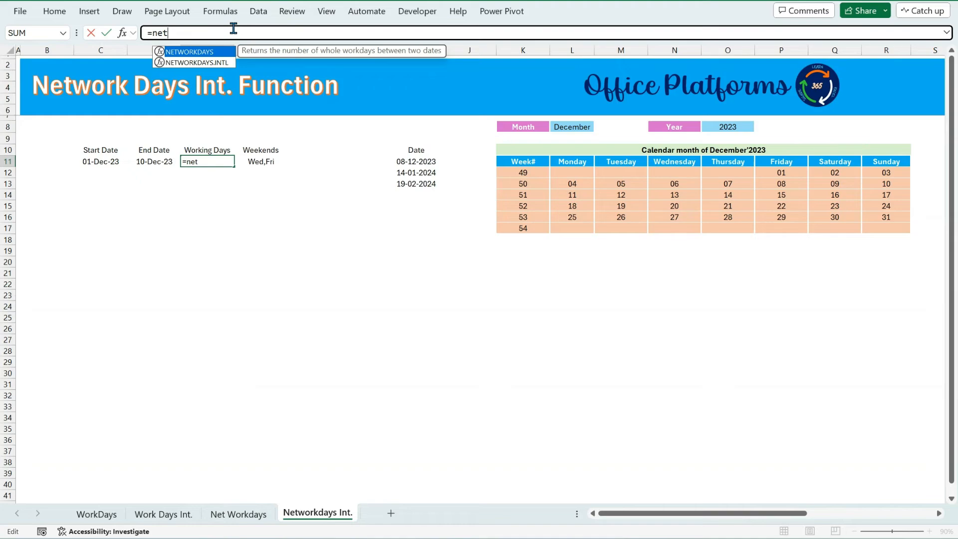
pyautogui.press('Down')
pyautogui.press('Tab')
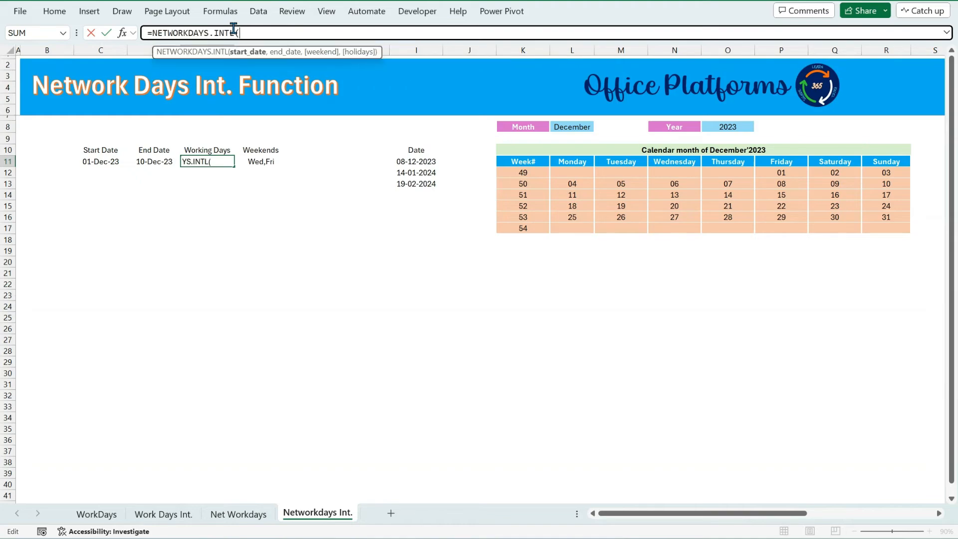
pyautogui.click(110, 161)
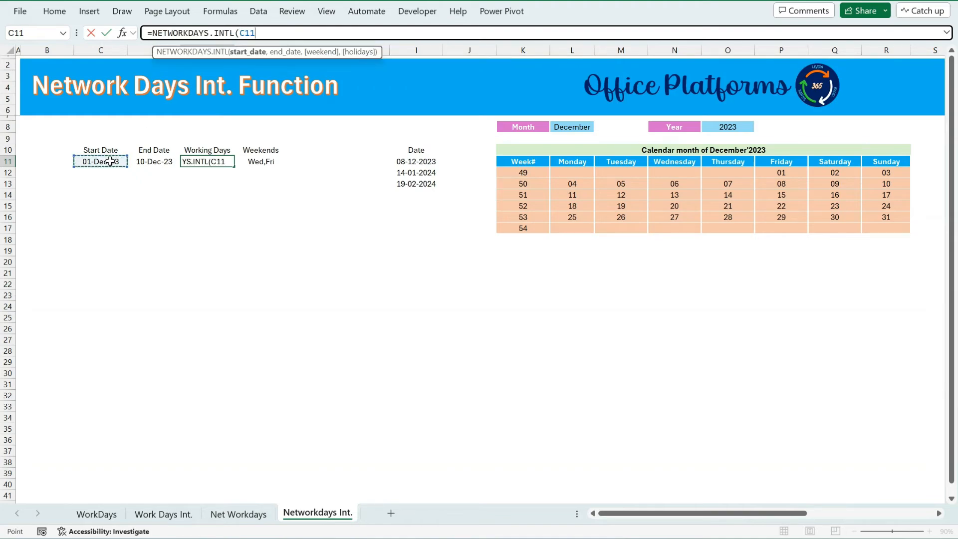
pyautogui.write(',')
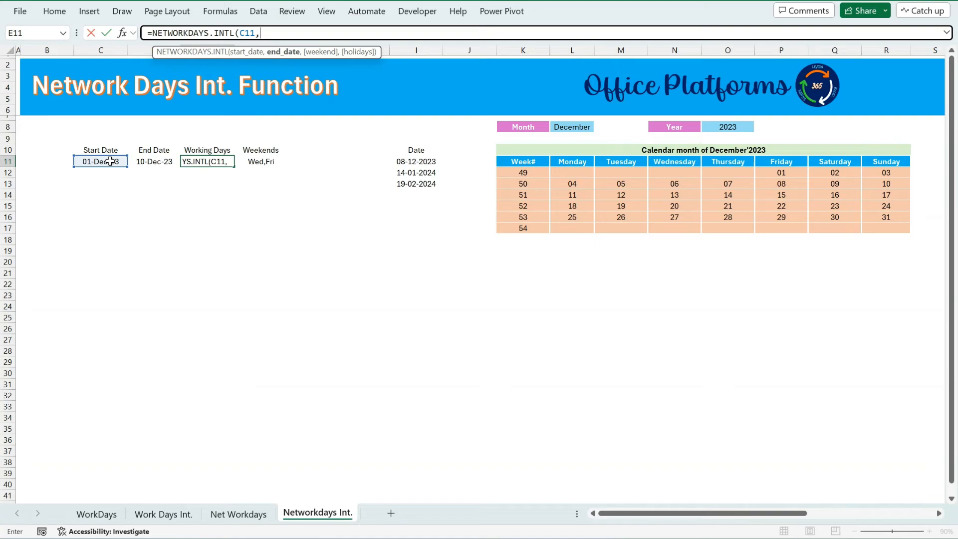
pyautogui.click(143, 162)
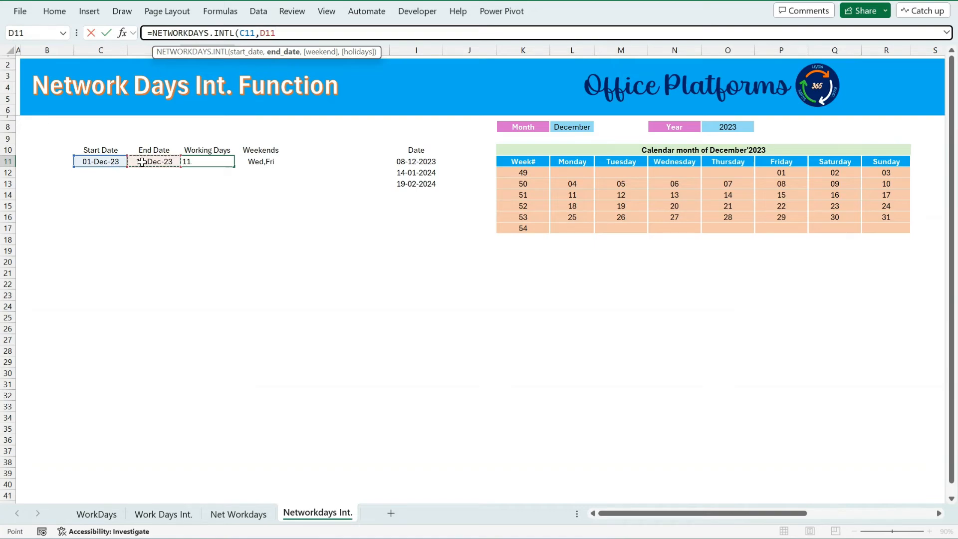
pyautogui.write(',')
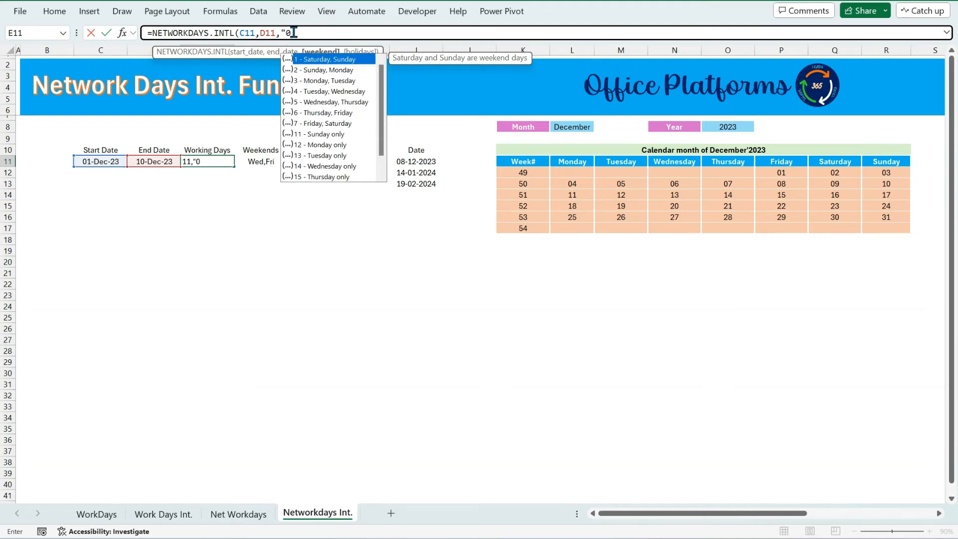
# Finish the formula with the weekend string "0010100" marking Wednesday and Friday as weekend days.
pyautogui.write('01')
pyautogui.moveTo(646, 538)
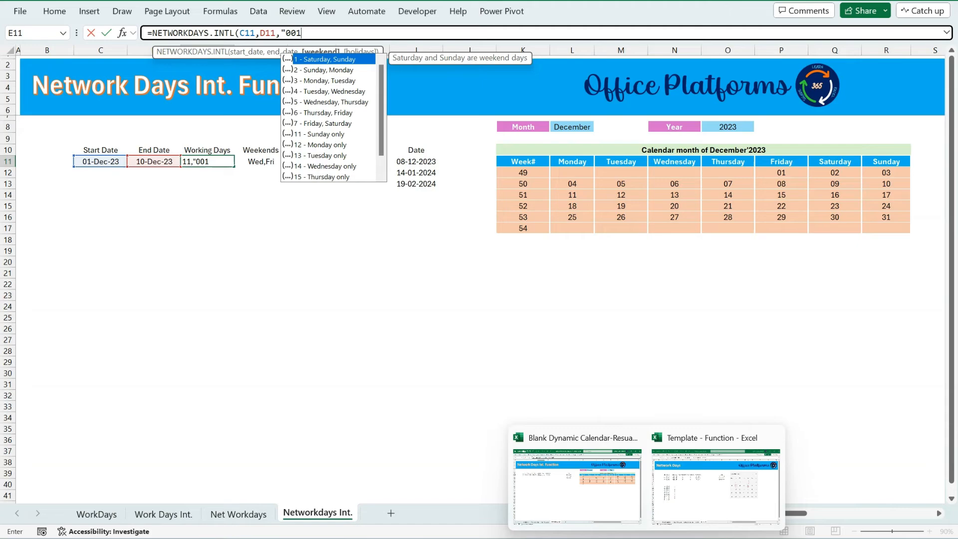
pyautogui.write('0')
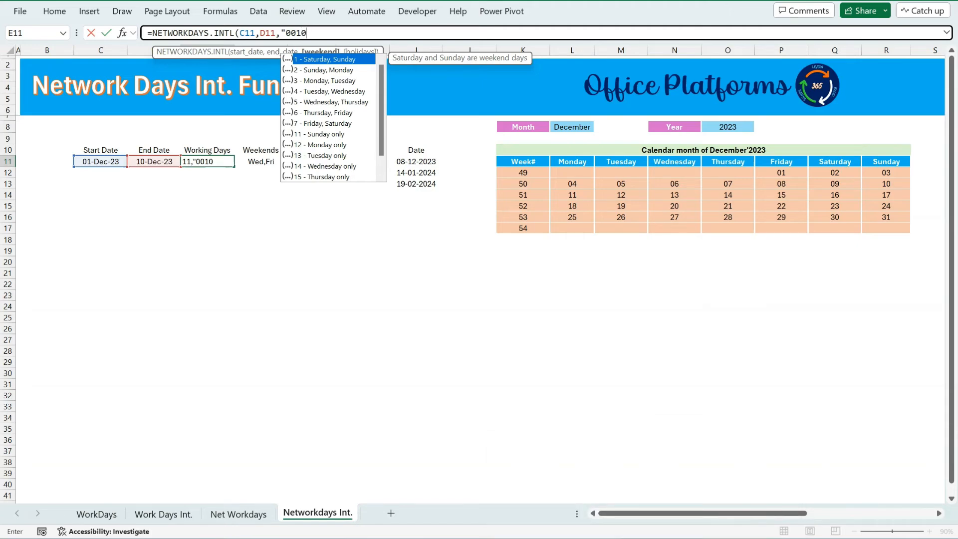
pyautogui.write('100")')
pyautogui.press('Return')
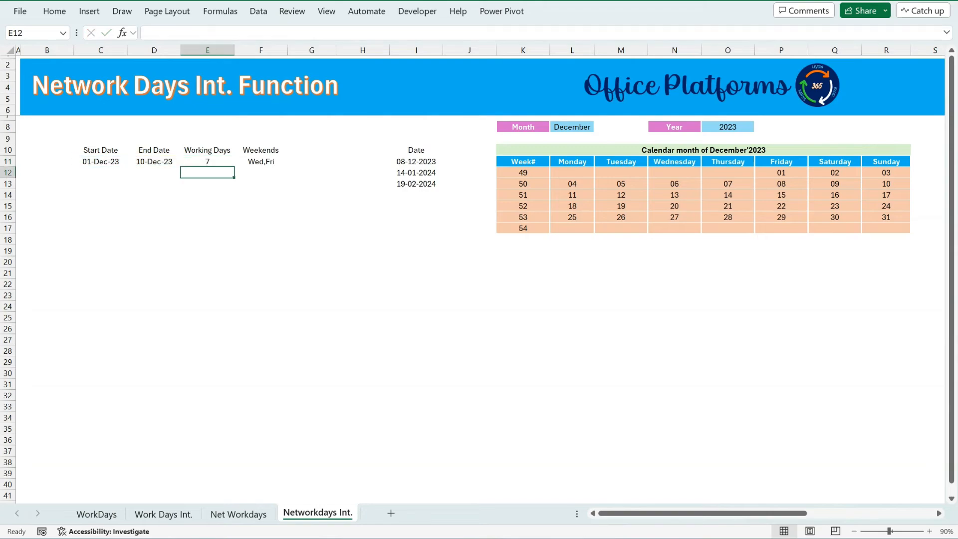
# Check the calendar days from 1 to 10 December against the working-day count in E11.
pyautogui.press('Up')
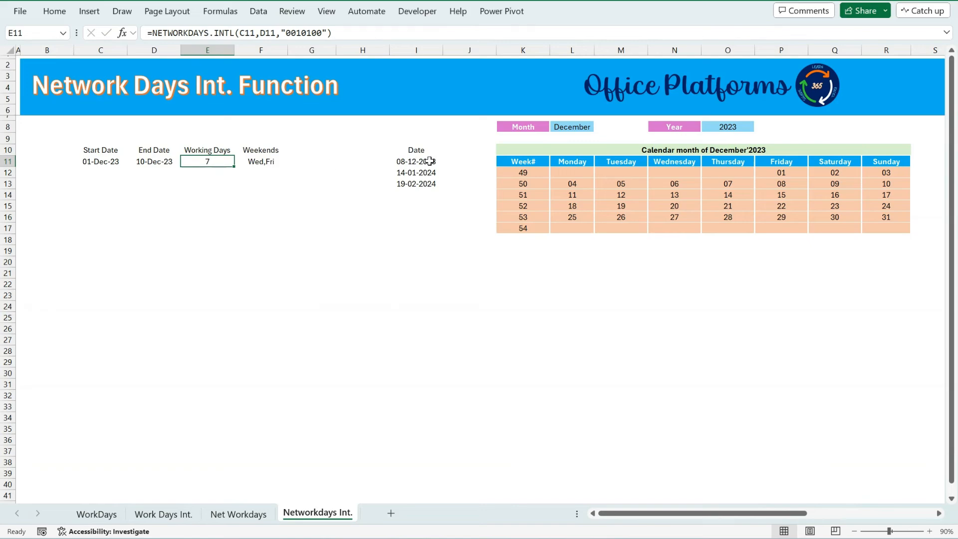
pyautogui.click(785, 169)
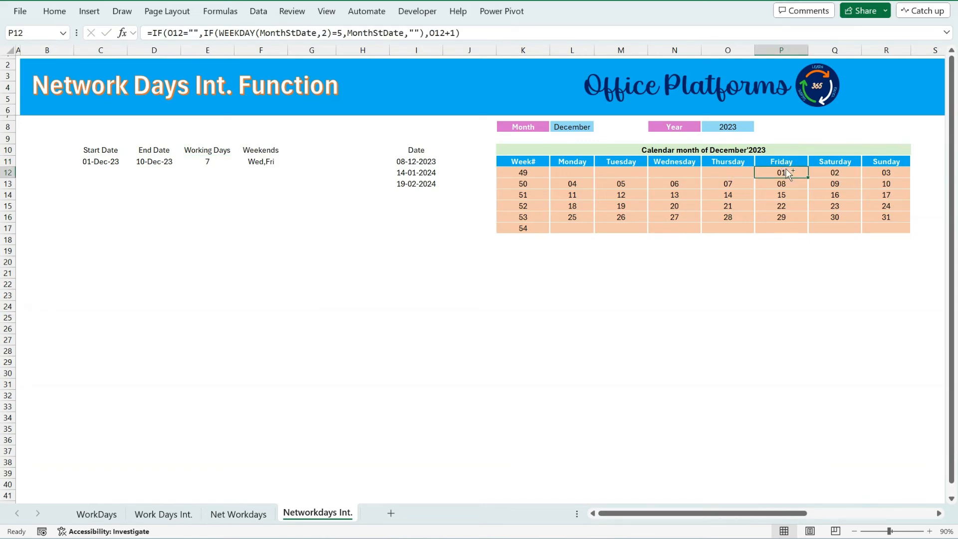
pyautogui.keyDown('ctrl'); pyautogui.click(831, 173); pyautogui.keyUp('ctrl')
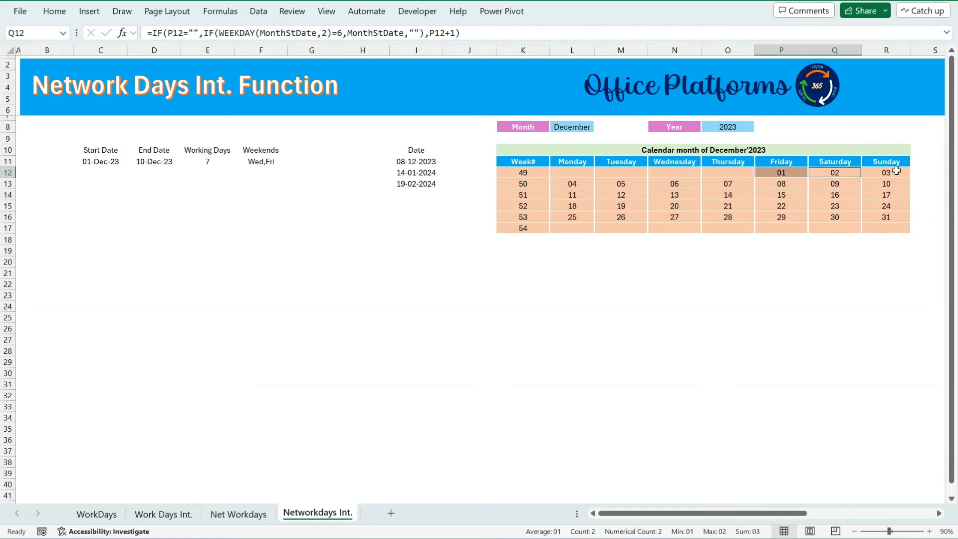
pyautogui.keyDown('ctrl'); pyautogui.click(896, 171); pyautogui.keyUp('ctrl')
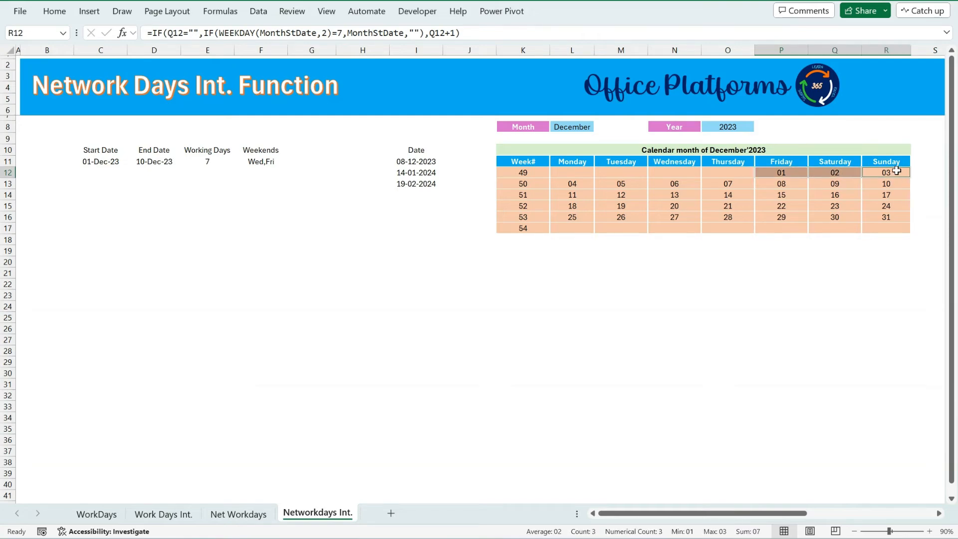
pyautogui.click(778, 172)
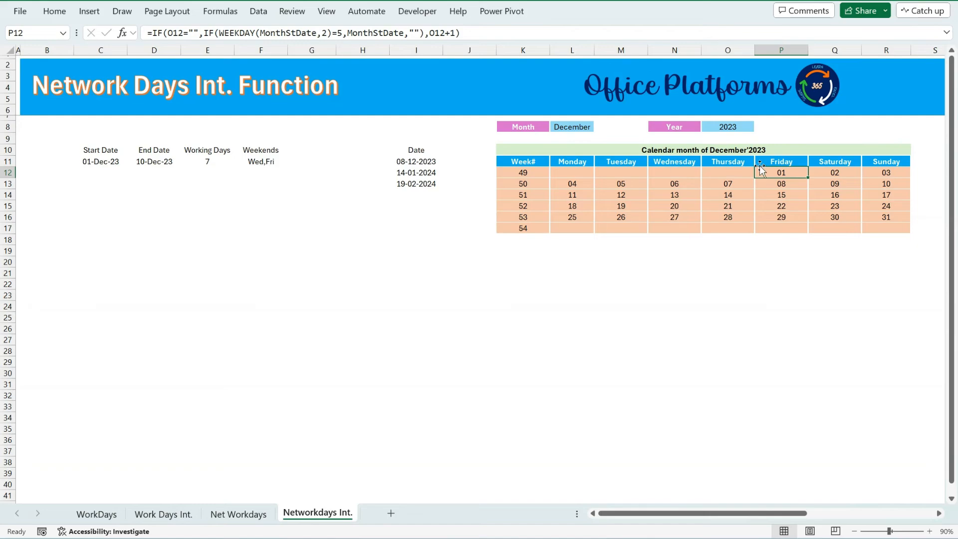
pyautogui.click(831, 169)
pyautogui.keyDown('ctrl'); pyautogui.click(878, 175); pyautogui.keyUp('ctrl')
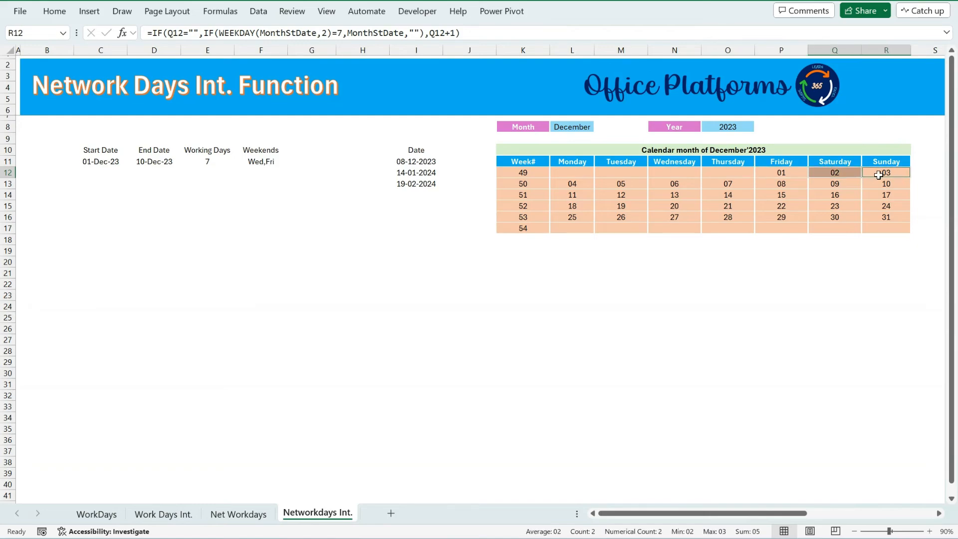
pyautogui.keyDown('ctrl'); pyautogui.click(569, 184); pyautogui.keyUp('ctrl')
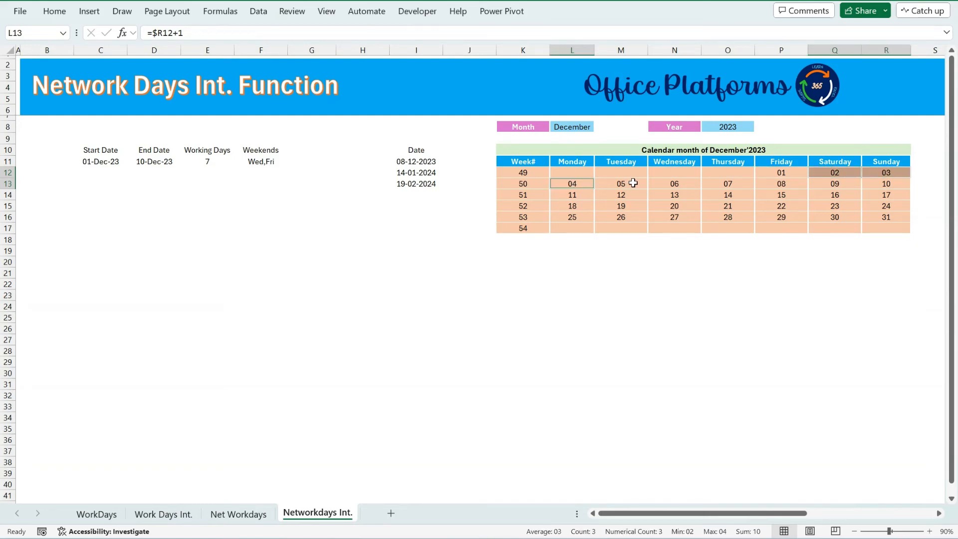
pyautogui.keyDown('ctrl'); pyautogui.click(633, 183); pyautogui.keyUp('ctrl')
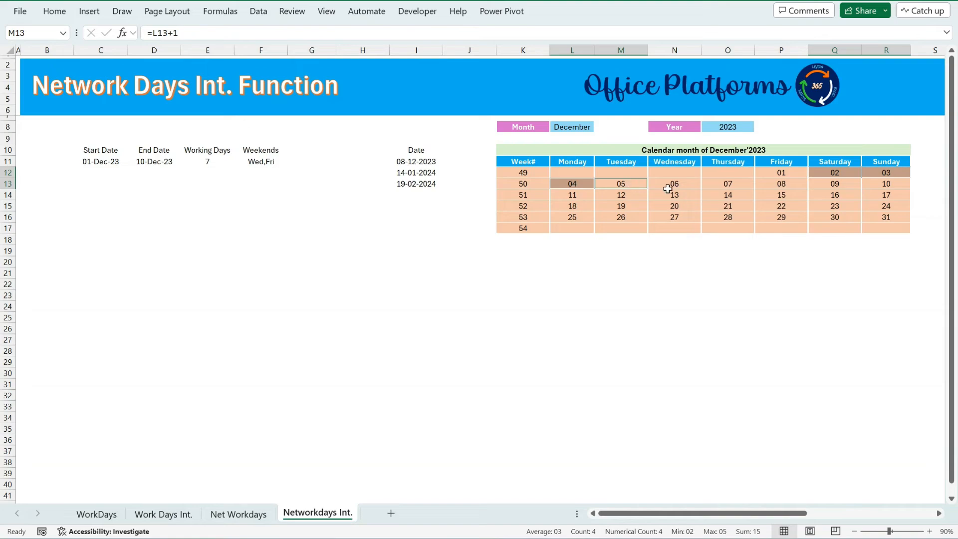
pyautogui.keyDown('ctrl'); pyautogui.click(746, 183); pyautogui.keyUp('ctrl')
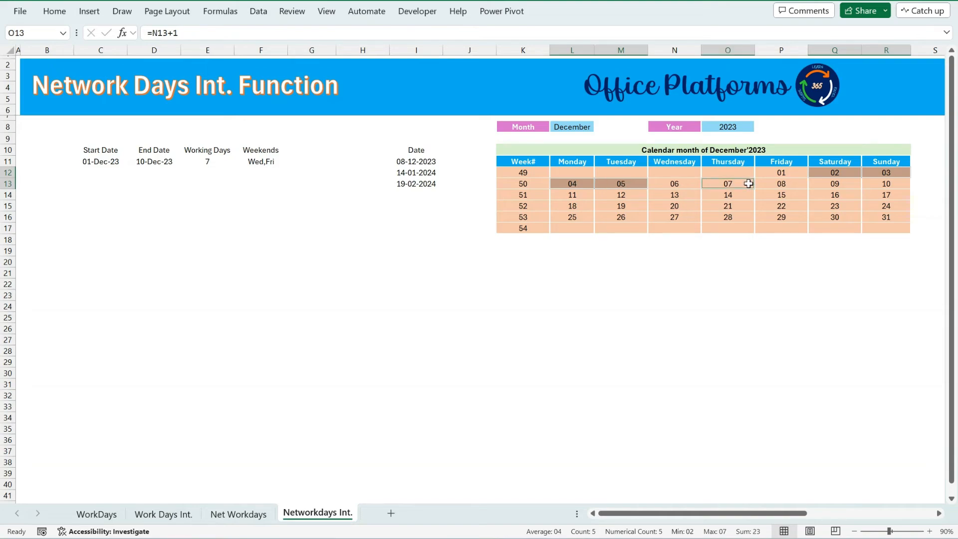
pyautogui.keyDown('ctrl'); pyautogui.click(844, 185); pyautogui.keyUp('ctrl')
pyautogui.keyDown('ctrl'); pyautogui.click(889, 182); pyautogui.keyUp('ctrl')
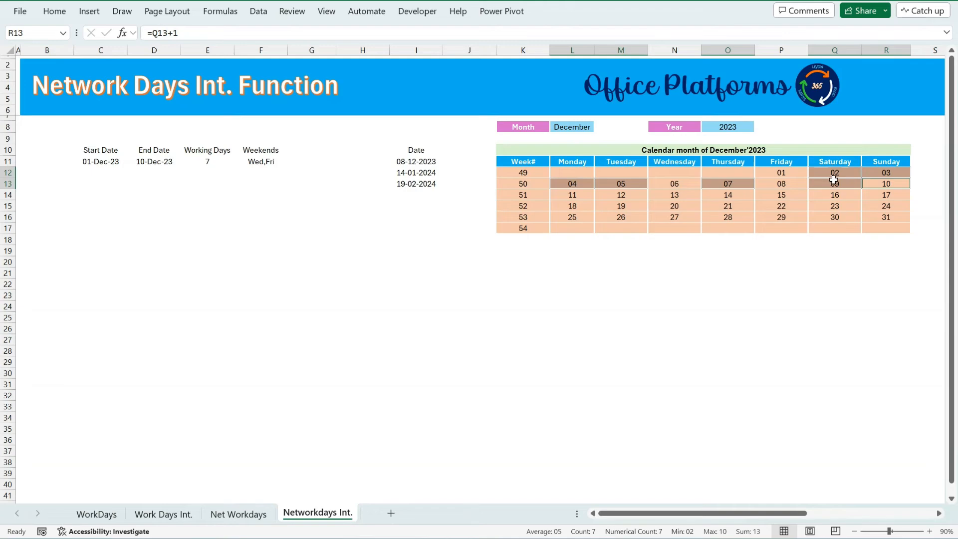
pyautogui.click(155, 173)
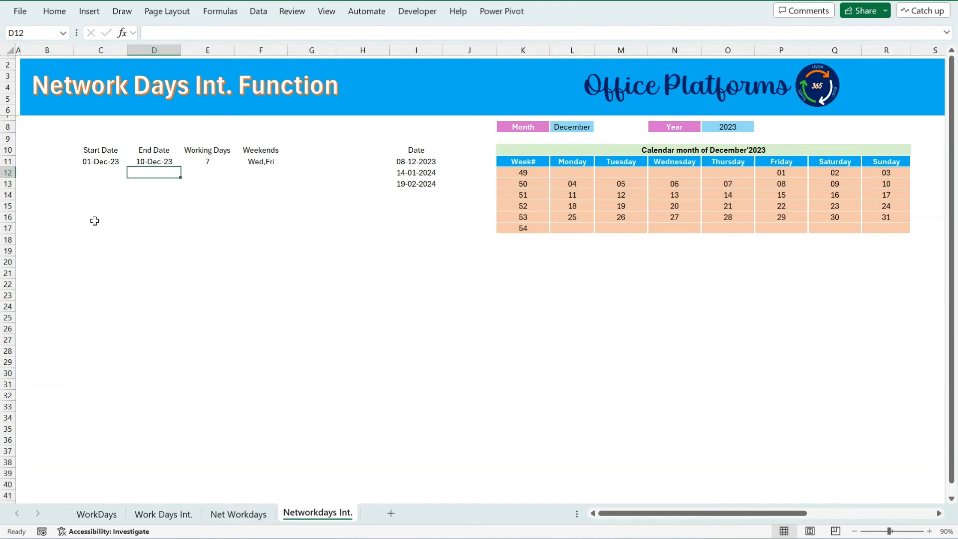
pyautogui.click(101, 217)
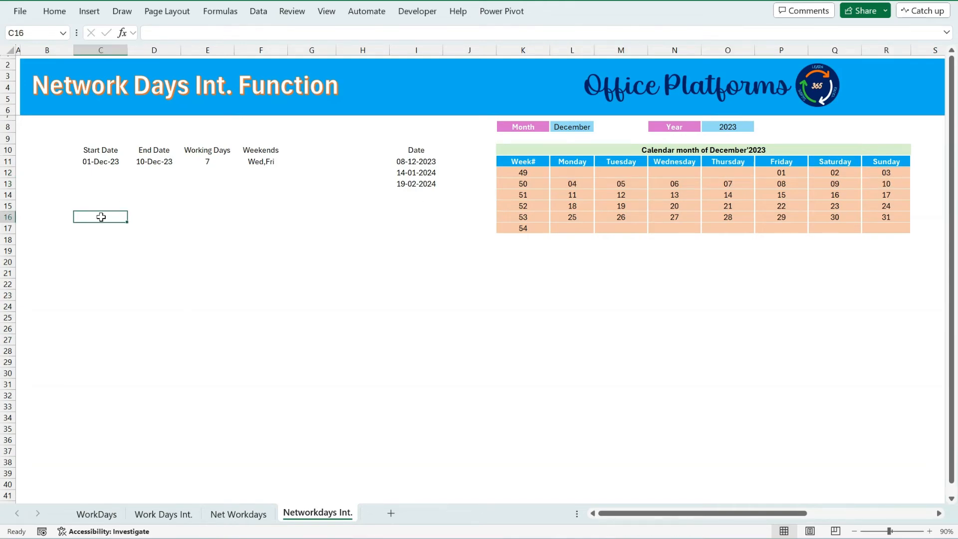
pyautogui.click(204, 159)
pyautogui.click(155, 161)
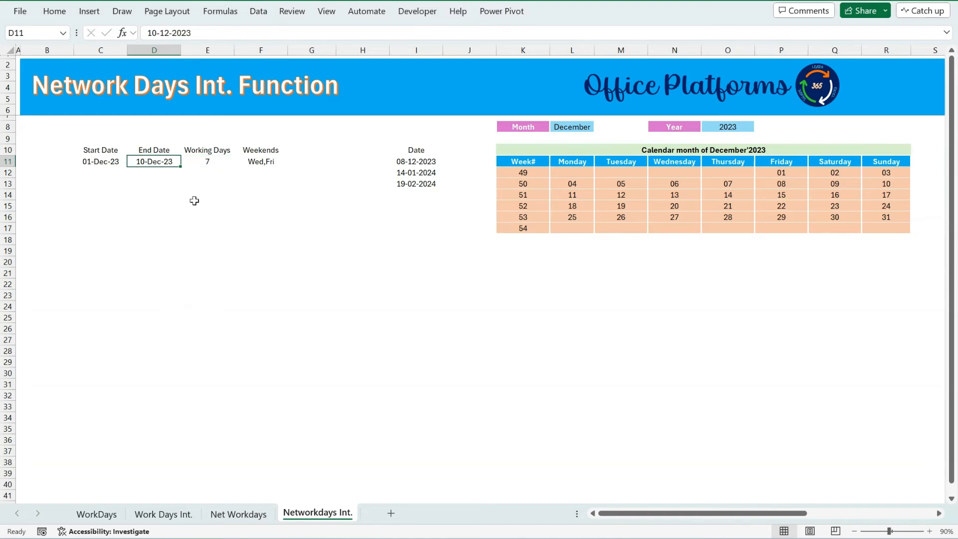
pyautogui.click(88, 273)
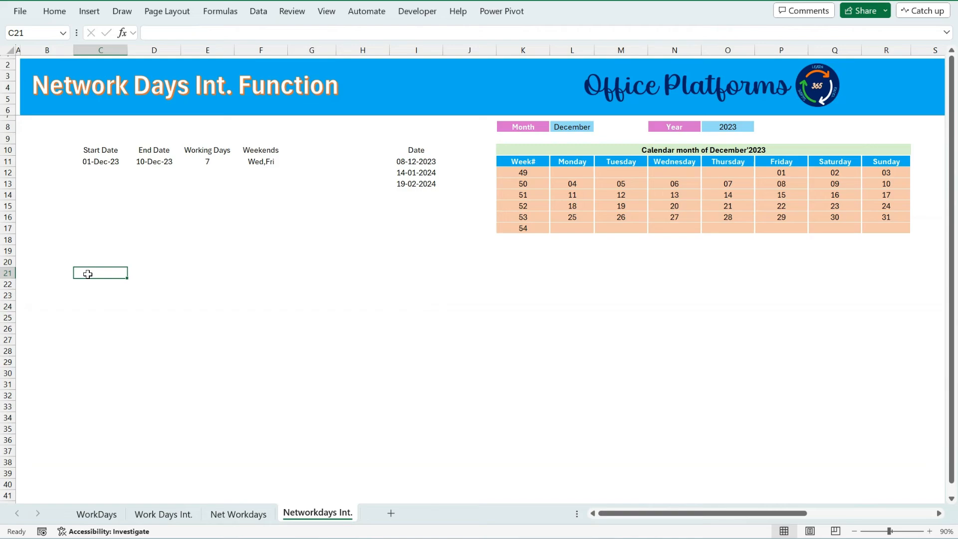
# Enter a WORKDAY.INTL formula in C21 using C11 as start, SEQUENCE(E11) as days and weekend string "0010100".
pyautogui.write('=work')
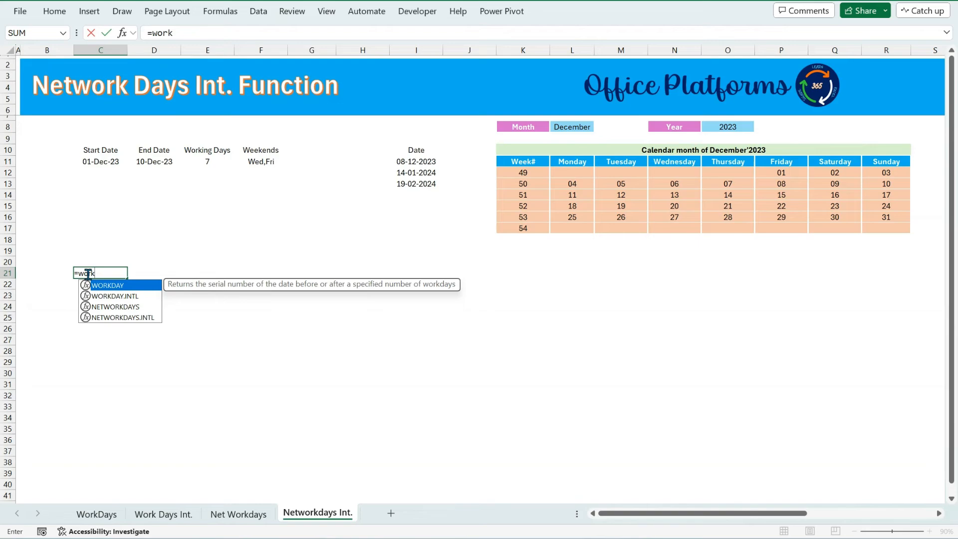
pyautogui.press('Down')
pyautogui.press('Tab')
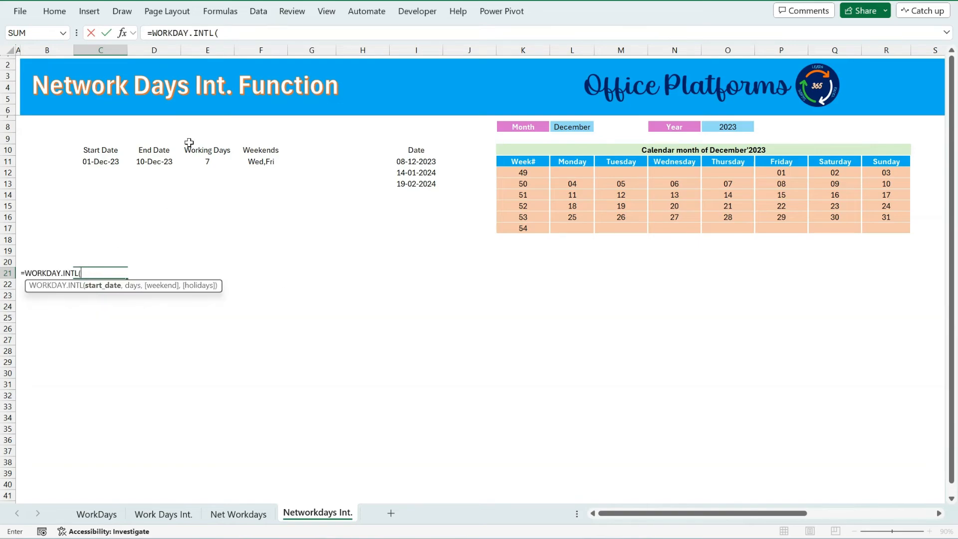
pyautogui.click(103, 162)
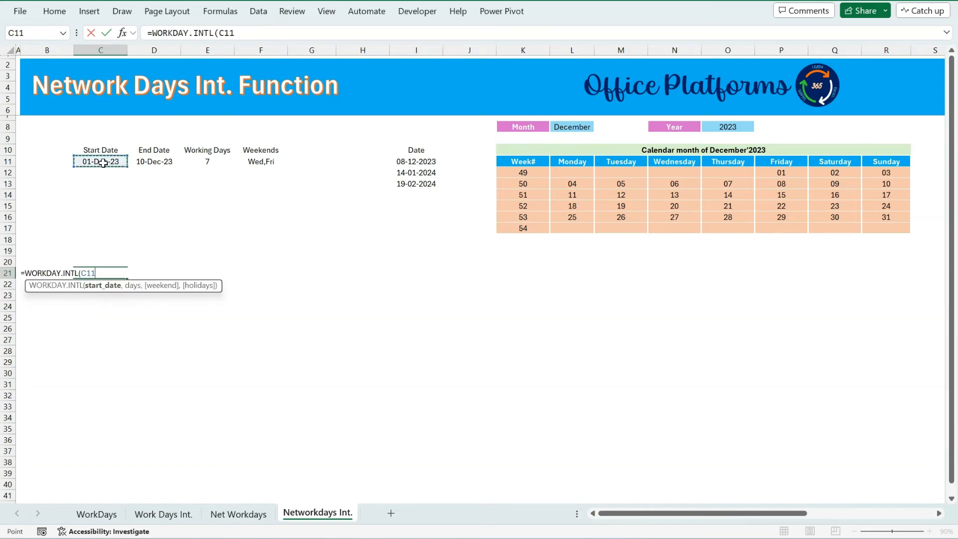
pyautogui.write(',seq')
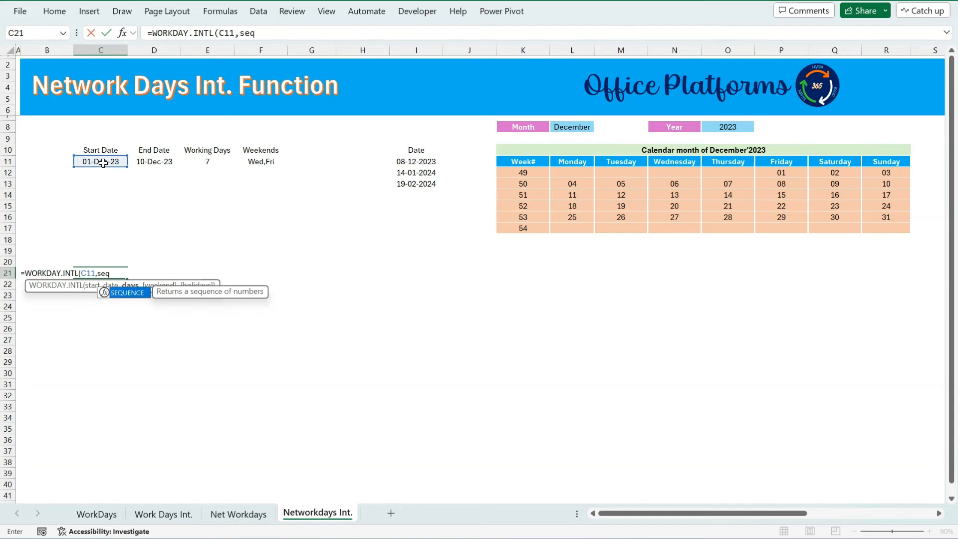
pyautogui.press('Tab')
pyautogui.click(214, 161)
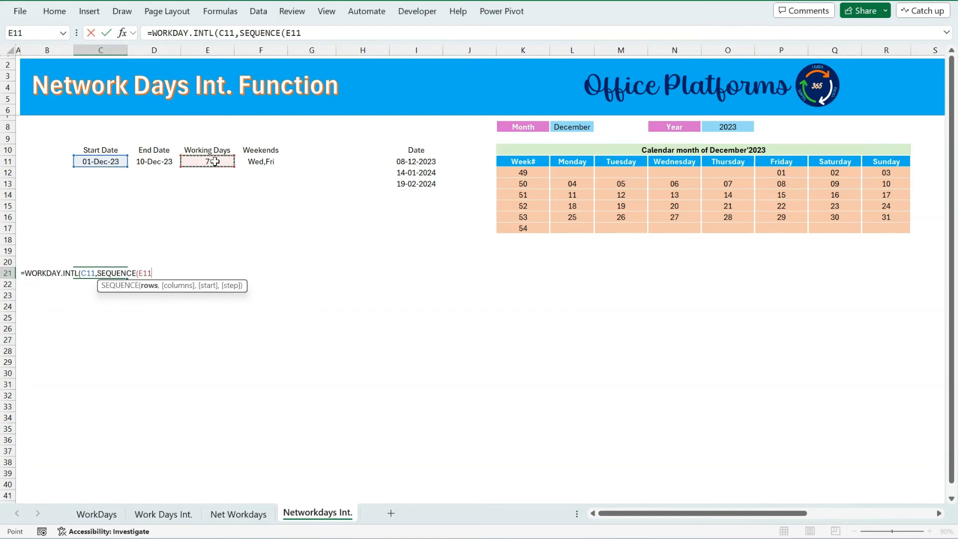
pyautogui.write(')')
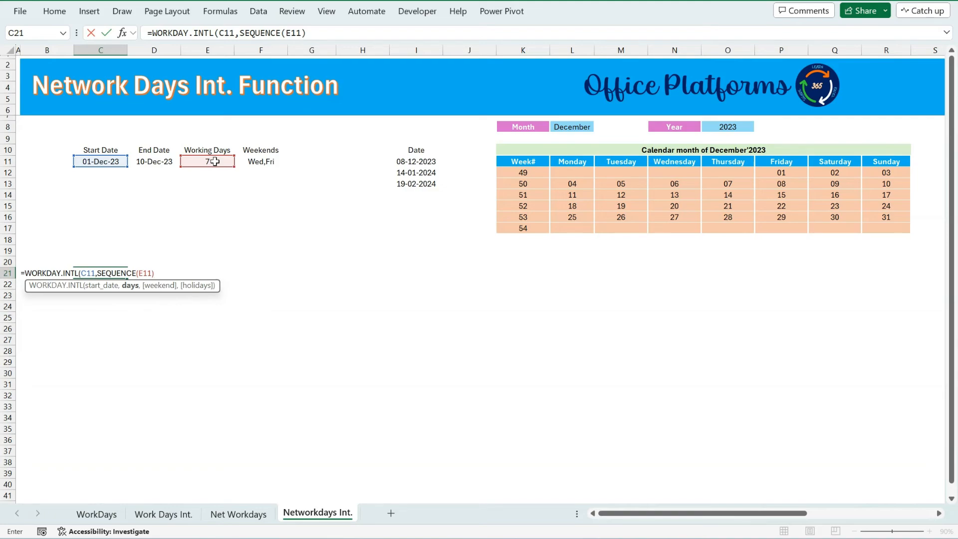
pyautogui.write(',"0010')
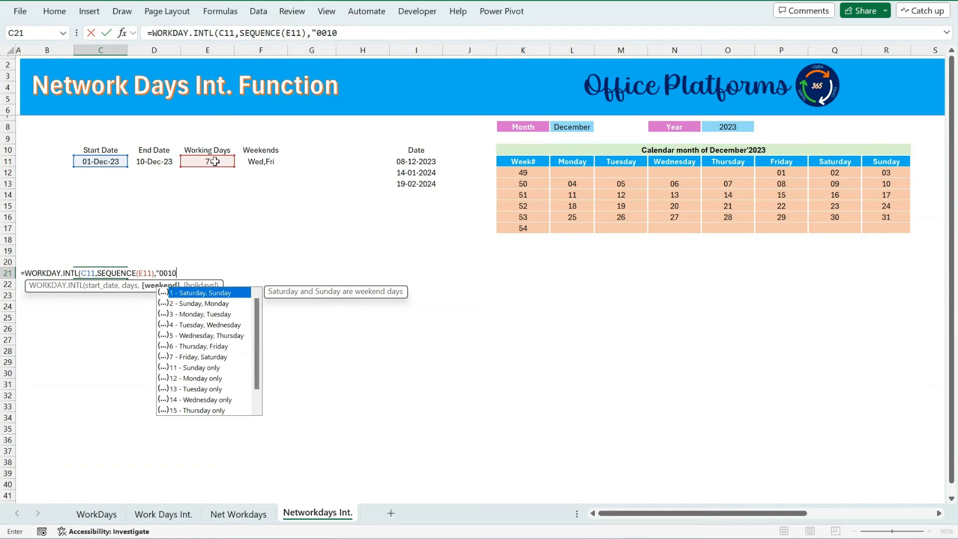
pyautogui.write('1')
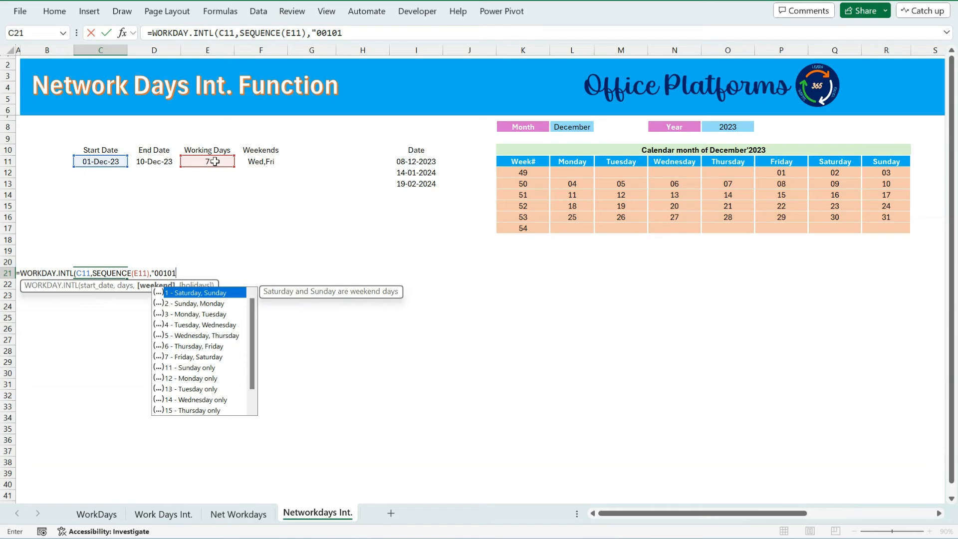
pyautogui.write('00')
pyautogui.write('")')
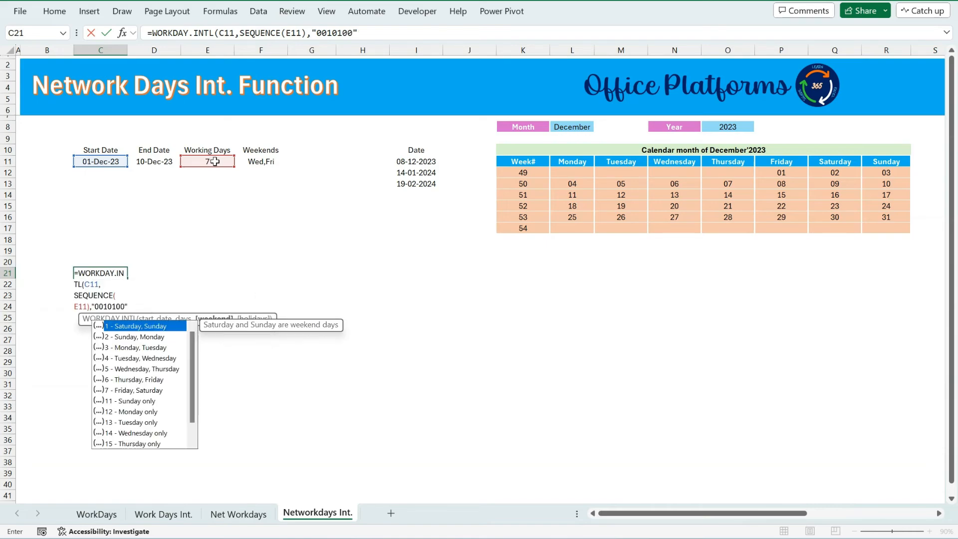
pyautogui.press('Return')
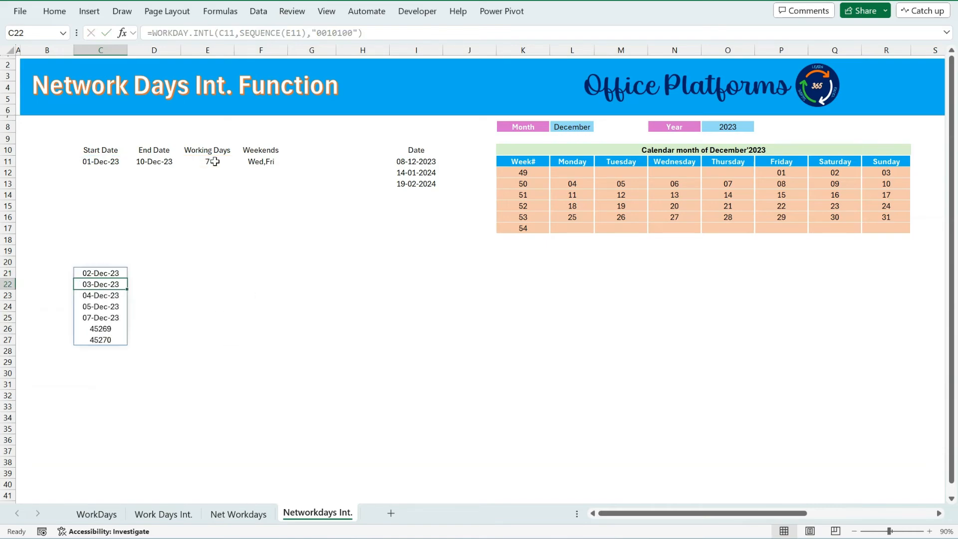
# Format the spilled results from C21 downward as dates.
pyautogui.press('Up')
pyautogui.hotkey('ctrl', 'shift', 'Down')
pyautogui.hotkey('ctrl', 'shift', '3')
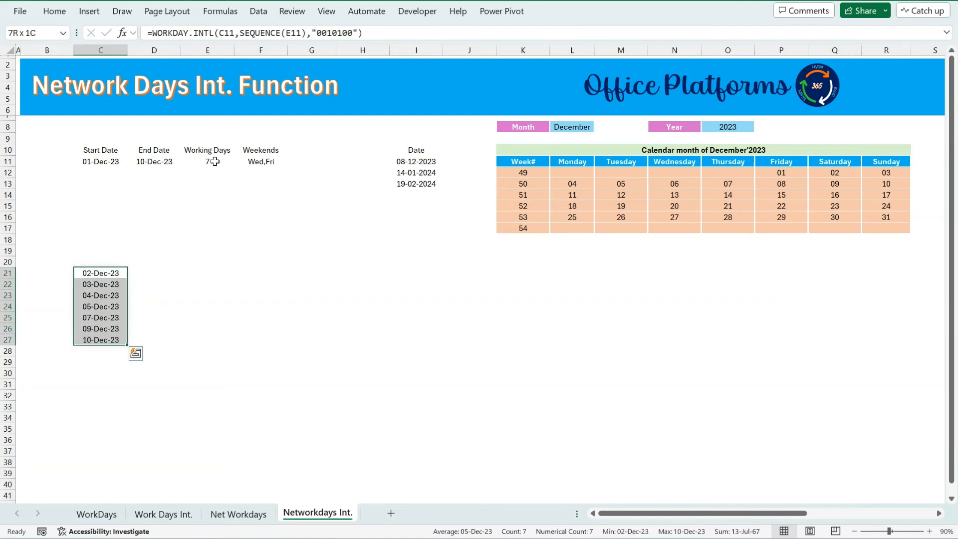
pyautogui.press('Up')
pyautogui.press('Down')
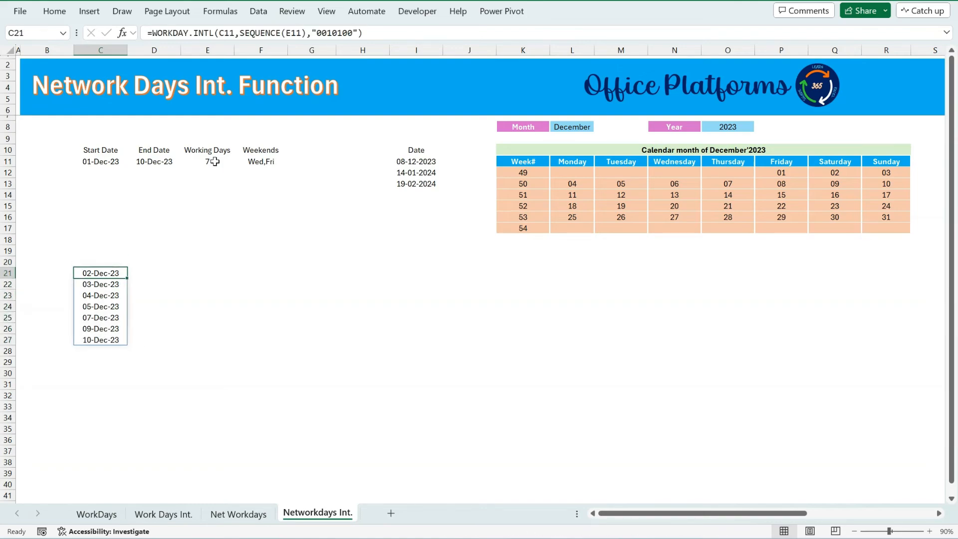
# Compare the spilled date list with the calendar days from 2 to 10 December.
pyautogui.moveTo(94, 274); pyautogui.dragTo(101, 339)
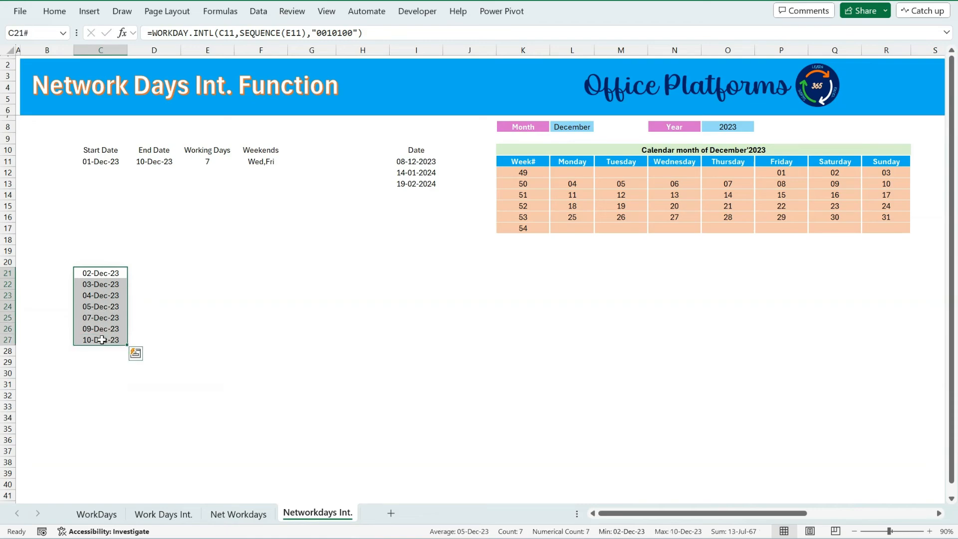
pyautogui.click(112, 273)
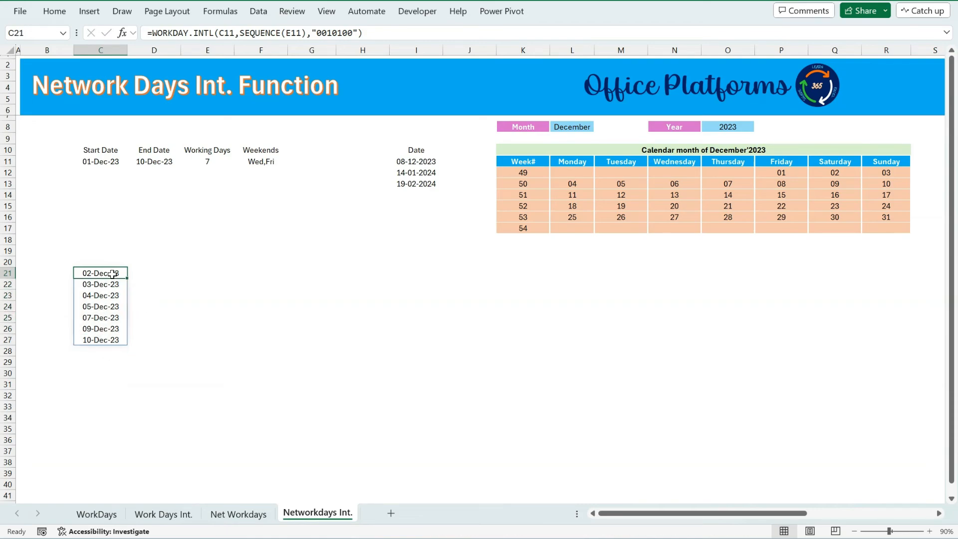
pyautogui.click(843, 174)
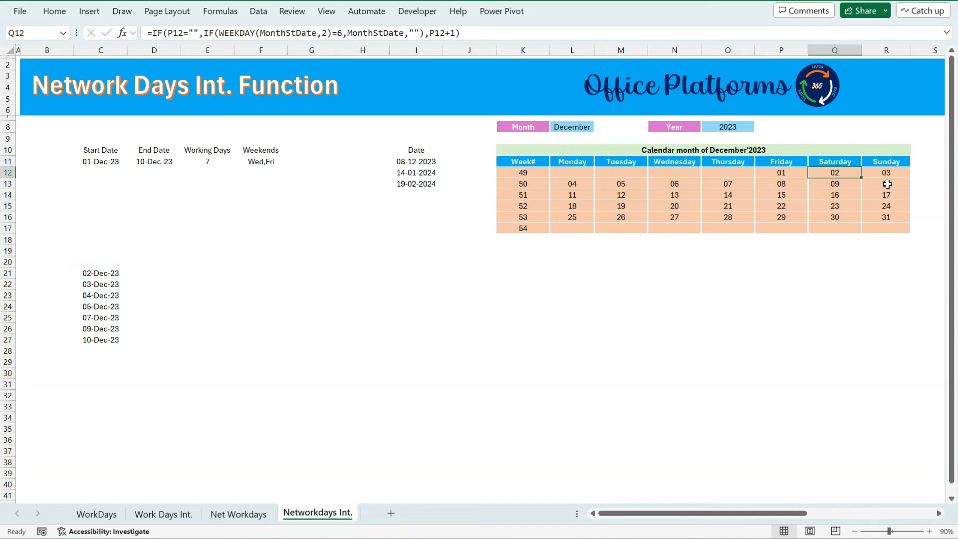
pyautogui.keyDown('ctrl'); pyautogui.click(903, 174); pyautogui.keyUp('ctrl')
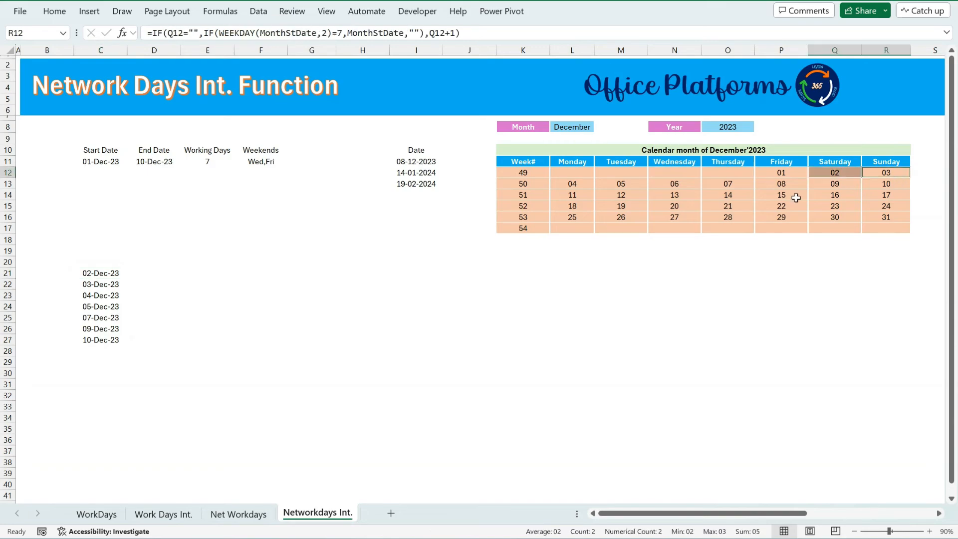
pyautogui.keyDown('ctrl'); pyautogui.click(583, 185); pyautogui.keyUp('ctrl')
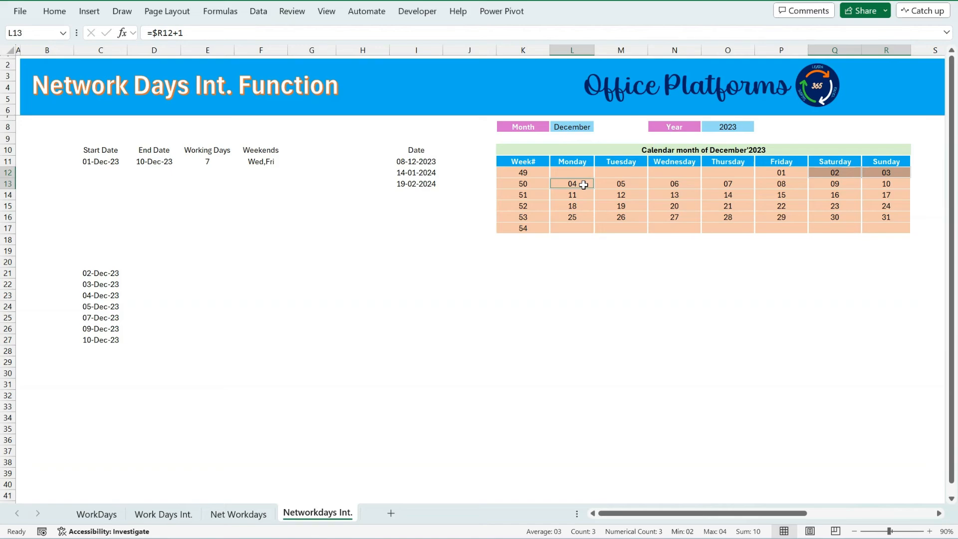
pyautogui.keyDown('ctrl'); pyautogui.click(632, 184); pyautogui.keyUp('ctrl')
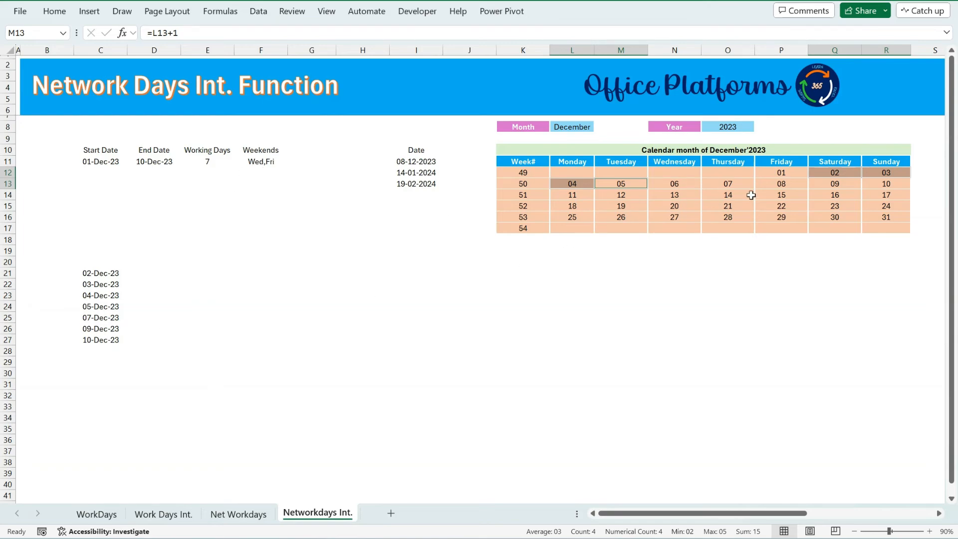
pyautogui.keyDown('ctrl'); pyautogui.click(737, 184); pyautogui.keyUp('ctrl')
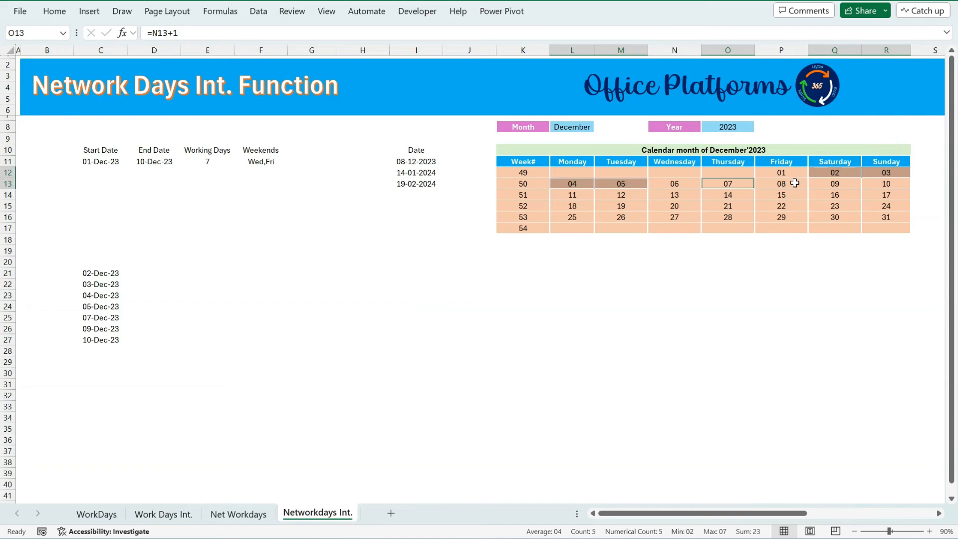
pyautogui.keyDown('ctrl'); pyautogui.click(834, 183); pyautogui.keyUp('ctrl')
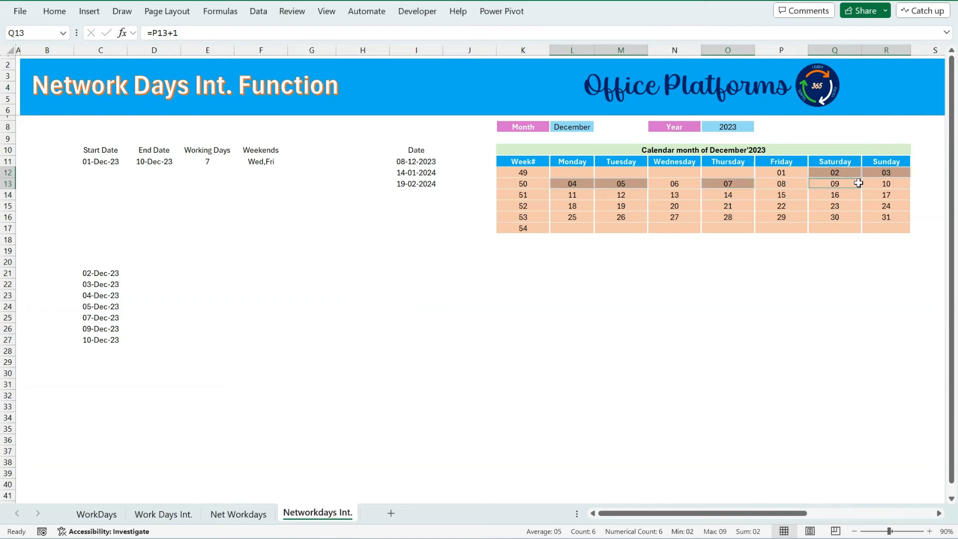
pyautogui.keyDown('ctrl'); pyautogui.click(900, 185); pyautogui.keyUp('ctrl')
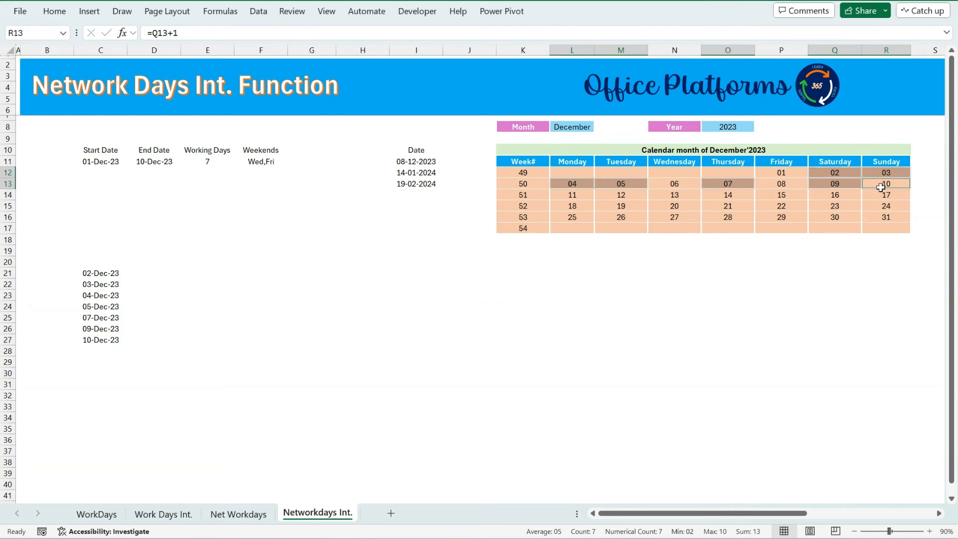
# Change the end date in D11 to 13-12-2023 and format the extended spilled list as dates.
pyautogui.click(169, 163)
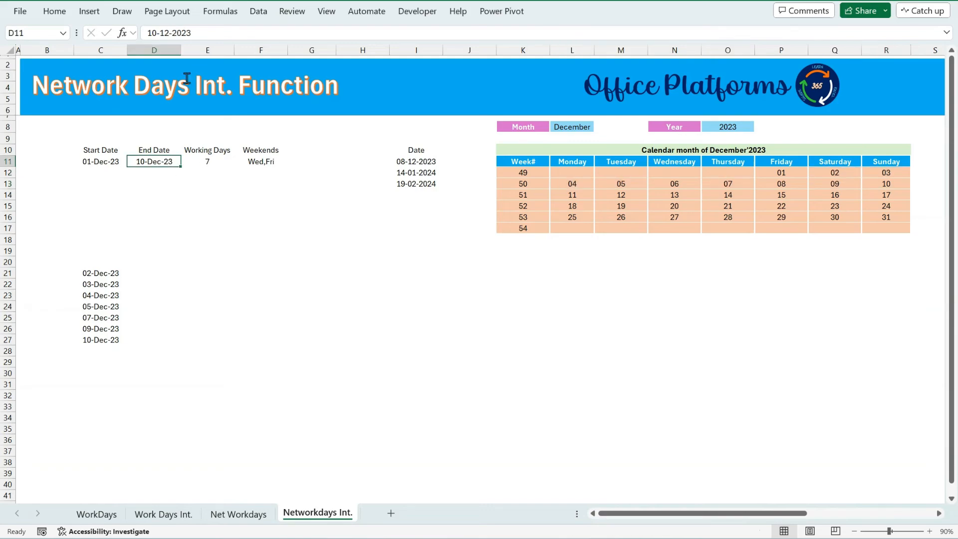
pyautogui.click(157, 33)
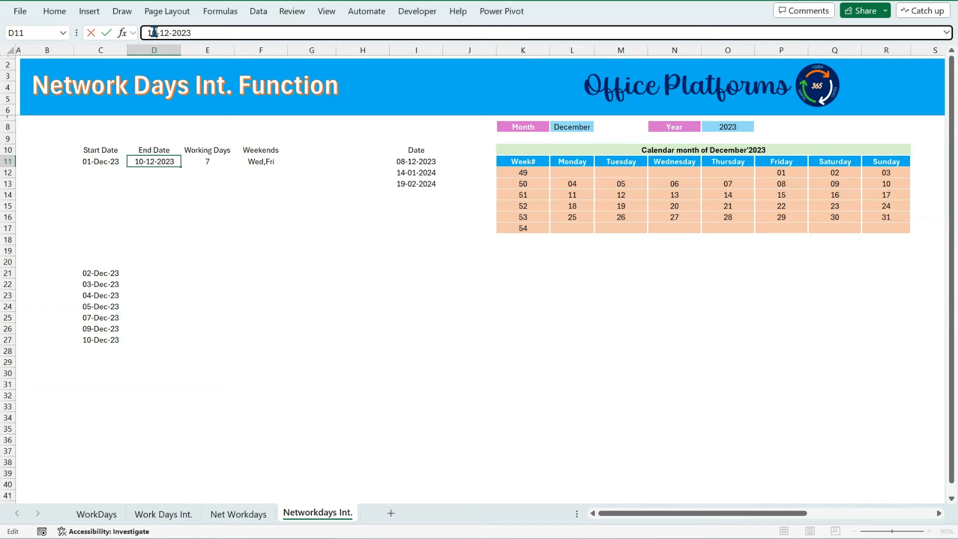
pyautogui.press('BackSpace')
pyautogui.write('3')
pyautogui.press('Return')
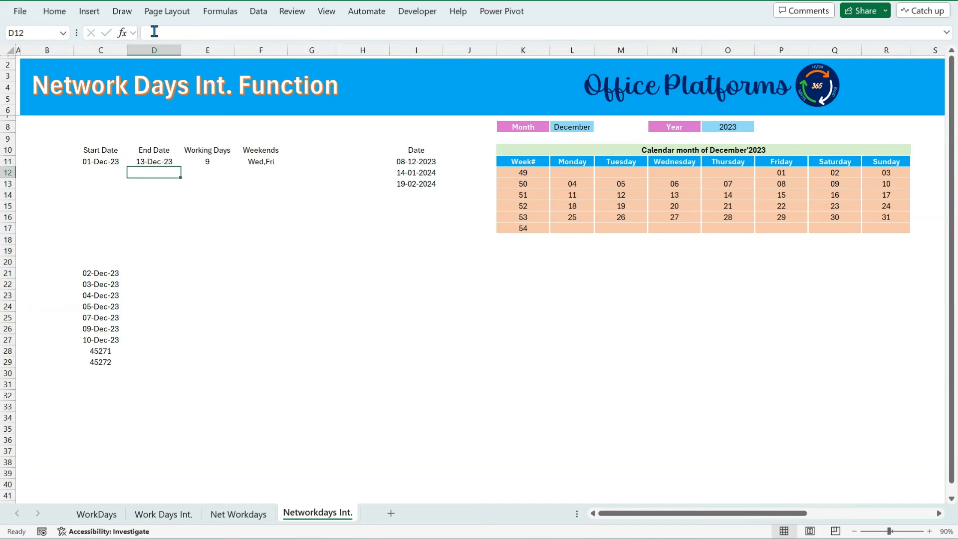
pyautogui.moveTo(108, 275); pyautogui.dragTo(103, 363)
pyautogui.hotkey('ctrl', 'shift', '3')
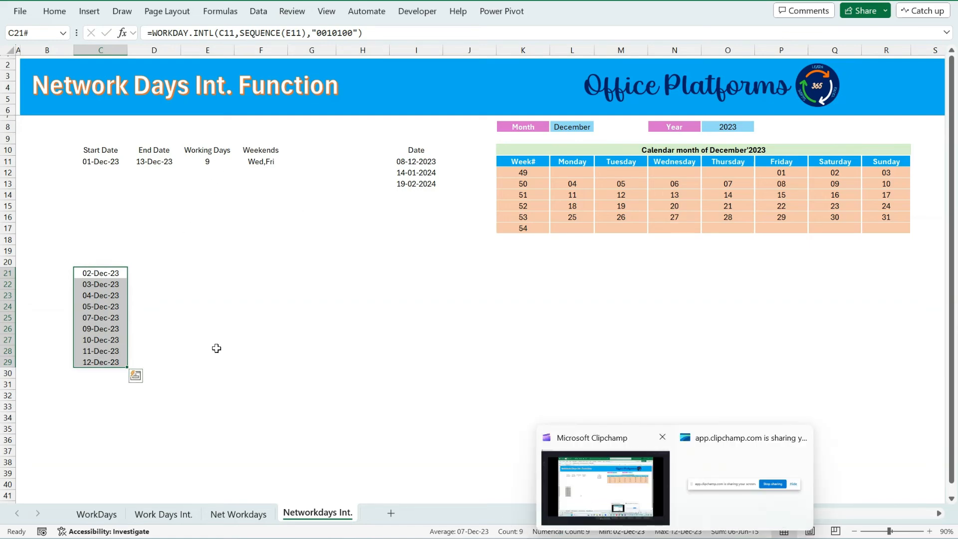
# Compare the extended date list with the calendar days from 2 to 12 December.
pyautogui.click(818, 174)
pyautogui.keyDown('shift'); pyautogui.click(896, 173); pyautogui.keyUp('shift')
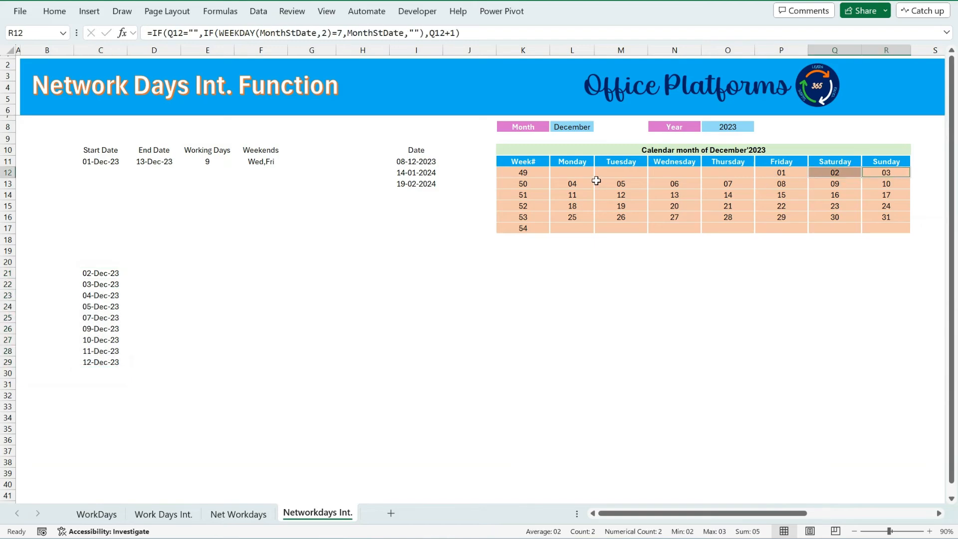
pyautogui.keyDown('ctrl'); pyautogui.click(574, 184); pyautogui.keyUp('ctrl')
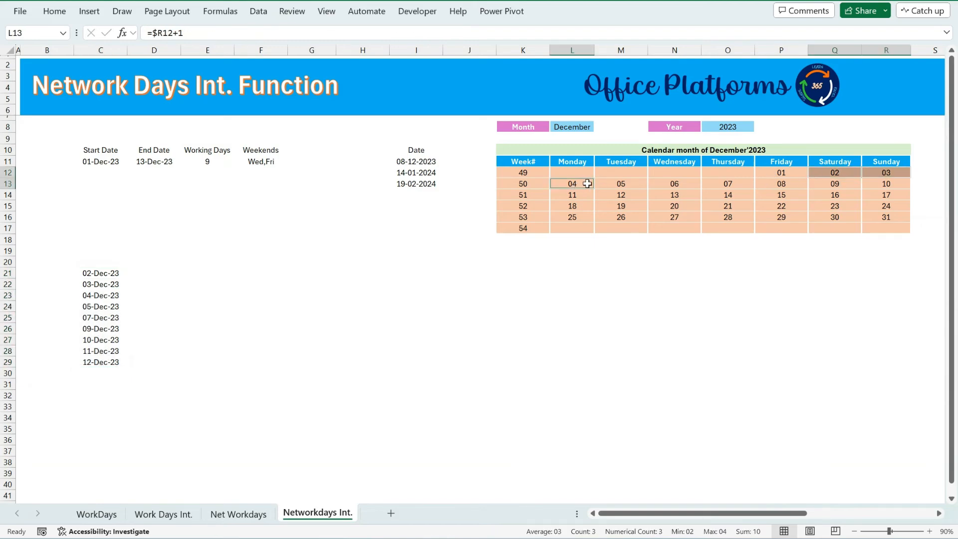
pyautogui.keyDown('ctrl'); pyautogui.click(624, 186); pyautogui.keyUp('ctrl')
pyautogui.keyDown('ctrl'); pyautogui.click(739, 184); pyautogui.keyUp('ctrl')
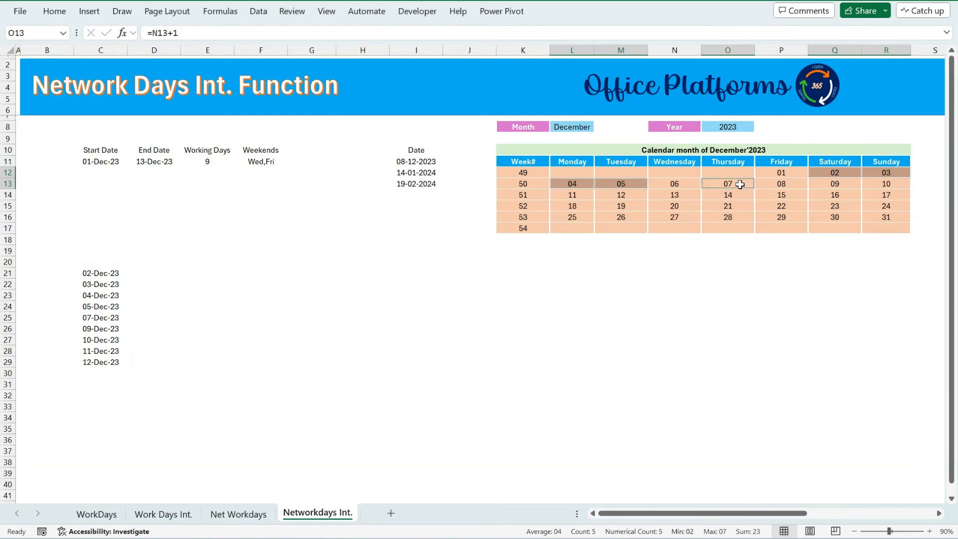
pyautogui.keyDown('ctrl'); pyautogui.click(828, 185); pyautogui.keyUp('ctrl')
pyautogui.keyDown('ctrl'); pyautogui.click(887, 184); pyautogui.keyUp('ctrl')
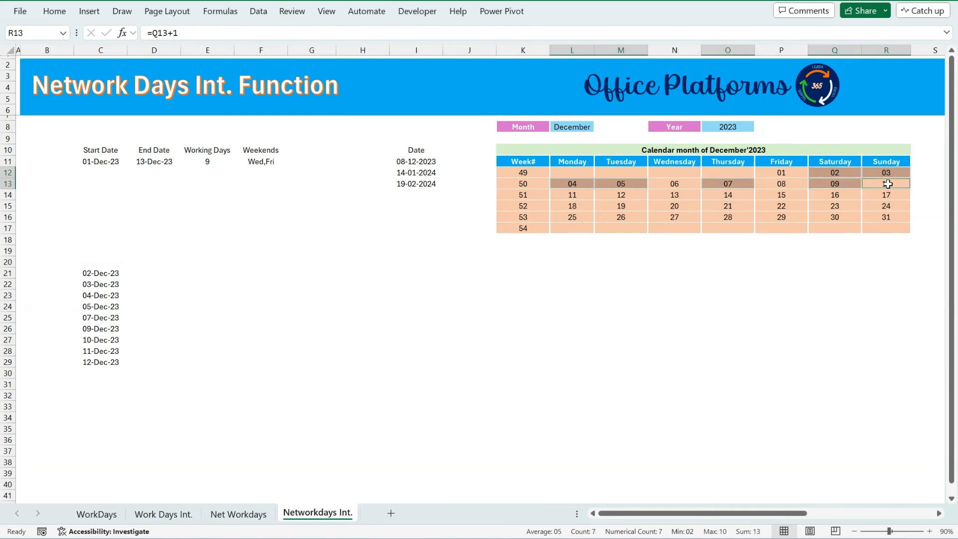
pyautogui.keyDown('ctrl'); pyautogui.click(573, 194); pyautogui.keyUp('ctrl')
pyautogui.keyDown('ctrl'); pyautogui.click(618, 197); pyautogui.keyUp('ctrl')
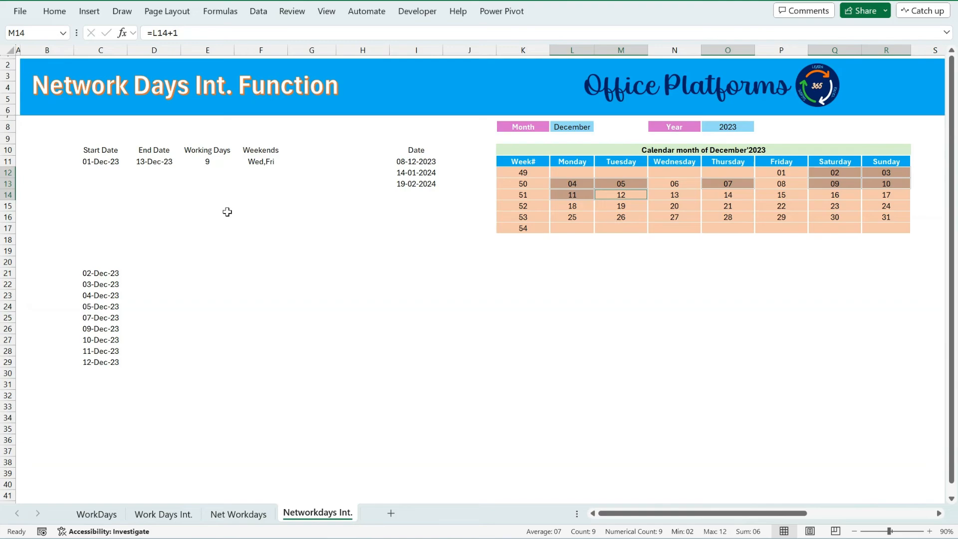
pyautogui.click(92, 274)
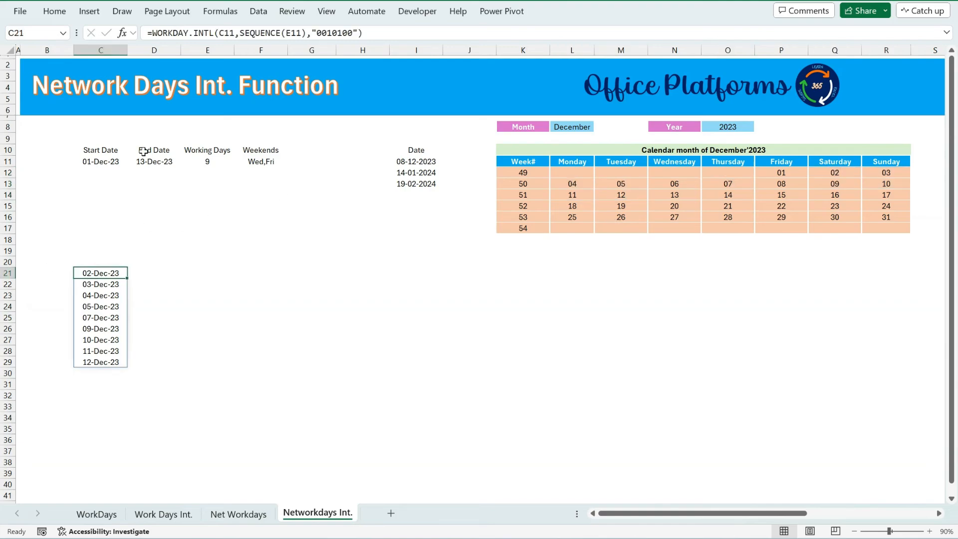
# Copy the start date, end date, working days and weekends from row 11 down into row 12.
pyautogui.moveTo(122, 162); pyautogui.dragTo(249, 168)
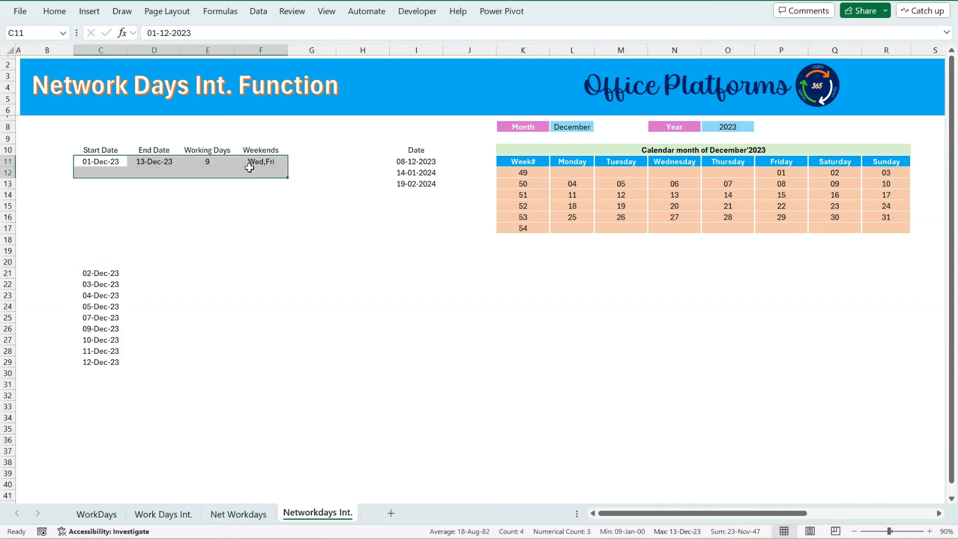
pyautogui.hotkey('ctrl', 'd')
pyautogui.click(159, 173)
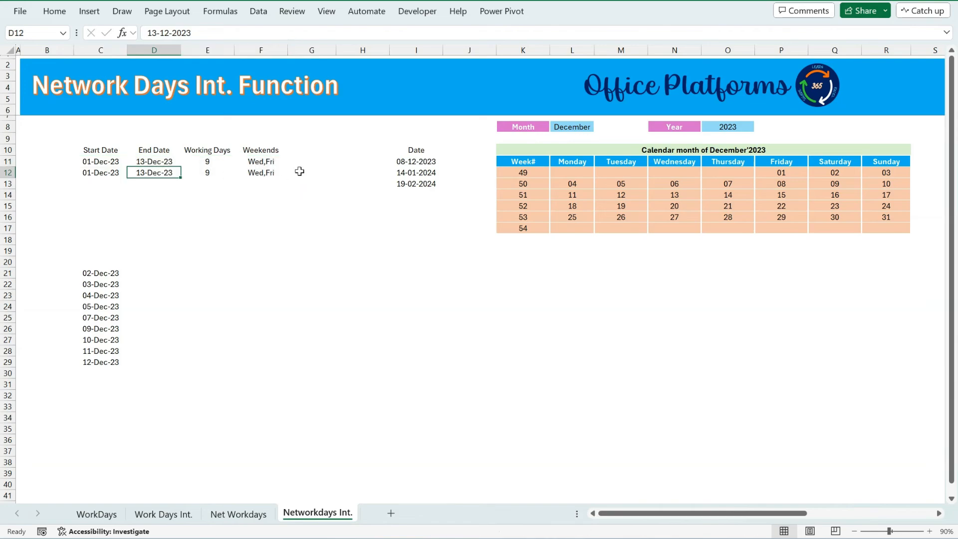
# Switch the calendar to January 2024 by choosing the month and the year.
pyautogui.click(583, 127)
pyautogui.click(600, 126)
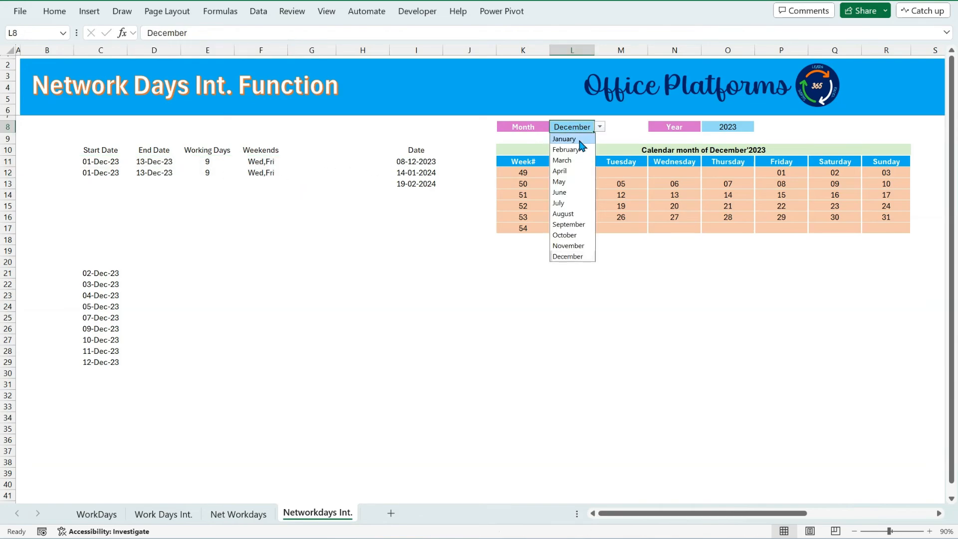
pyautogui.click(561, 138)
pyautogui.click(728, 127)
pyautogui.click(759, 127)
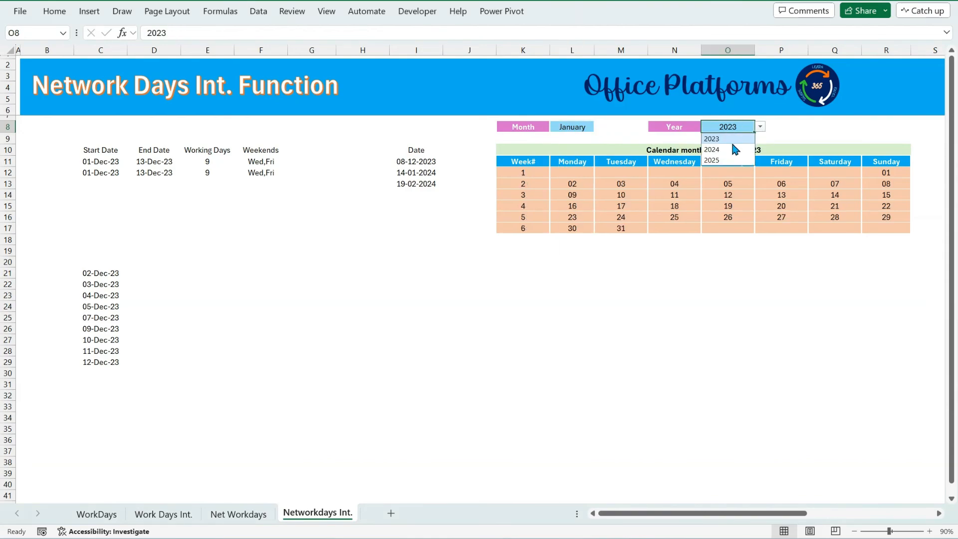
pyautogui.click(722, 144)
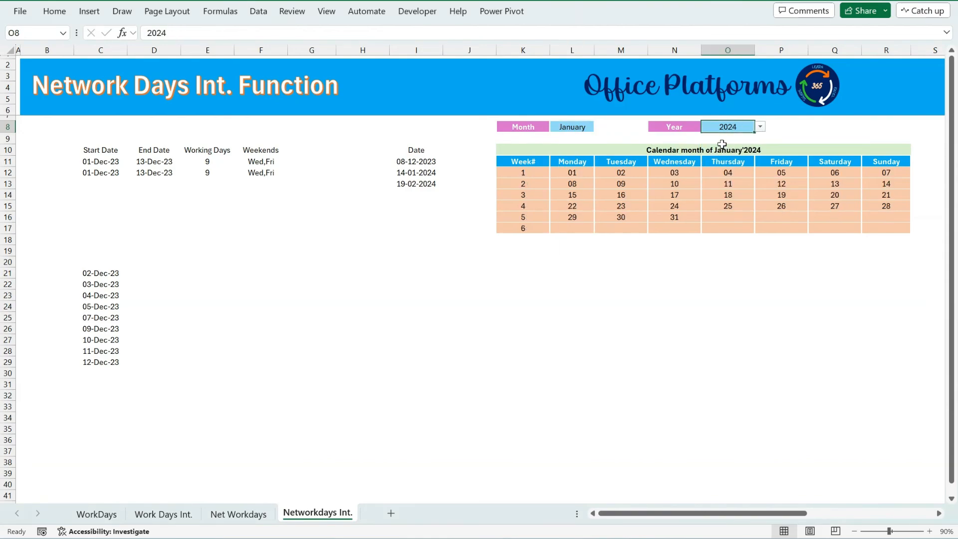
# Change the start date in C12 to 01-01-2024.
pyautogui.click(419, 173)
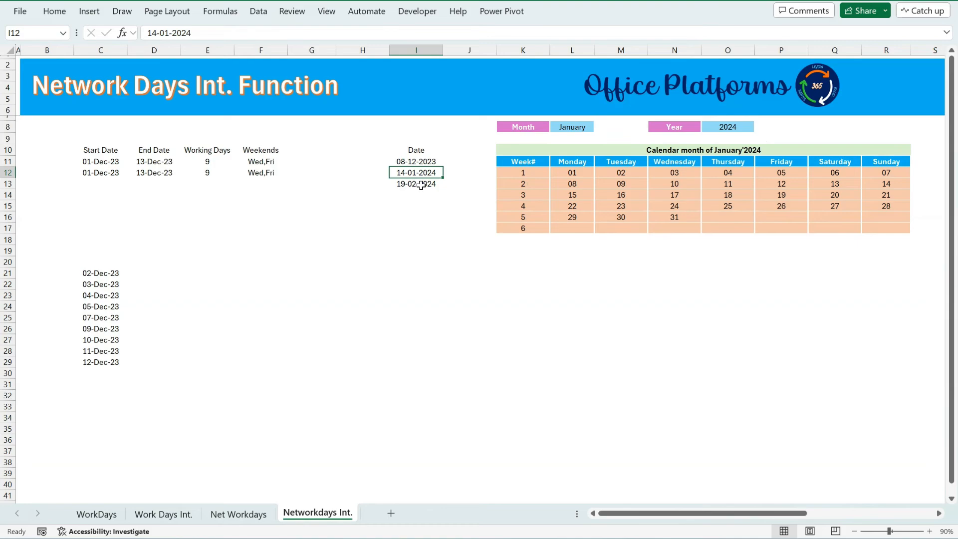
pyautogui.click(107, 174)
pyautogui.click(167, 32)
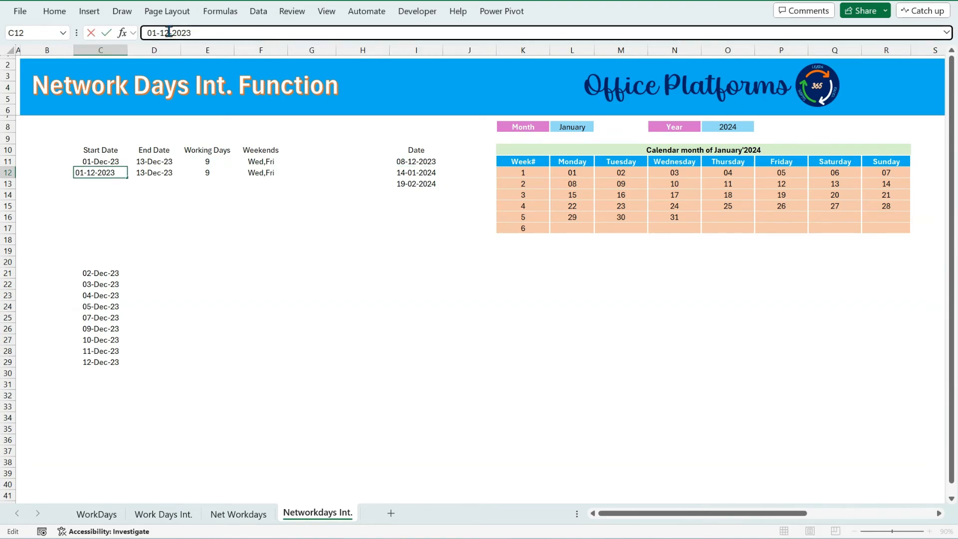
pyautogui.press('BackSpace')
pyautogui.press('Tab')
pyautogui.press('F2')
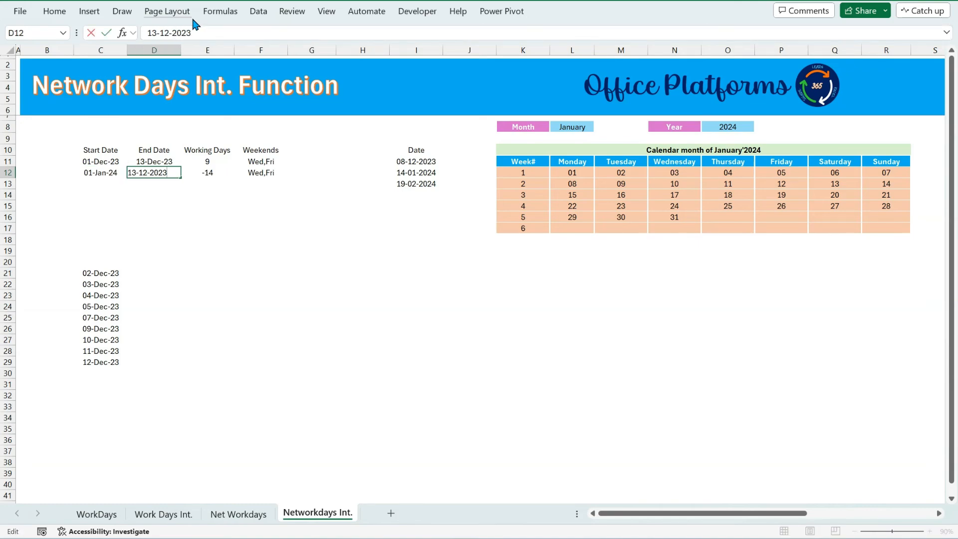
pyautogui.press('Escape')
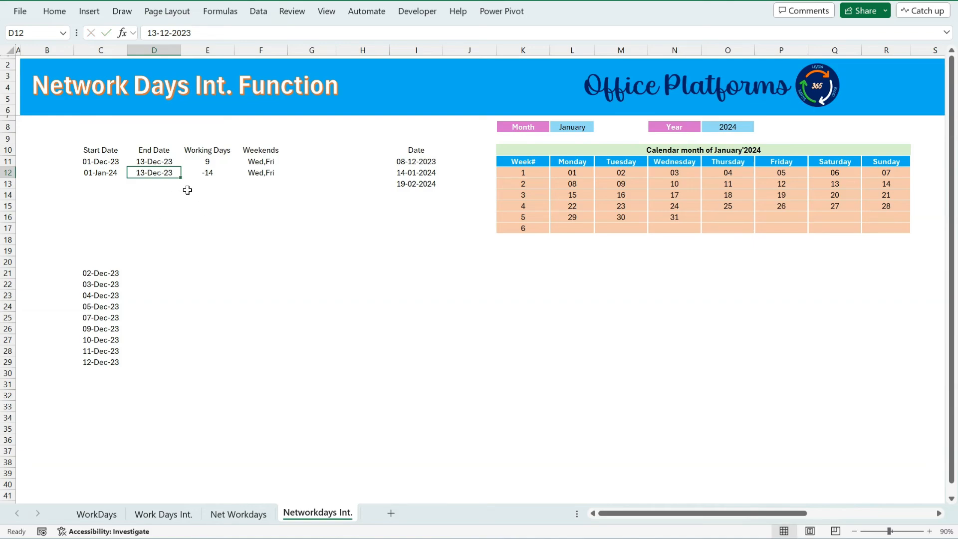
# Change the end date in D12 to 14-01-2024.
pyautogui.click(209, 173)
pyautogui.moveTo(109, 175); pyautogui.dragTo(162, 173)
pyautogui.click(204, 33)
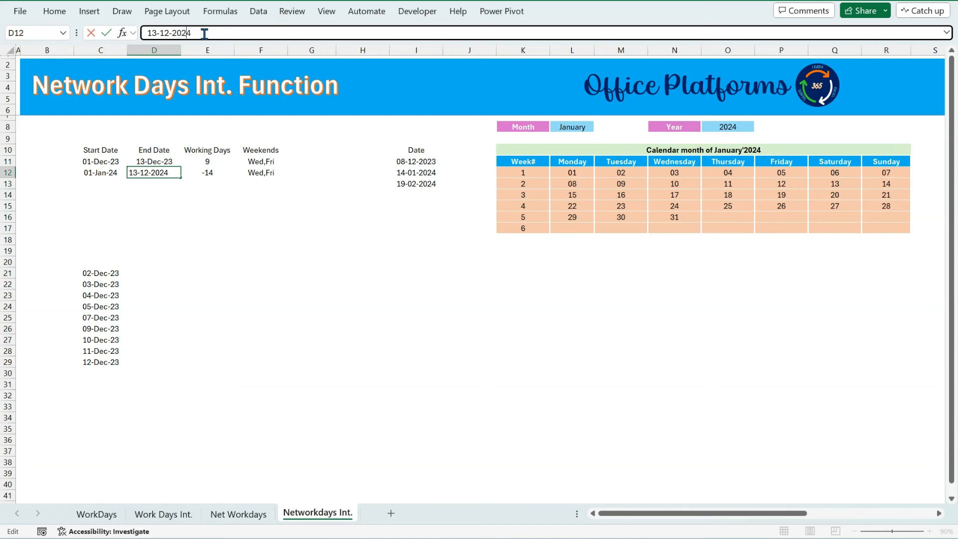
pyautogui.press('BackSpace')
pyautogui.press('BackSpace')
pyautogui.write('4')
pyautogui.press('Return')
# Point the WORKDAY.INTL spill formula in C21 at the start date in C12 and working days in E12.
pyautogui.press('Up')
pyautogui.press('Right')
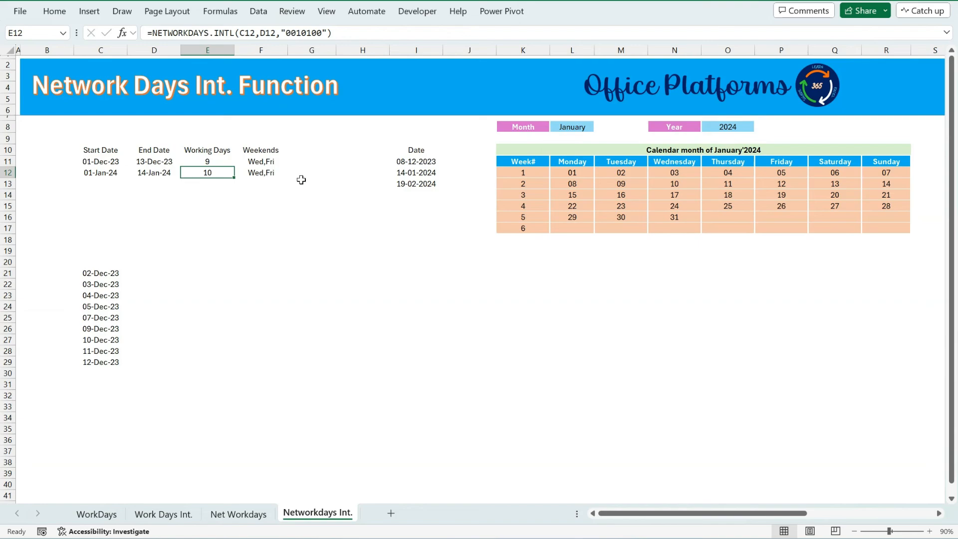
pyautogui.click(404, 173)
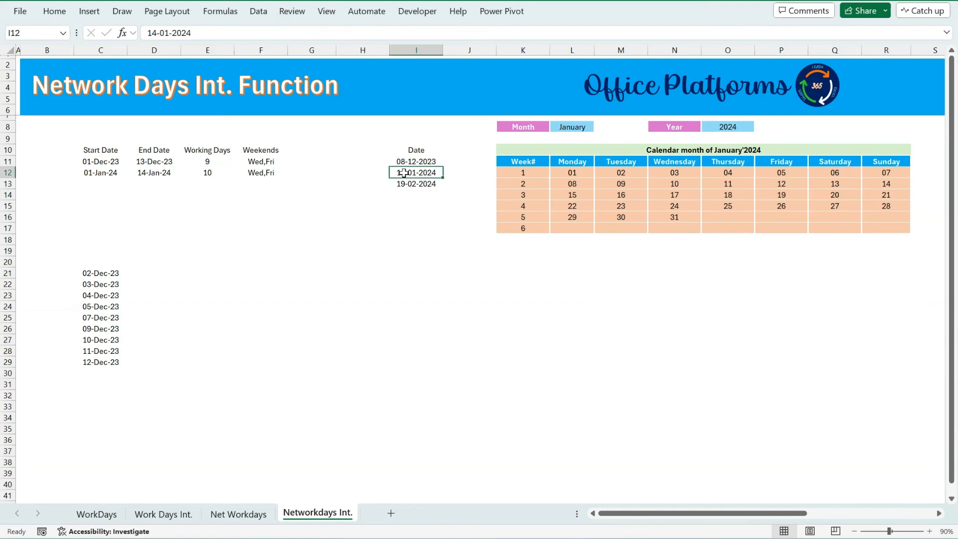
pyautogui.click(93, 274)
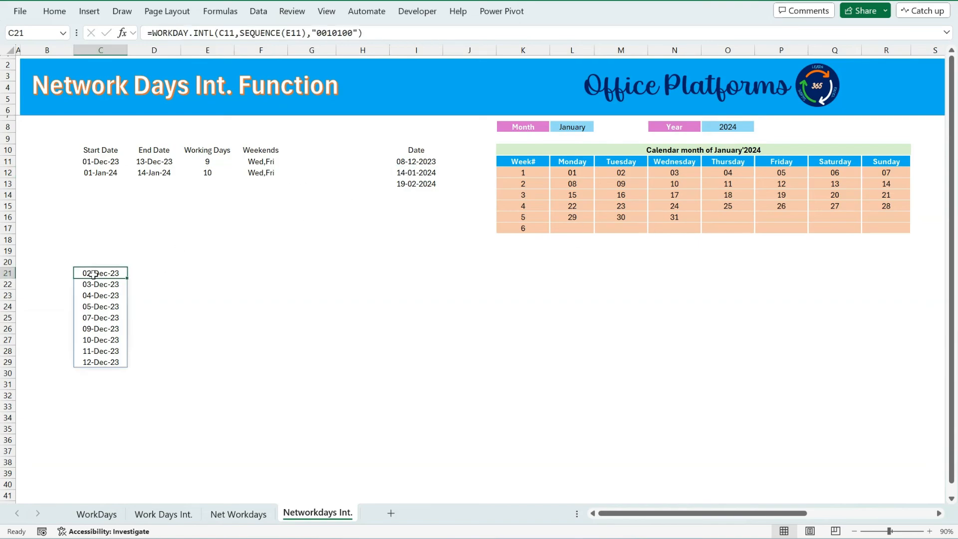
pyautogui.press('F2')
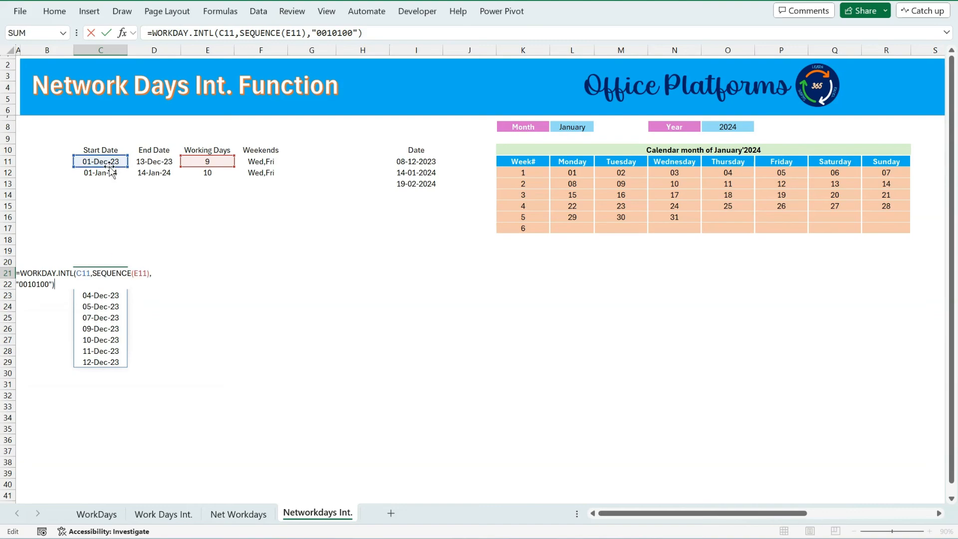
pyautogui.moveTo(108, 167); pyautogui.dragTo(109, 176)
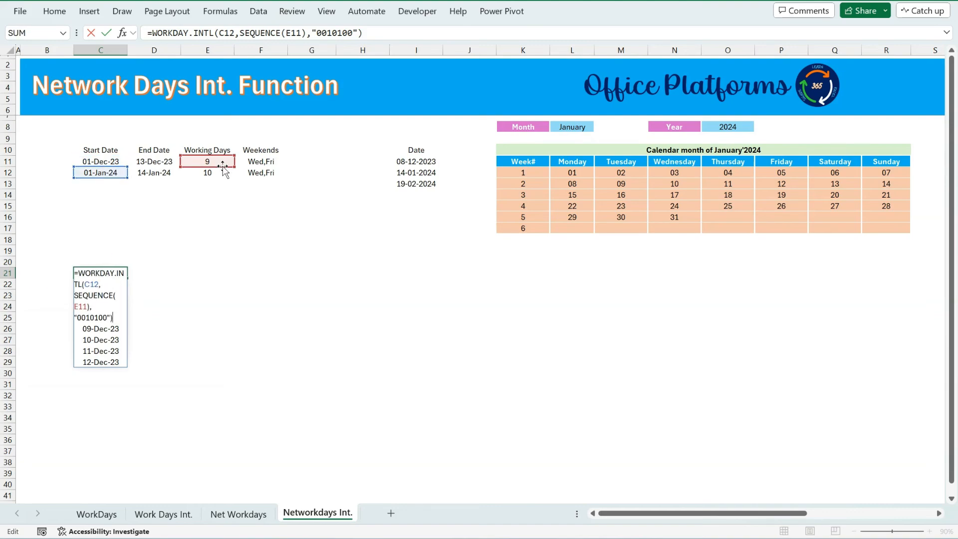
pyautogui.moveTo(223, 166); pyautogui.dragTo(226, 182)
pyautogui.press('Return')
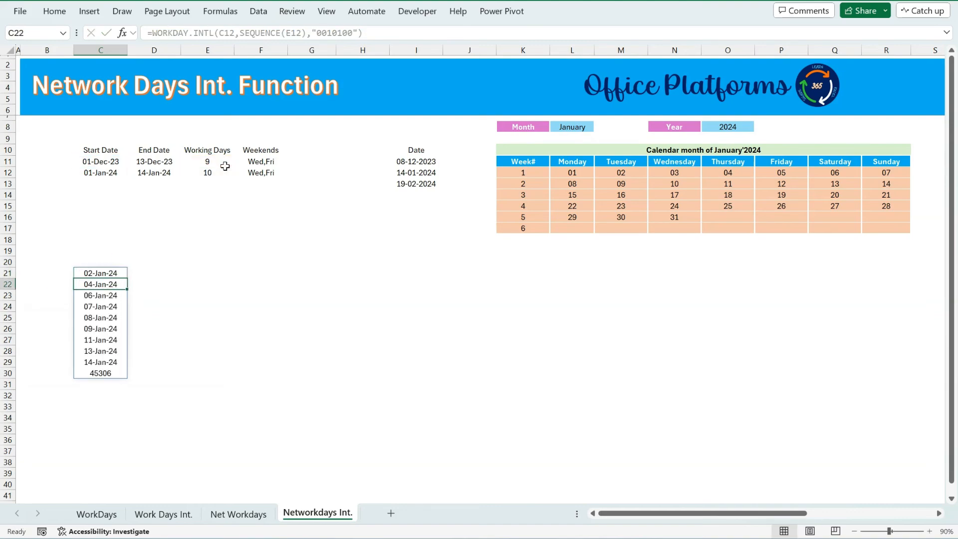
# Format the spilled list from C21 as dates.
pyautogui.press('Up')
pyautogui.hotkey('ctrl', 'shift', 'Down')
pyautogui.hotkey('ctrl', 'shift', '3')
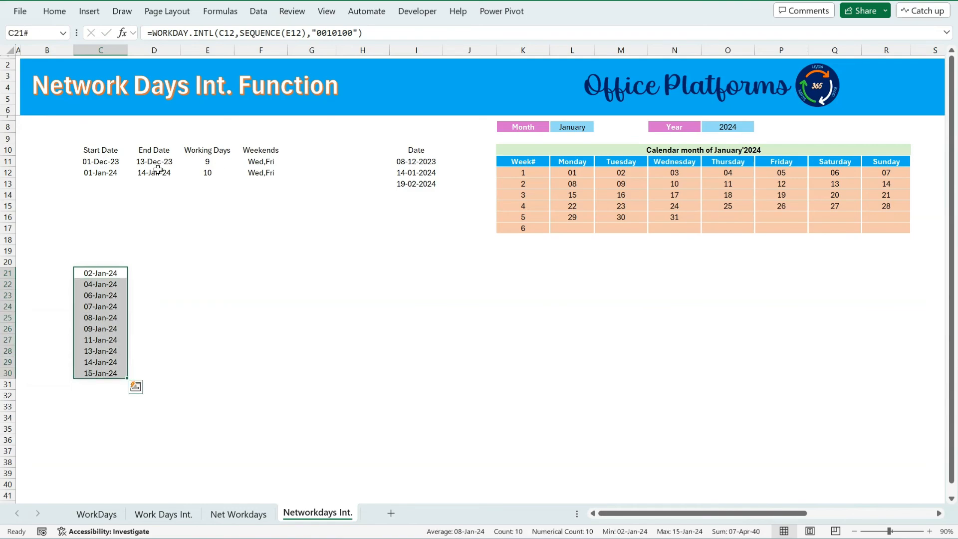
# Add the holiday range I11:I13 as the last argument of the WORKDAY.INTL formula in C21.
pyautogui.click(112, 273)
pyautogui.press('F2')
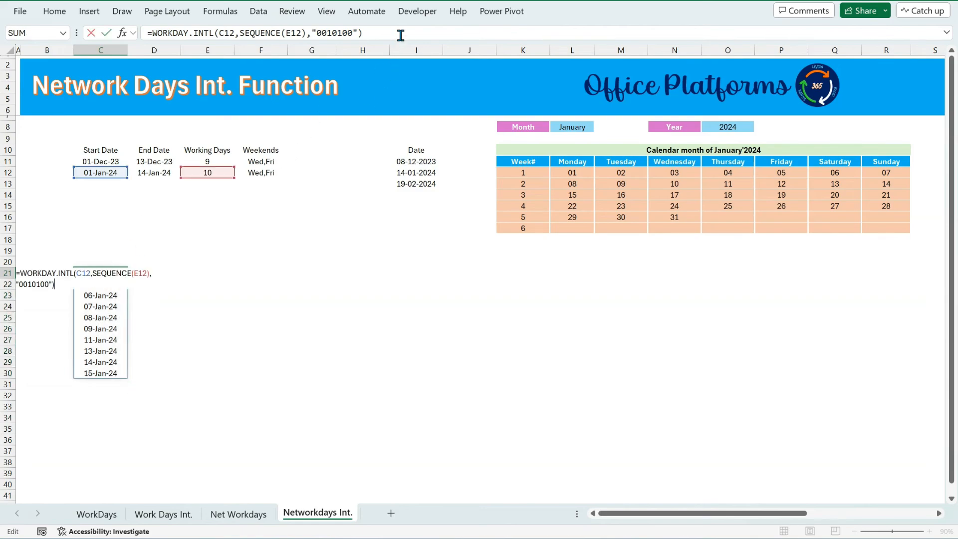
pyautogui.click(401, 33)
pyautogui.press('BackSpace')
pyautogui.write(',')
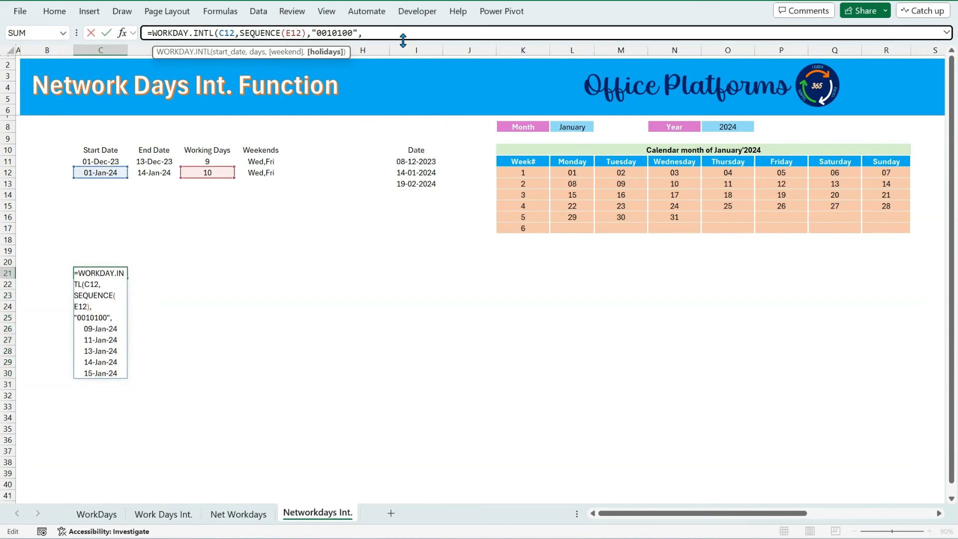
pyautogui.moveTo(419, 162); pyautogui.dragTo(418, 183)
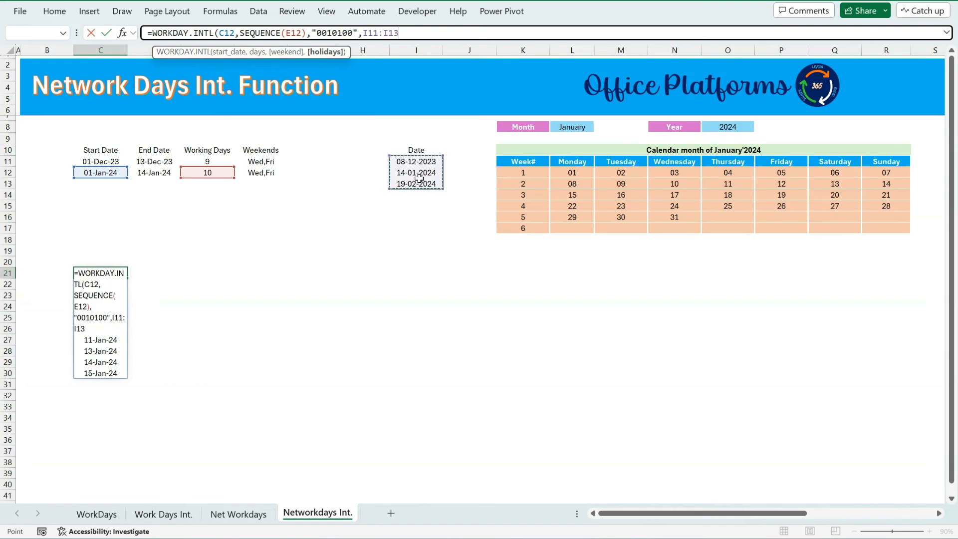
pyautogui.write(')')
pyautogui.press('Return')
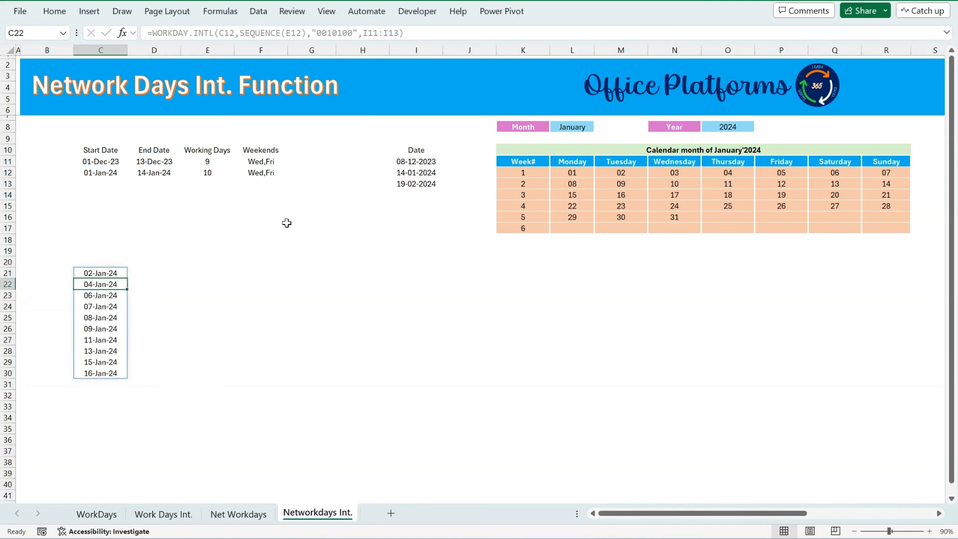
# Compare the spilled dates with the January calendar, the holidays and the row 12 inputs.
pyautogui.click(86, 273)
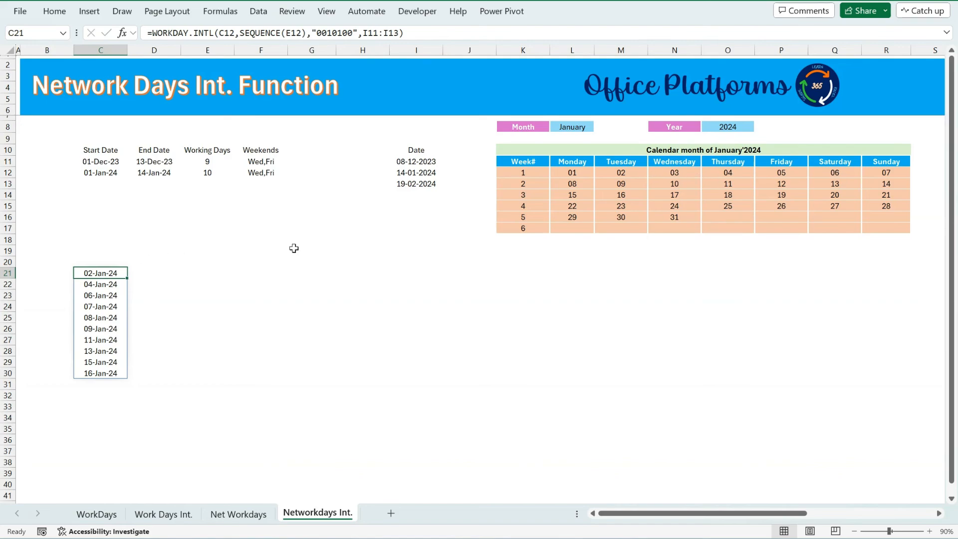
pyautogui.click(620, 172)
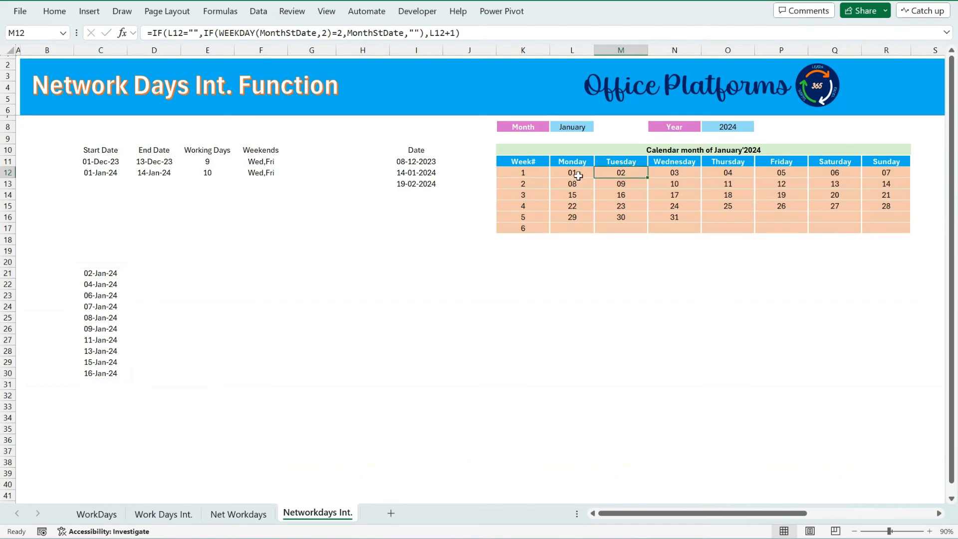
pyautogui.click(101, 274)
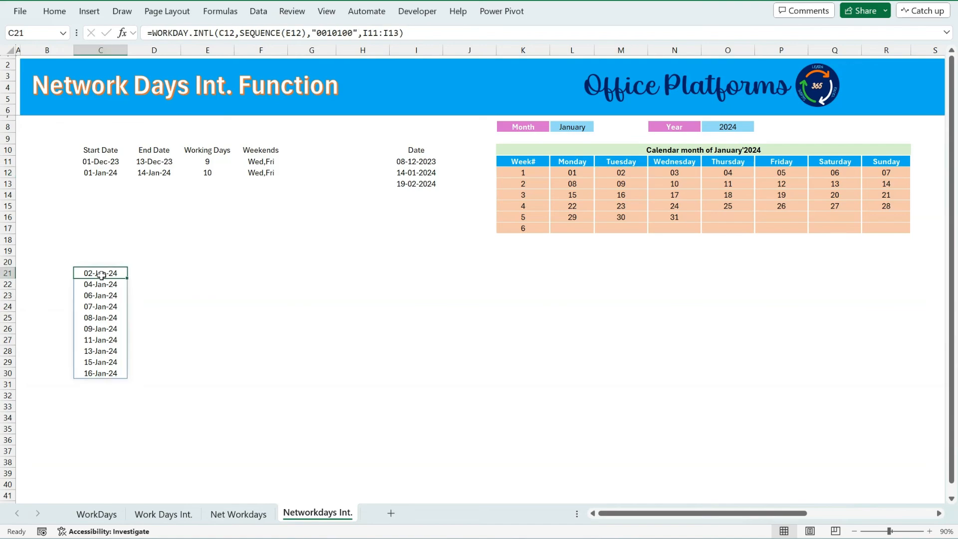
pyautogui.moveTo(101, 274); pyautogui.dragTo(105, 373)
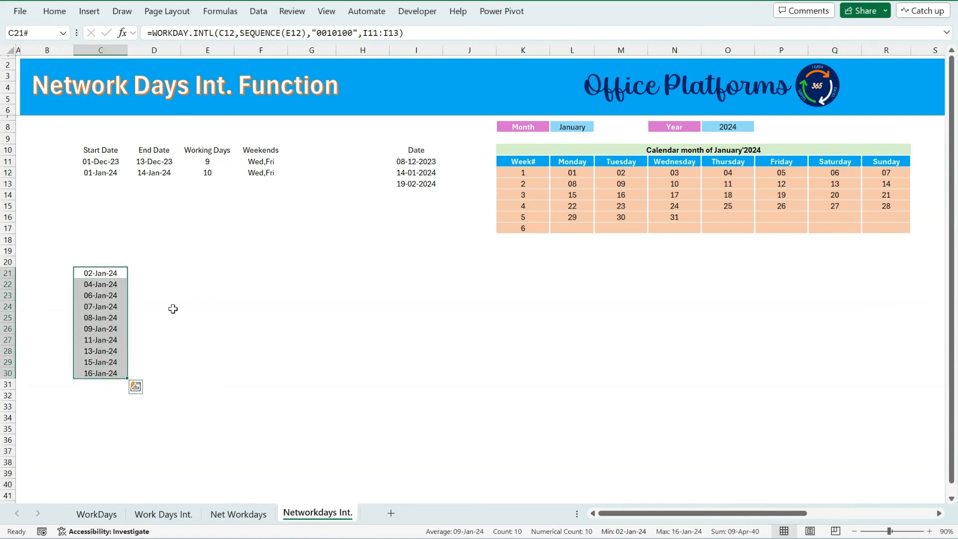
pyautogui.click(199, 174)
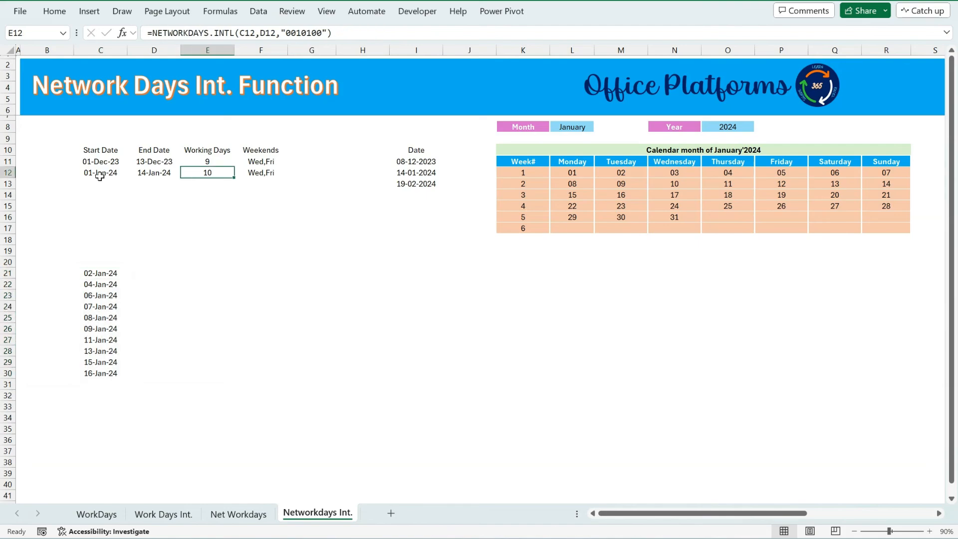
pyautogui.click(100, 176)
pyautogui.click(112, 273)
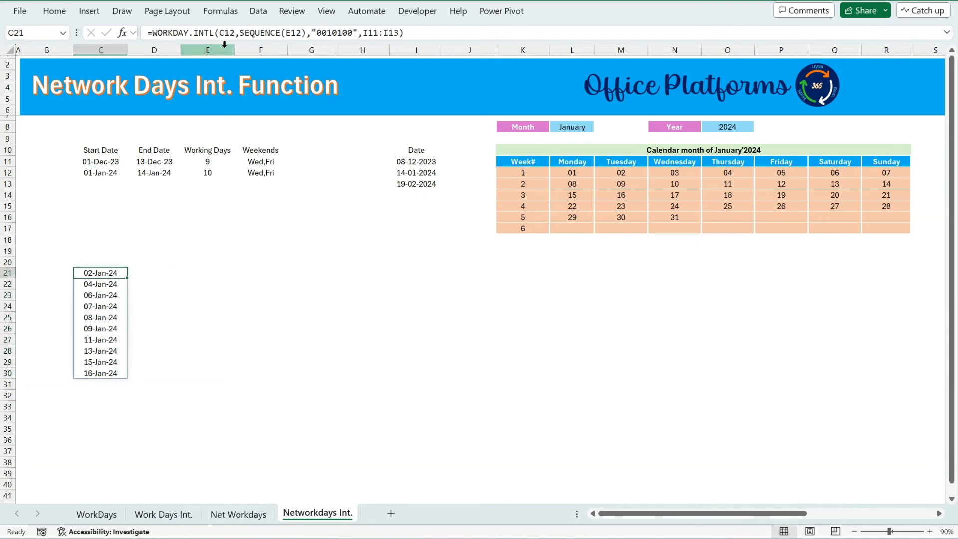
# Change the start date argument in the C21 formula to C12-1.
pyautogui.click(234, 32)
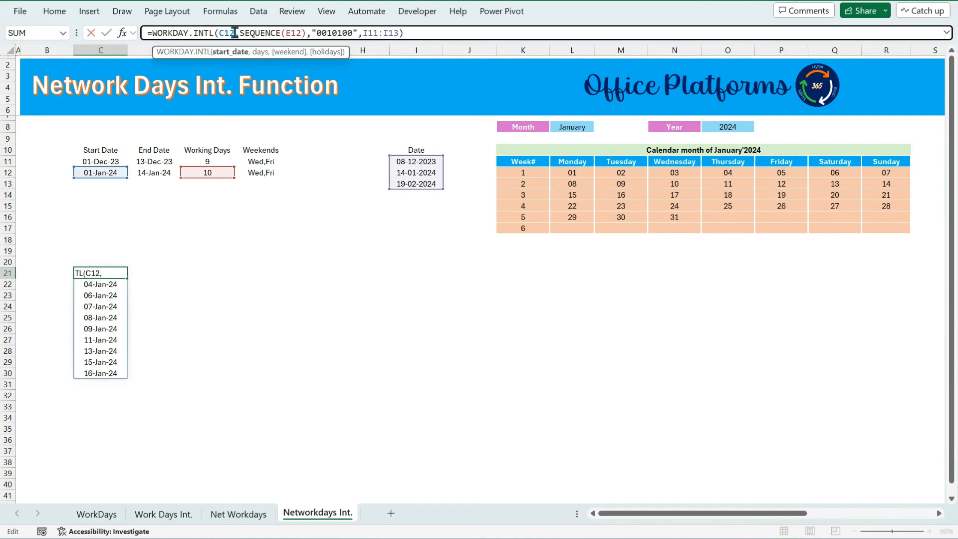
pyautogui.write('-1')
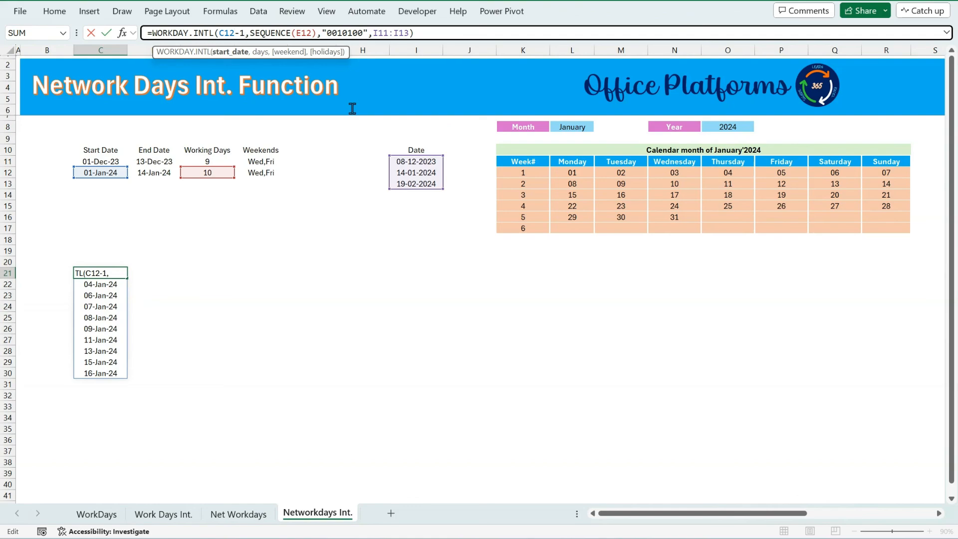
pyautogui.press('Return')
pyautogui.press('Up')
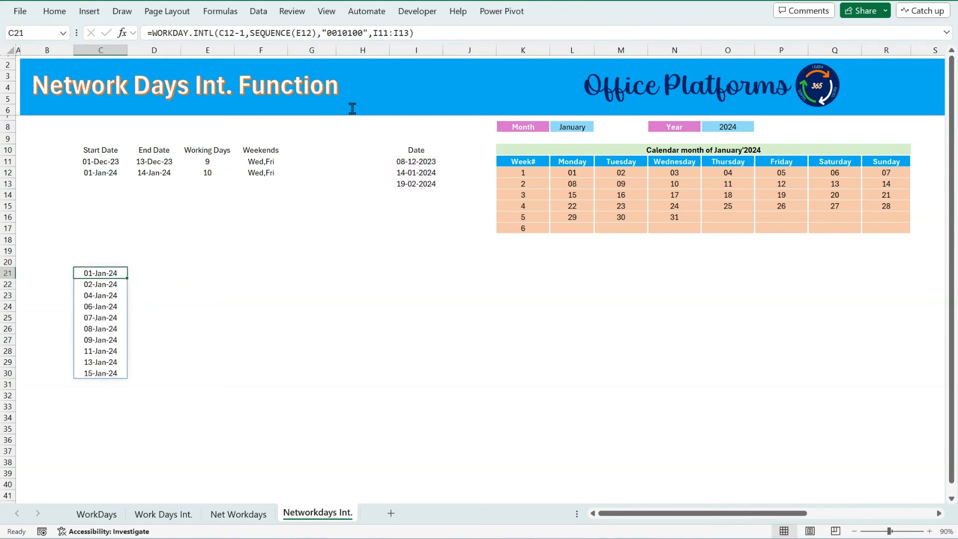
# Compare the revised spilled date list with the start date, working days and calendar.
pyautogui.hotkey('ctrl', 'shift', 'Down')
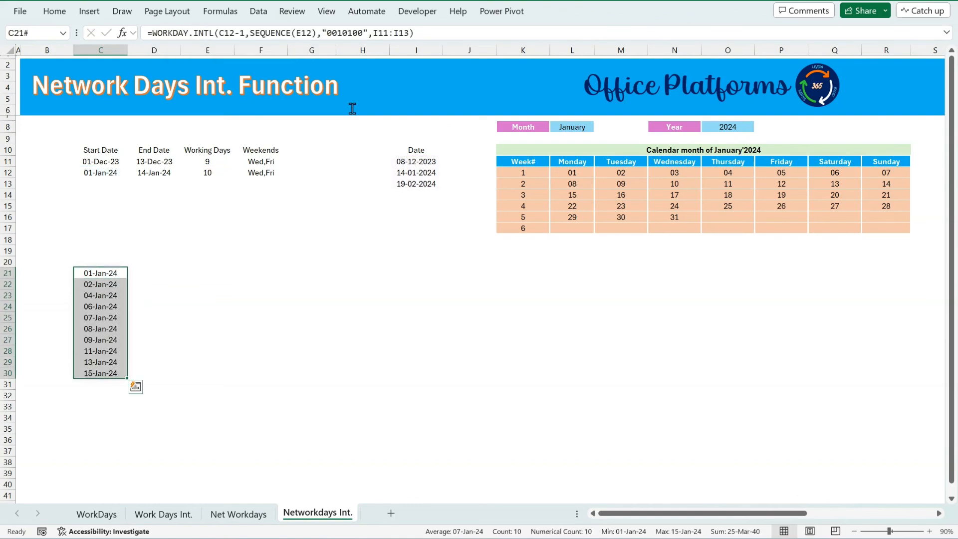
pyautogui.click(114, 273)
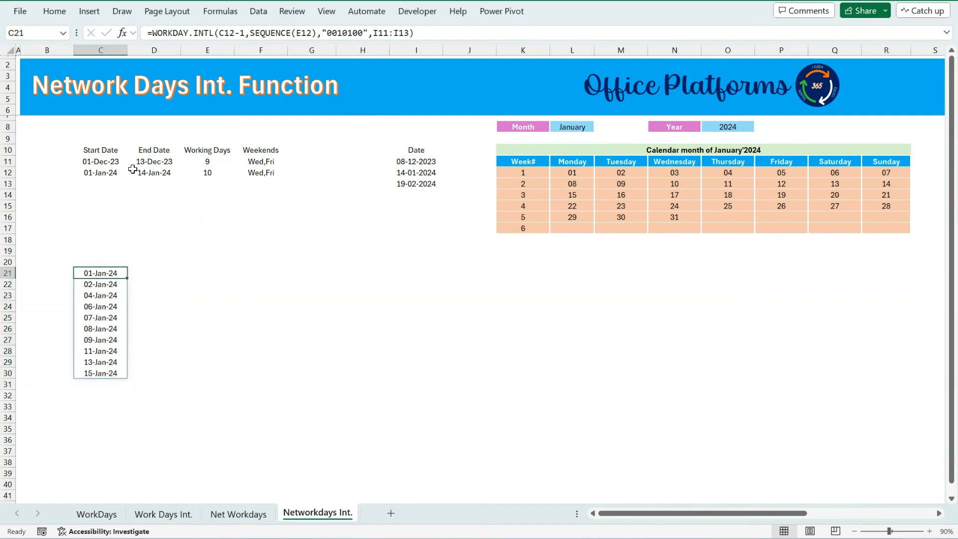
pyautogui.click(97, 173)
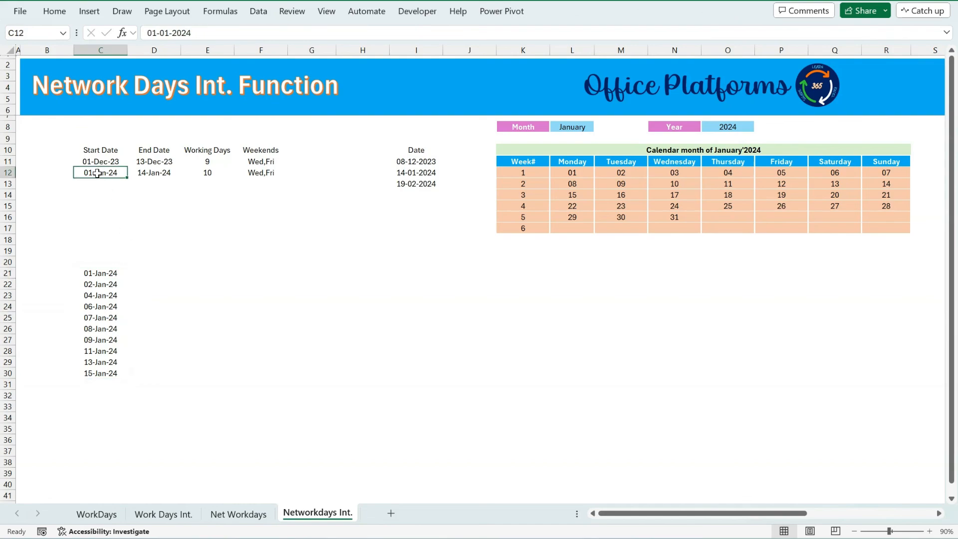
pyautogui.click(95, 372)
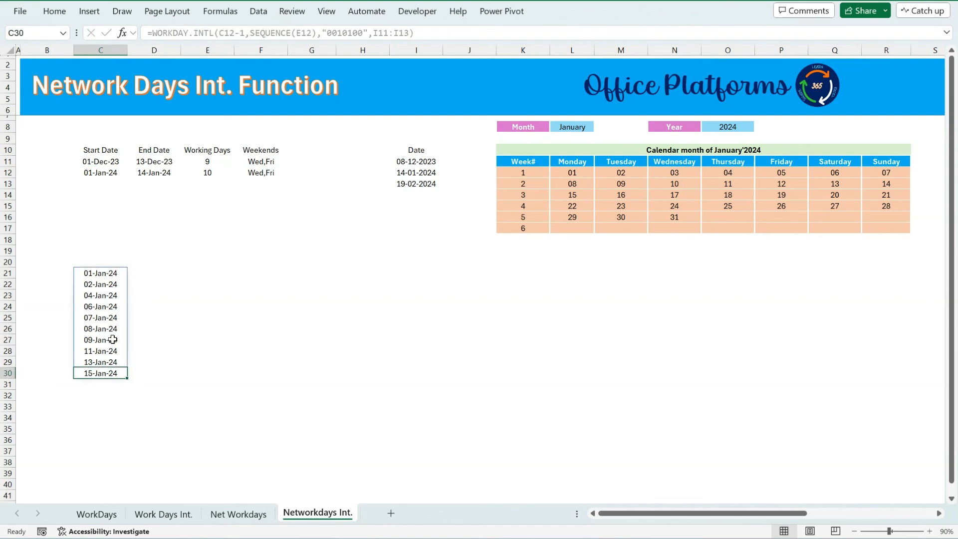
pyautogui.click(208, 171)
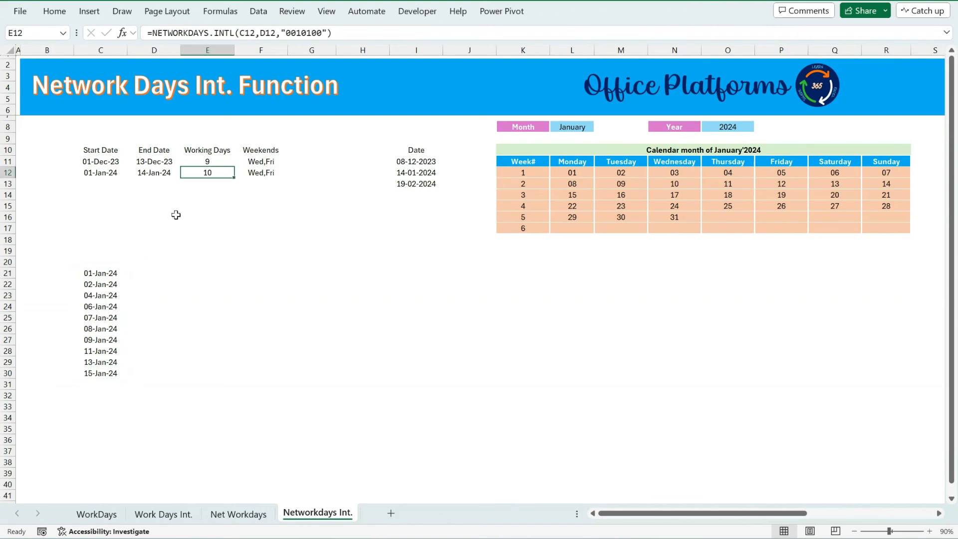
pyautogui.click(108, 274)
pyautogui.moveTo(110, 308); pyautogui.dragTo(115, 380)
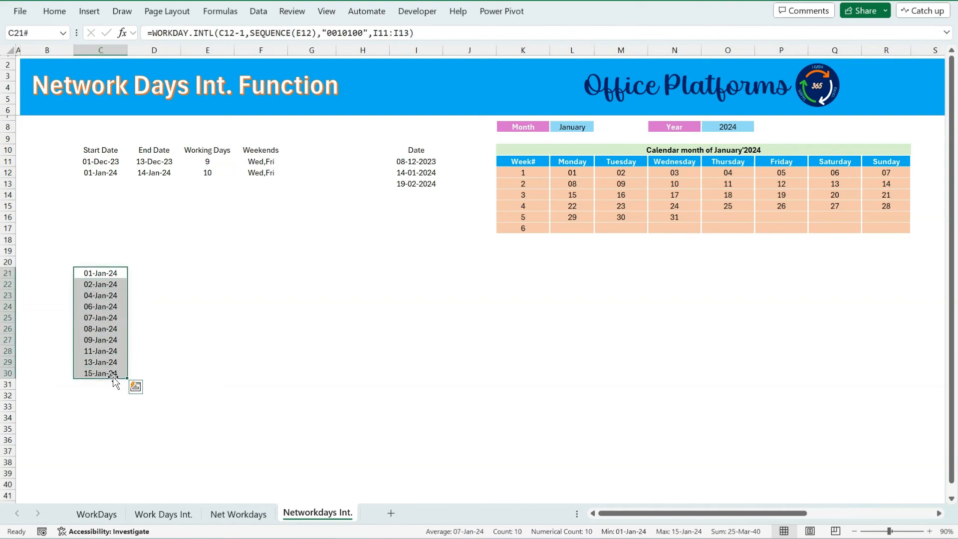
pyautogui.click(95, 272)
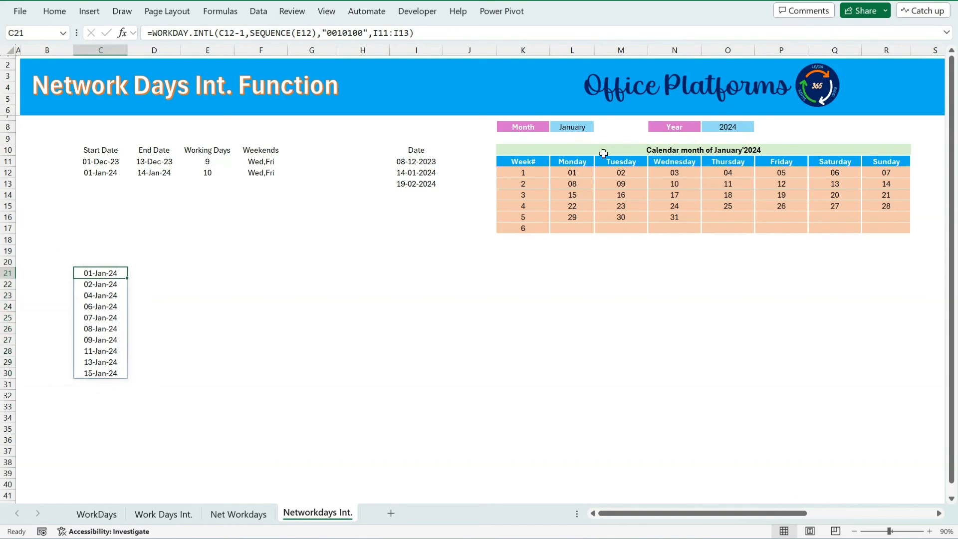
# Highlight the working days on the January calendar and compare them with the spilled date list in column C.
pyautogui.click(573, 174)
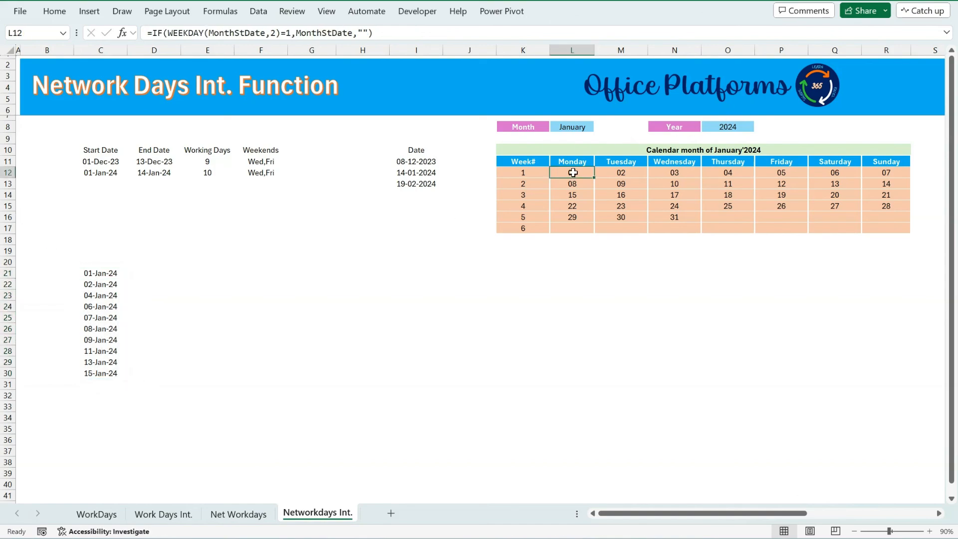
pyautogui.keyDown('ctrl'); pyautogui.click(626, 174); pyautogui.keyUp('ctrl')
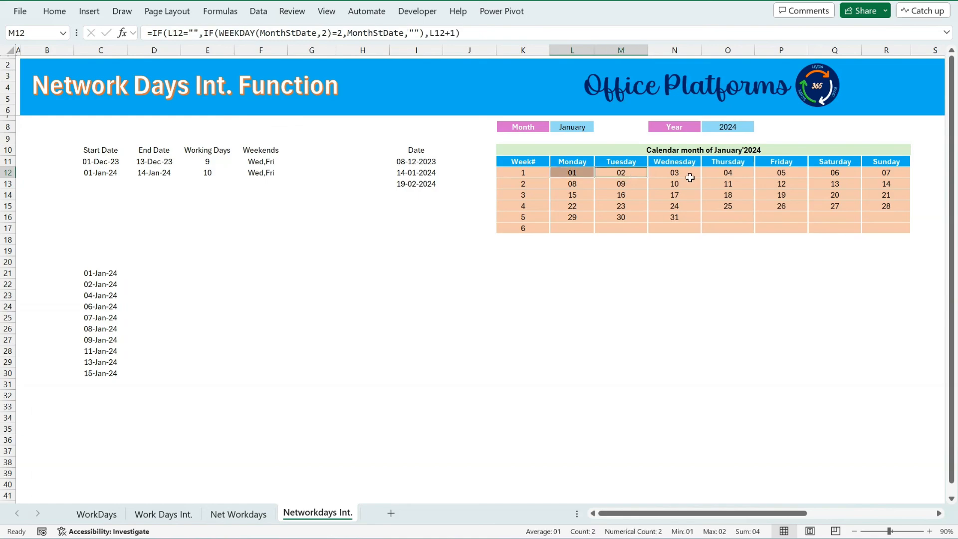
pyautogui.keyDown('ctrl'); pyautogui.click(729, 174); pyautogui.keyUp('ctrl')
pyautogui.keyDown('ctrl'); pyautogui.click(781, 172); pyautogui.keyUp('ctrl')
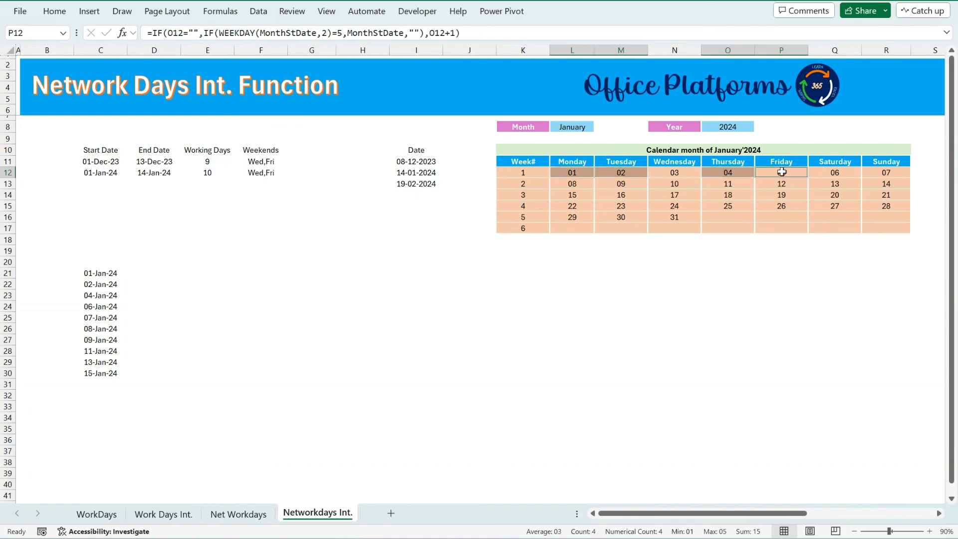
pyautogui.keyDown('ctrl'); pyautogui.click(781, 171); pyautogui.keyUp('ctrl')
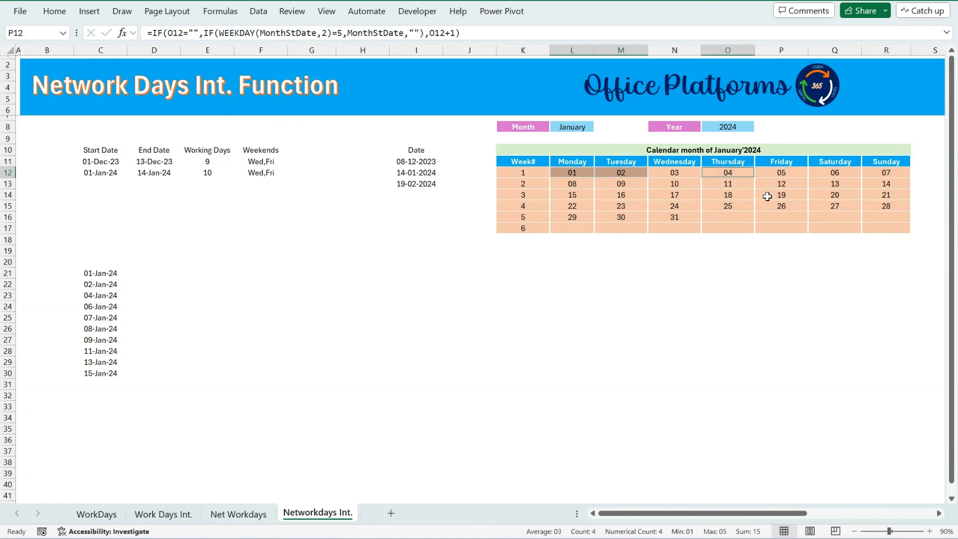
pyautogui.keyDown('ctrl'); pyautogui.click(843, 172); pyautogui.keyUp('ctrl')
pyautogui.keyDown('ctrl'); pyautogui.click(886, 172); pyautogui.keyUp('ctrl')
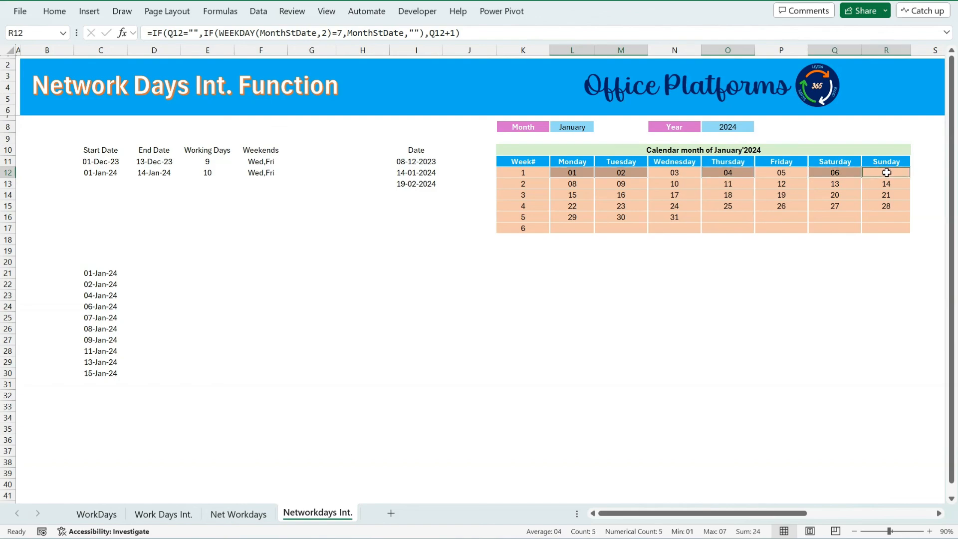
pyautogui.keyDown('ctrl'); pyautogui.click(584, 184); pyautogui.keyUp('ctrl')
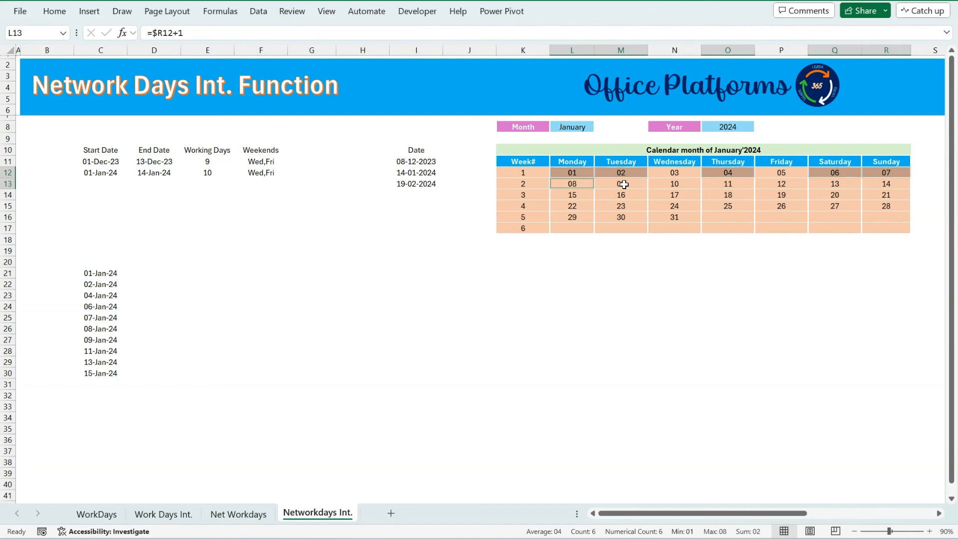
pyautogui.keyDown('ctrl'); pyautogui.click(624, 184); pyautogui.keyUp('ctrl')
pyautogui.keyDown('ctrl'); pyautogui.click(714, 184); pyautogui.keyUp('ctrl')
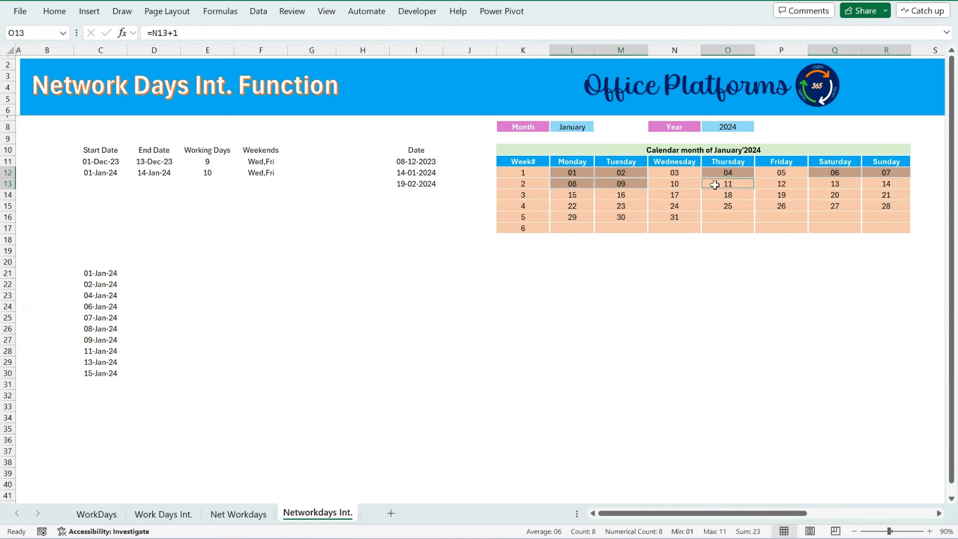
pyautogui.keyDown('ctrl'); pyautogui.click(825, 185); pyautogui.keyUp('ctrl')
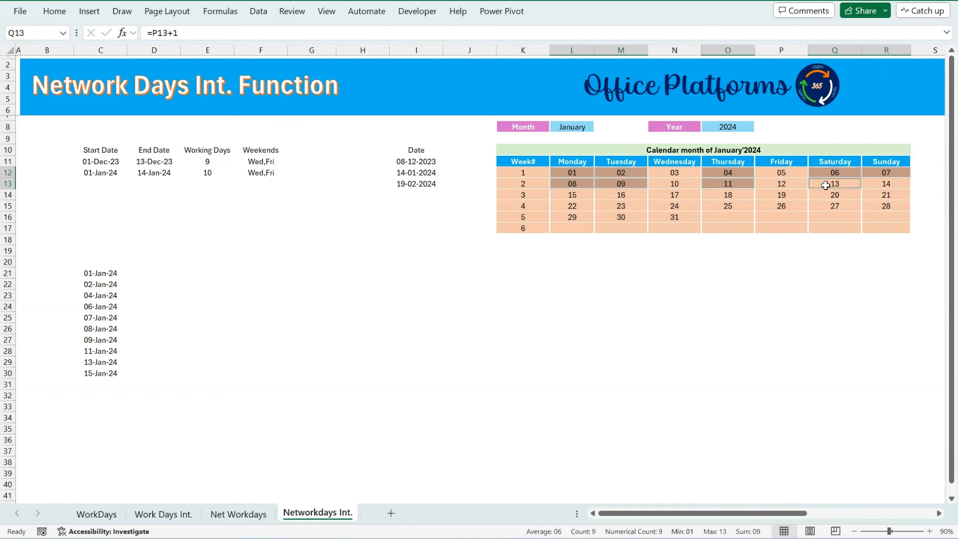
pyautogui.keyDown('ctrl'); pyautogui.click(574, 195); pyautogui.keyUp('ctrl')
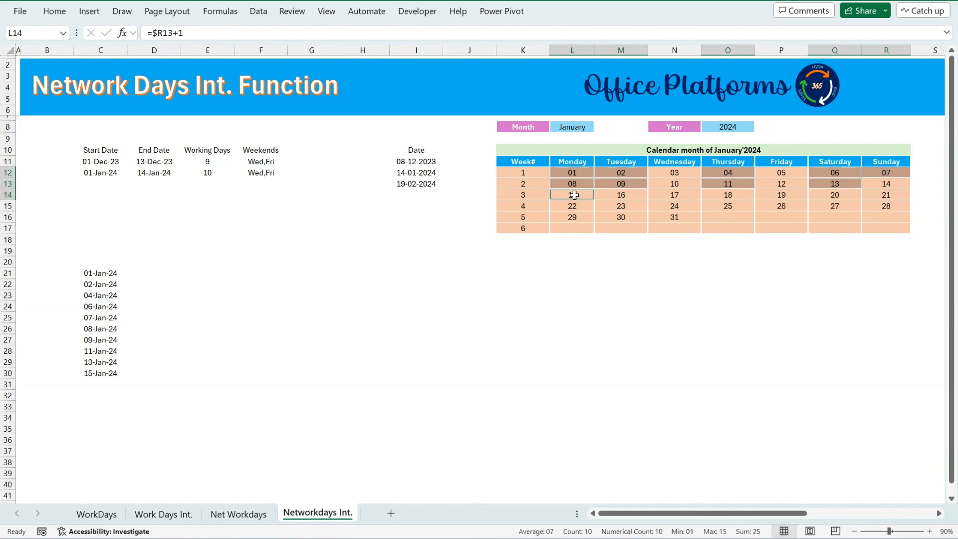
pyautogui.keyDown('ctrl'); pyautogui.click(574, 195); pyautogui.keyUp('ctrl')
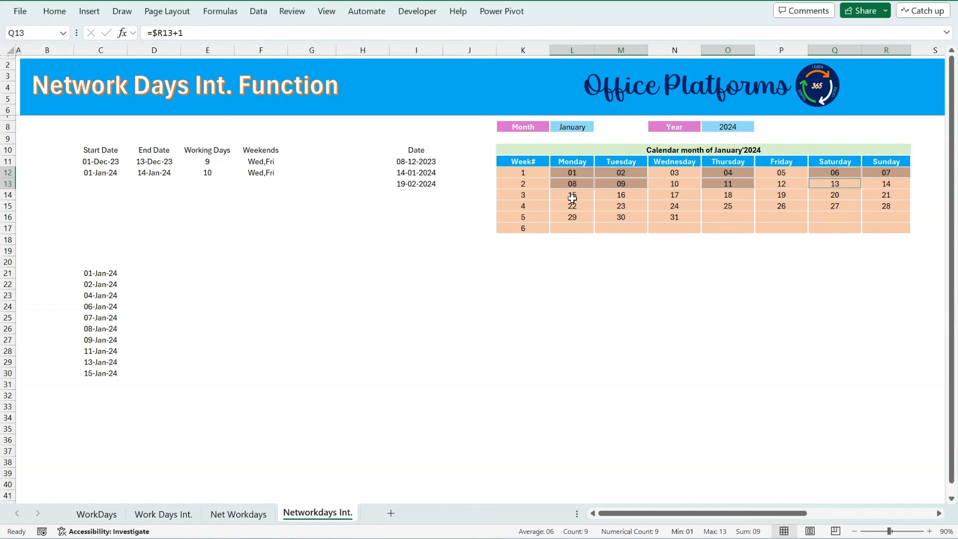
pyautogui.click(112, 374)
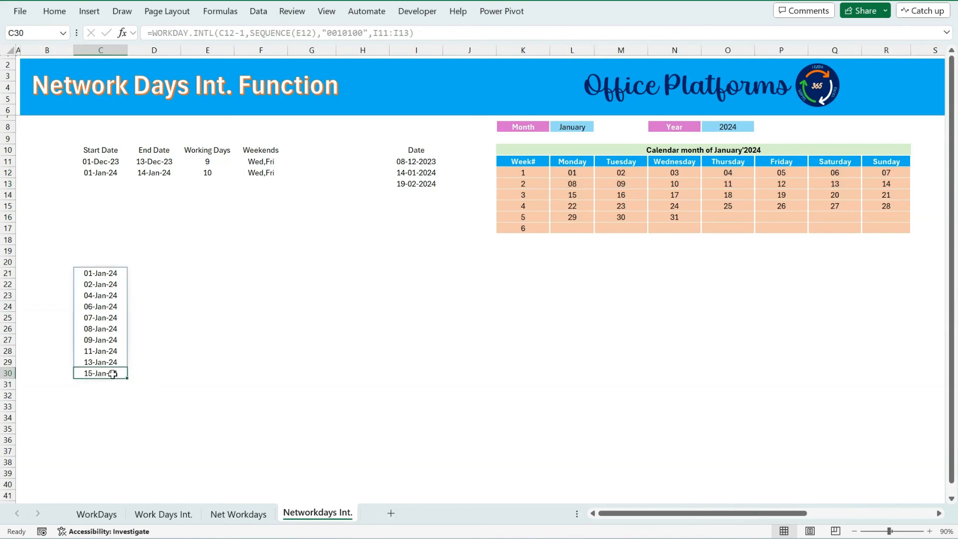
# Add the holiday range I11:I13 as the last argument of the NETWORKDAYS.INTL formula in E12.
pyautogui.click(205, 173)
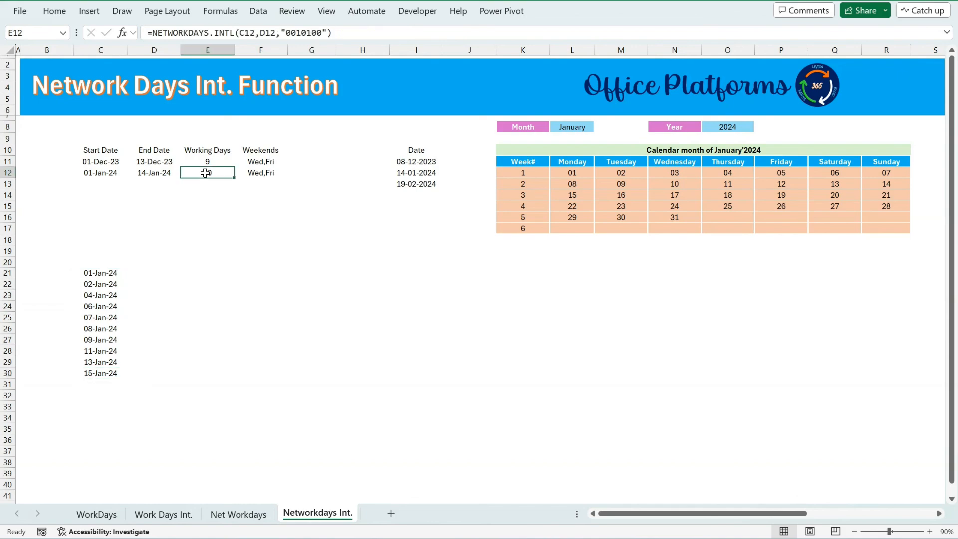
pyautogui.click(359, 31)
pyautogui.press('BackSpace')
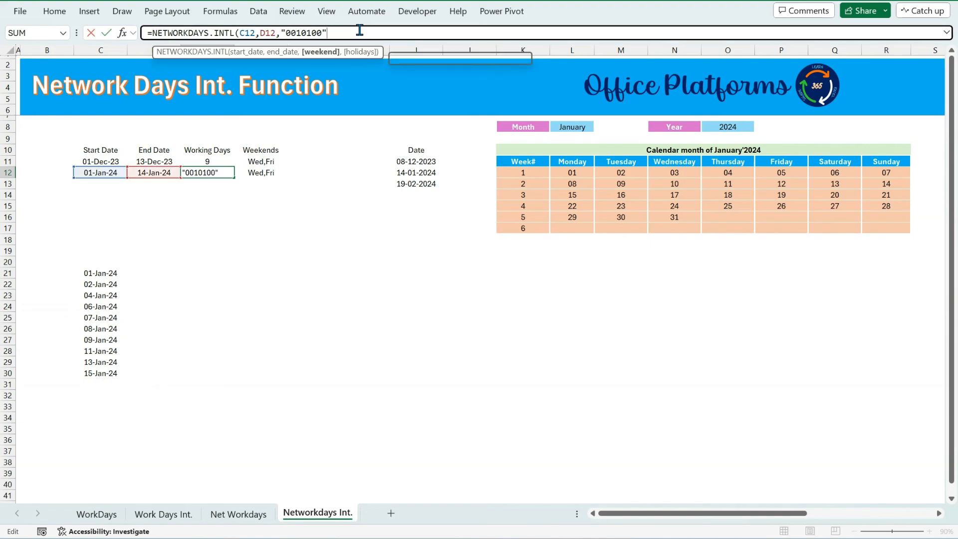
pyautogui.write(',')
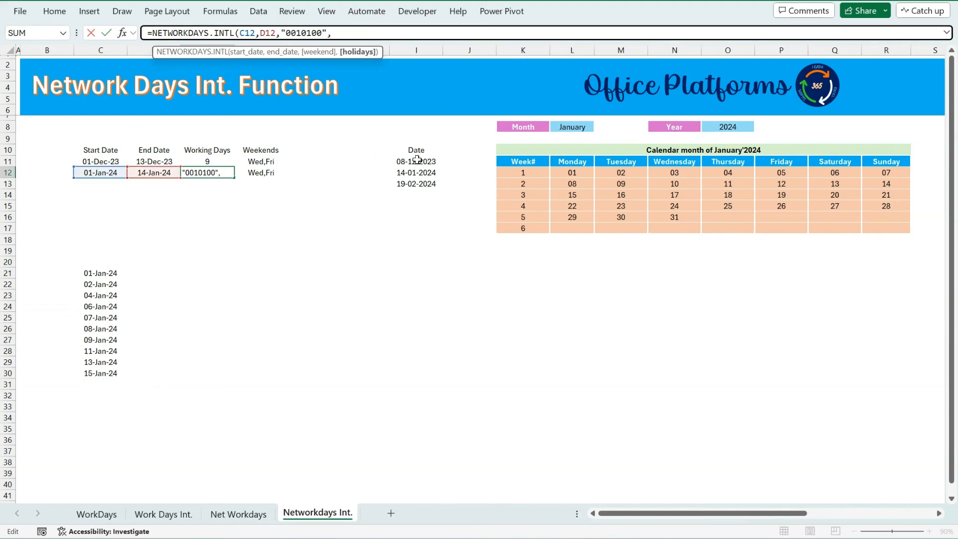
pyautogui.moveTo(417, 160); pyautogui.dragTo(418, 185)
pyautogui.write(')')
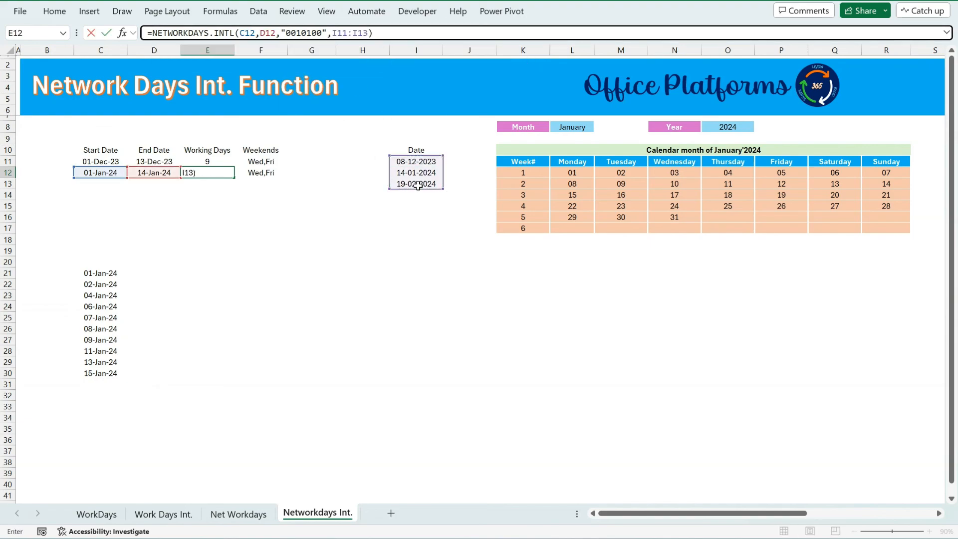
pyautogui.press('Return')
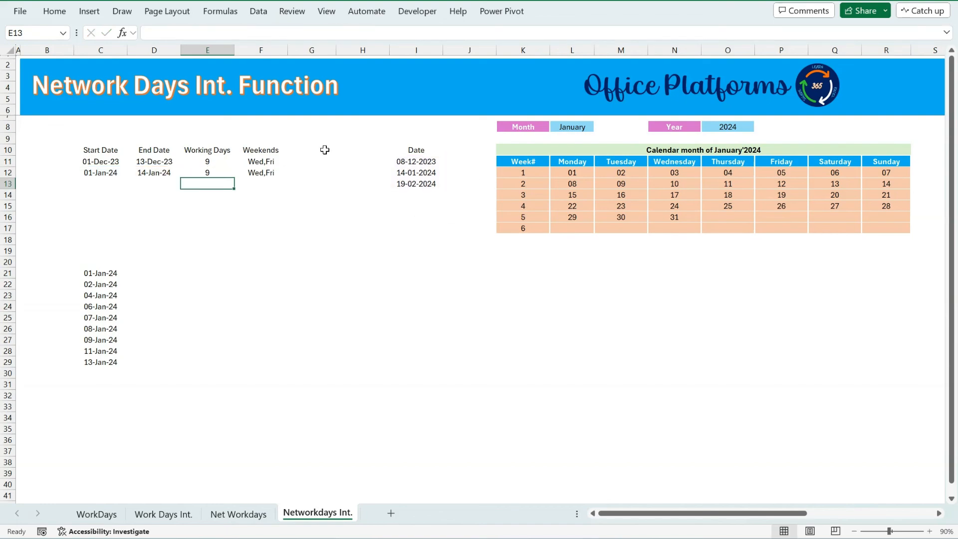
# Compare the working day count in E12 and the spilled dates with the start date and January calendar days.
pyautogui.click(210, 173)
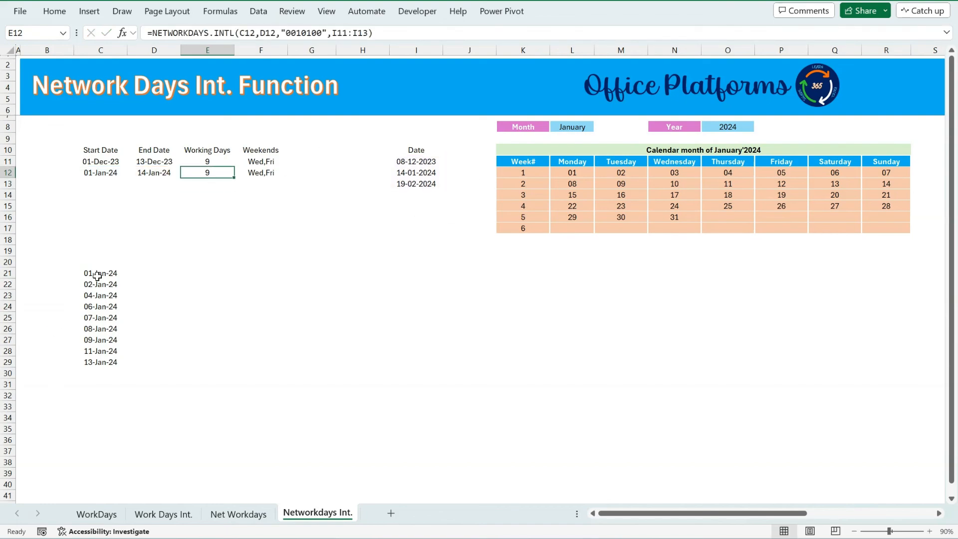
pyautogui.moveTo(96, 274); pyautogui.dragTo(102, 364)
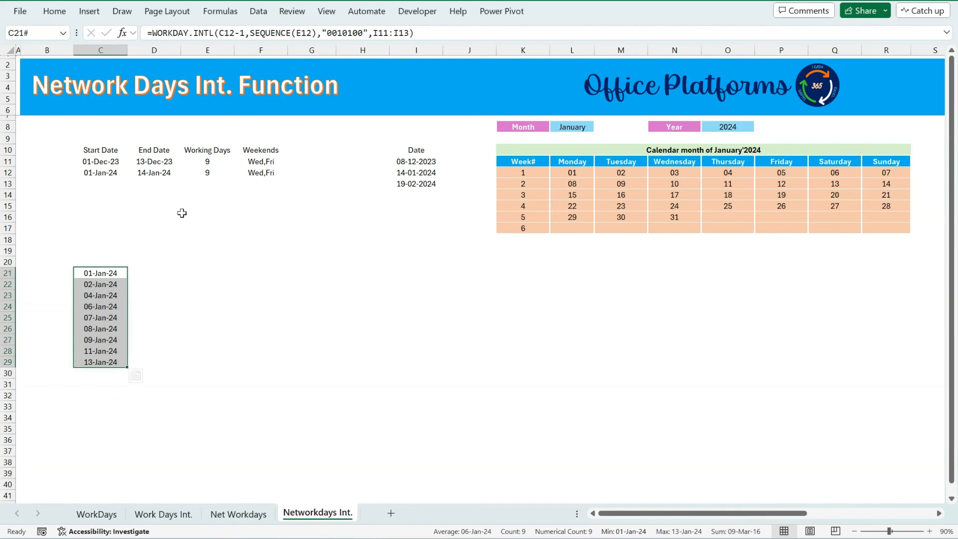
pyautogui.click(105, 172)
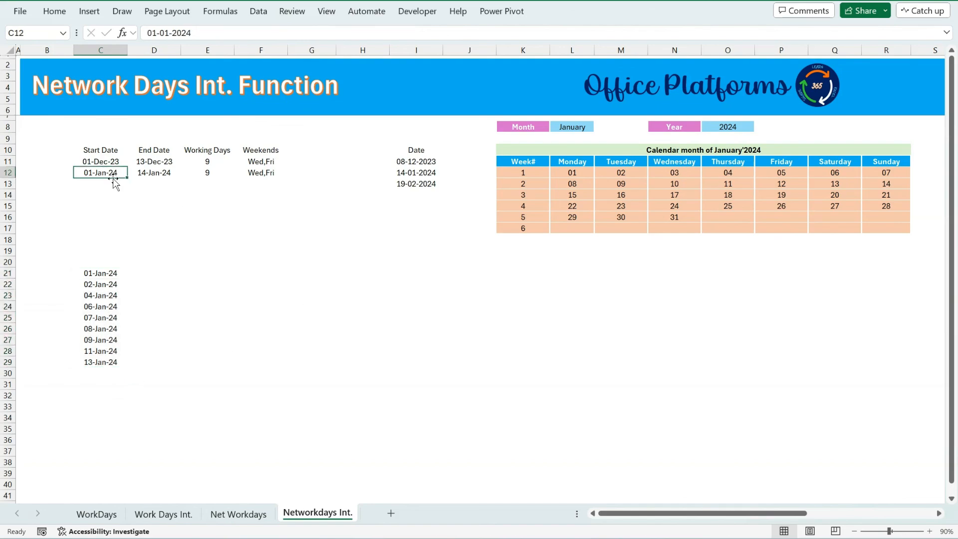
pyautogui.click(572, 173)
pyautogui.moveTo(598, 172); pyautogui.dragTo(620, 173)
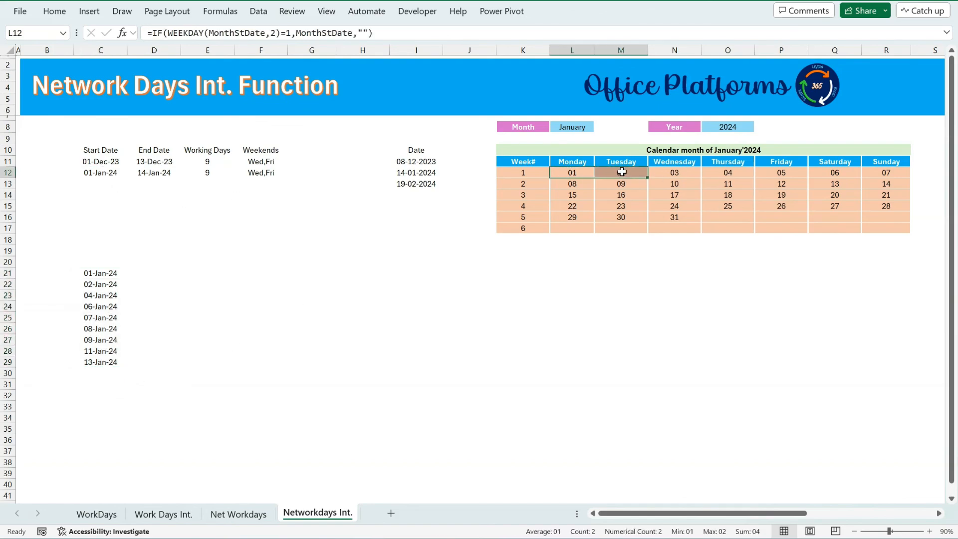
pyautogui.keyDown('ctrl'); pyautogui.click(728, 174); pyautogui.keyUp('ctrl')
pyautogui.keyDown('ctrl'); pyautogui.click(843, 175); pyautogui.keyUp('ctrl')
pyautogui.keyDown('ctrl'); pyautogui.click(887, 172); pyautogui.keyUp('ctrl')
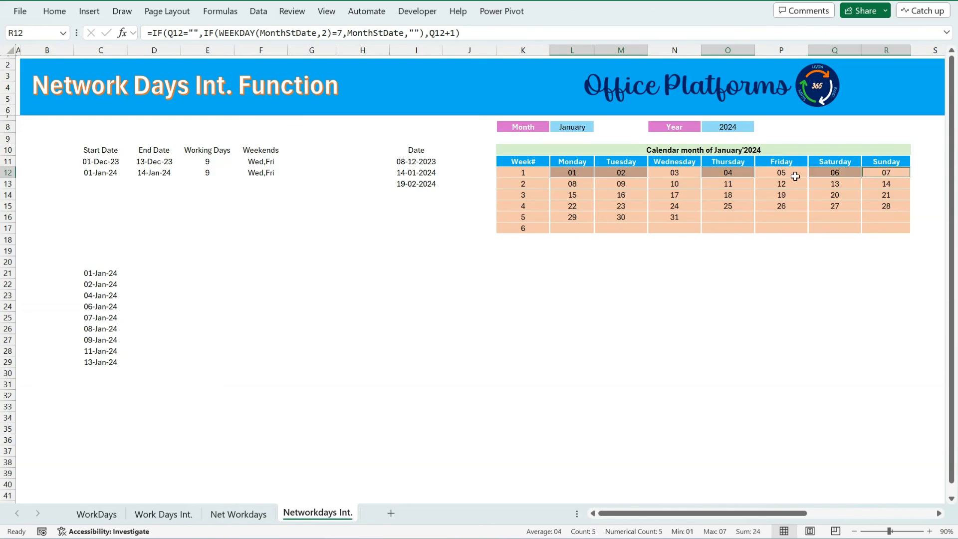
pyautogui.keyDown('ctrl'); pyautogui.click(578, 184); pyautogui.keyUp('ctrl')
pyautogui.keyDown('ctrl'); pyautogui.click(625, 186); pyautogui.keyUp('ctrl')
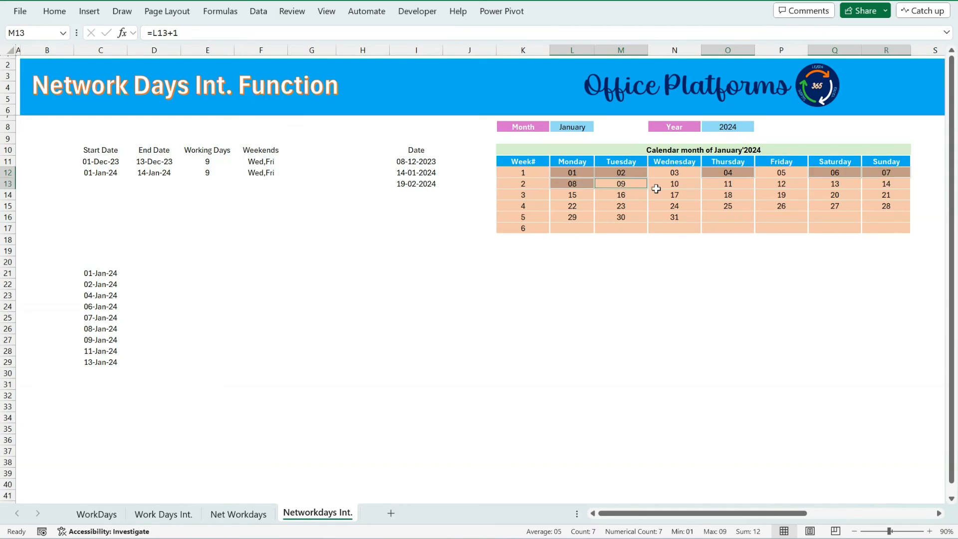
pyautogui.keyDown('ctrl'); pyautogui.click(730, 185); pyautogui.keyUp('ctrl')
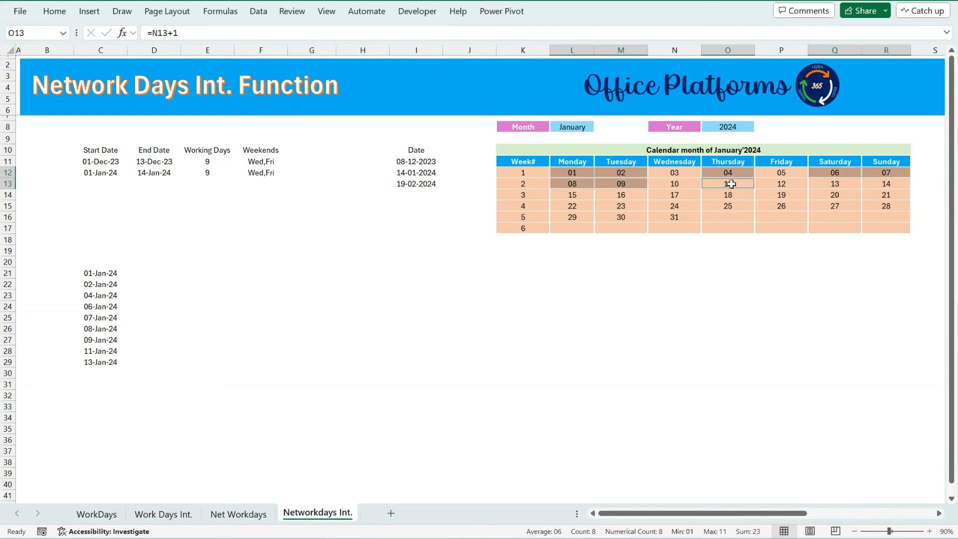
pyautogui.keyDown('ctrl'); pyautogui.click(837, 181); pyautogui.keyUp('ctrl')
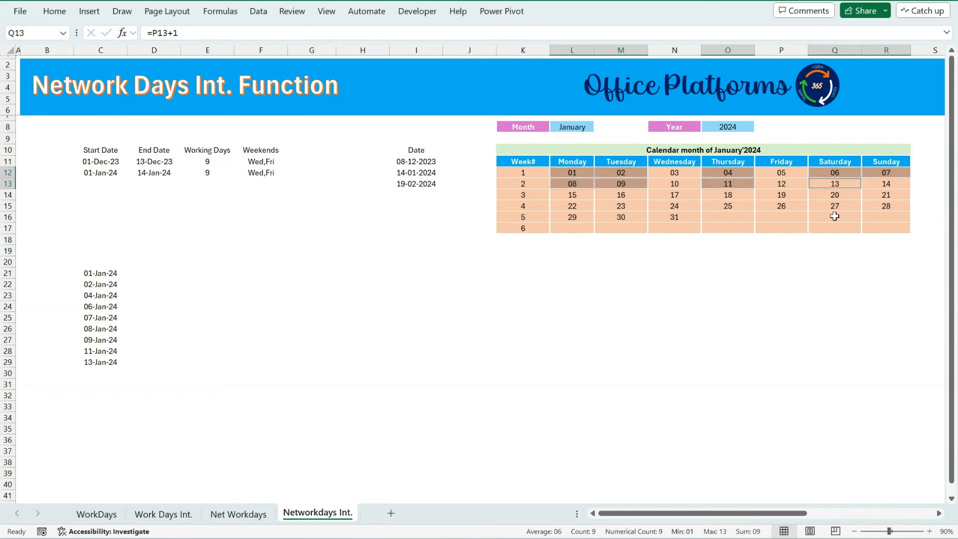